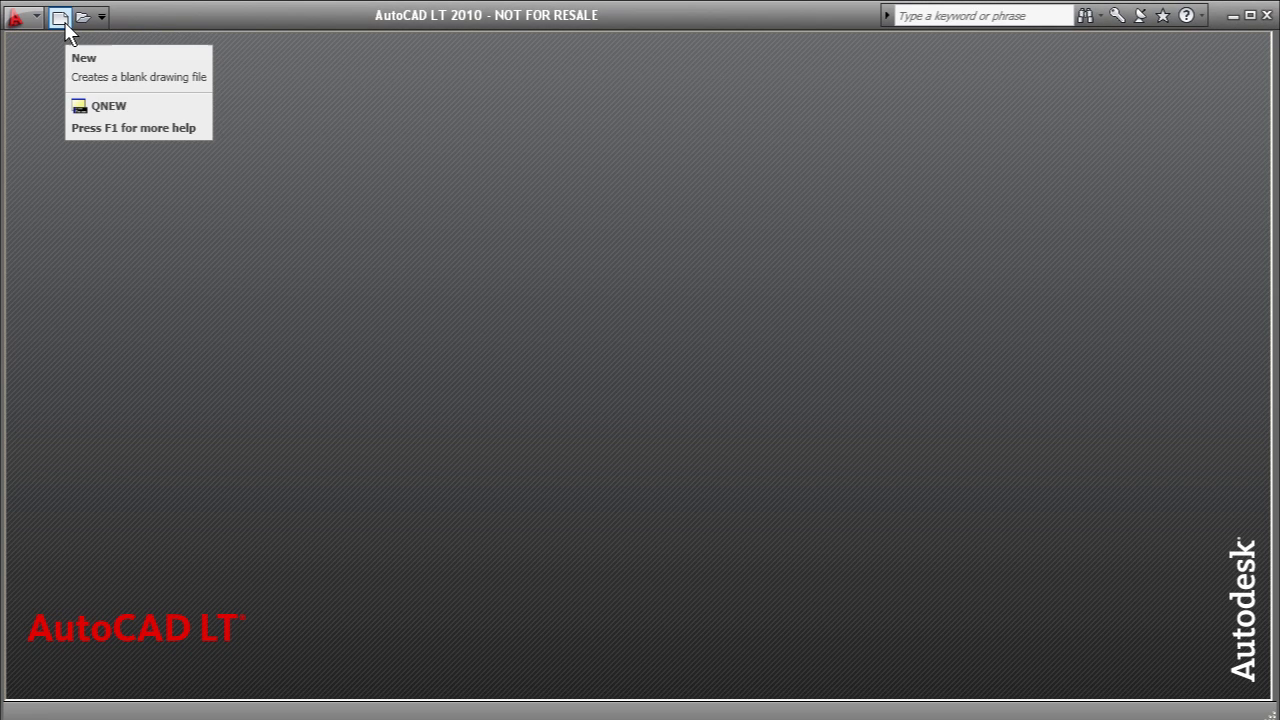
Create a new drawing, Drawing4.dwg, from the Initial Setup-Manufacturing-Metric template.
{"action": "left_click", "coordinate": [62, 19]}
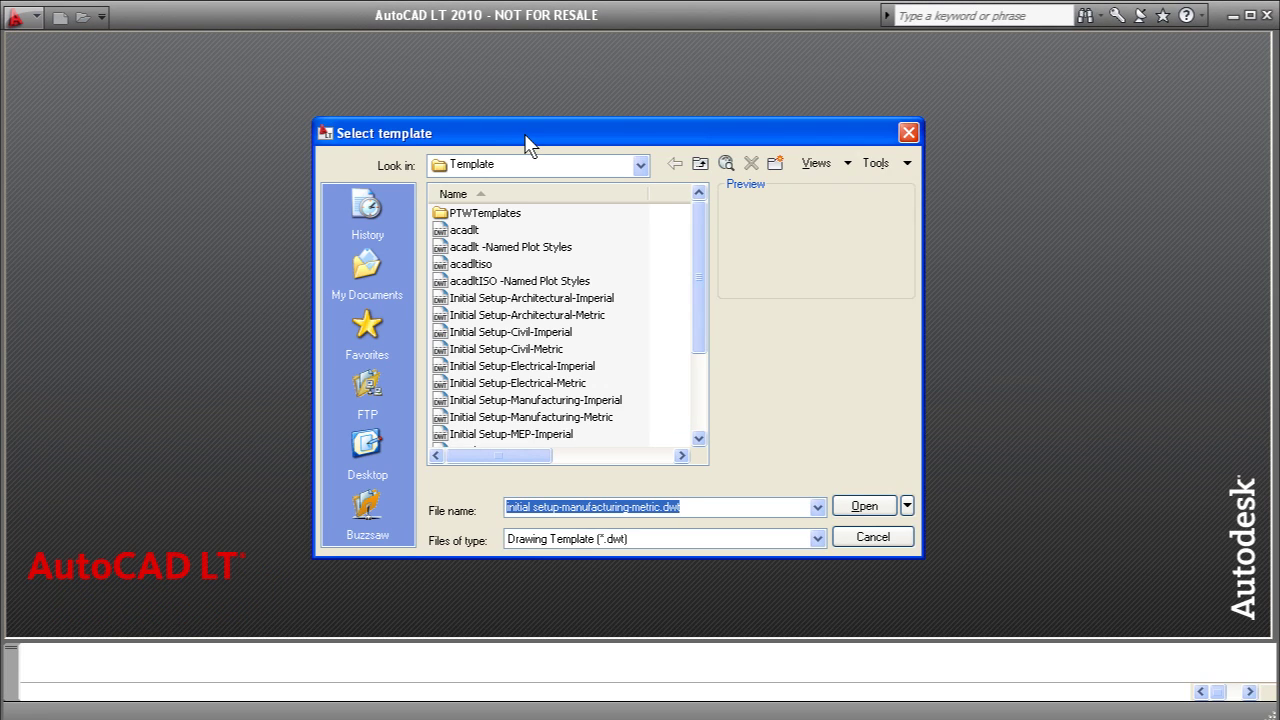
{"action": "left_click_drag", "start_coordinate": [523, 135], "coordinate": [521, 106]}
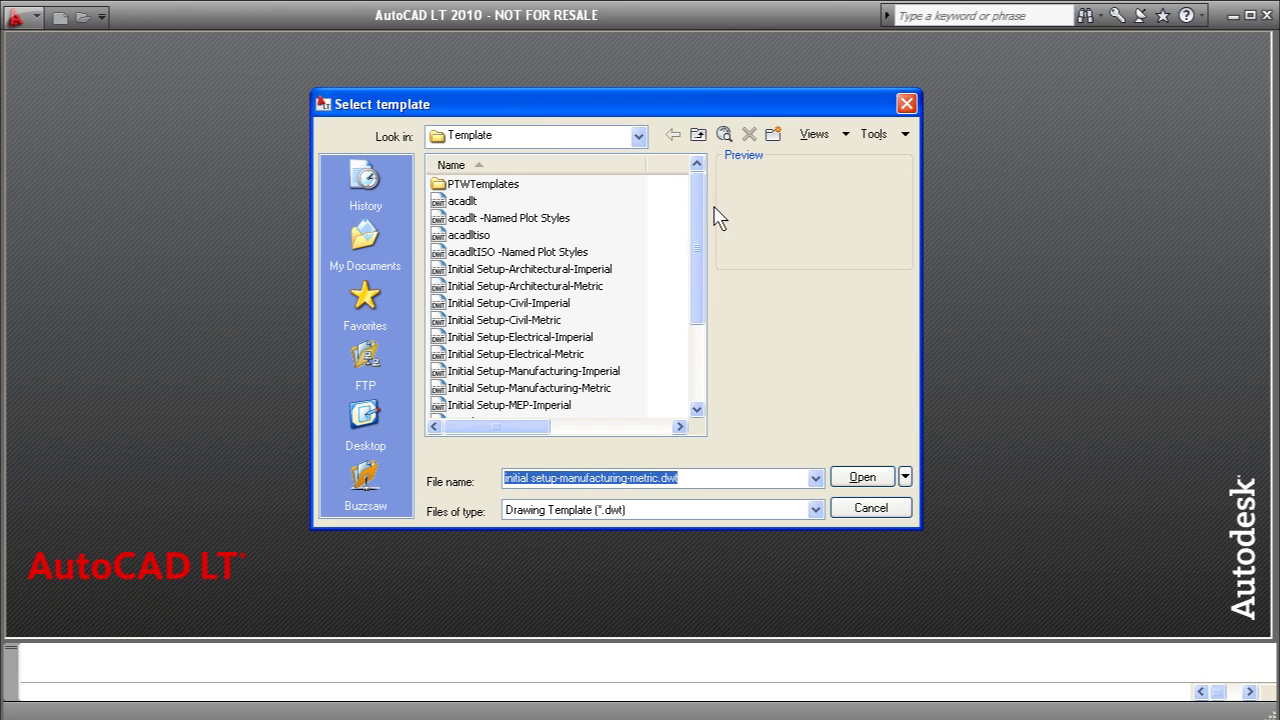
{"action": "left_click_drag", "start_coordinate": [694, 214], "coordinate": [700, 257]}
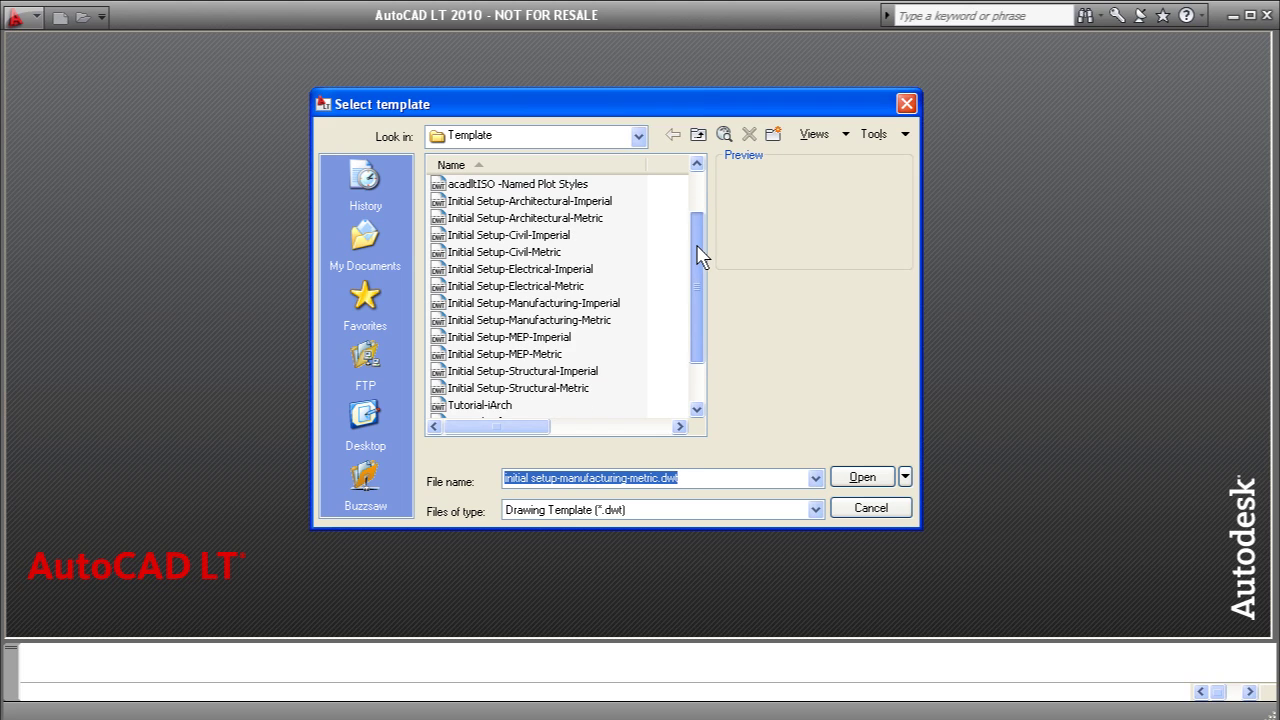
{"action": "left_click", "coordinate": [523, 322]}
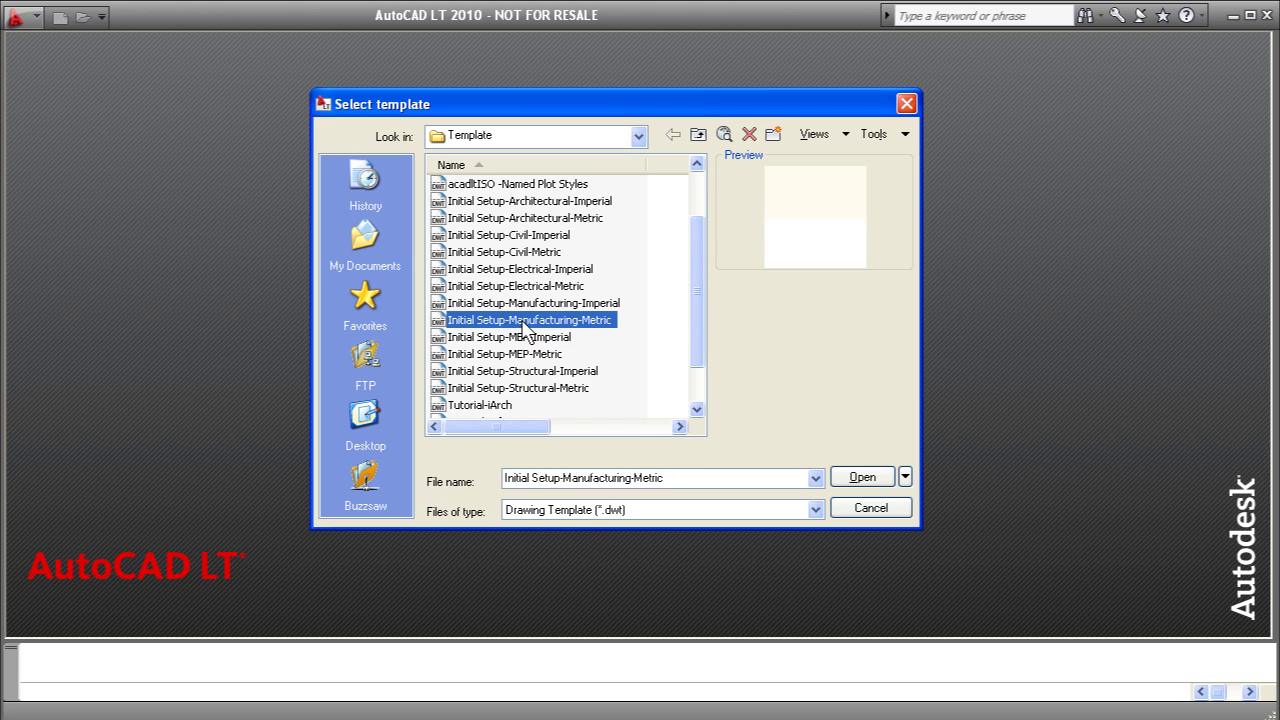
{"action": "left_click", "coordinate": [851, 478]}
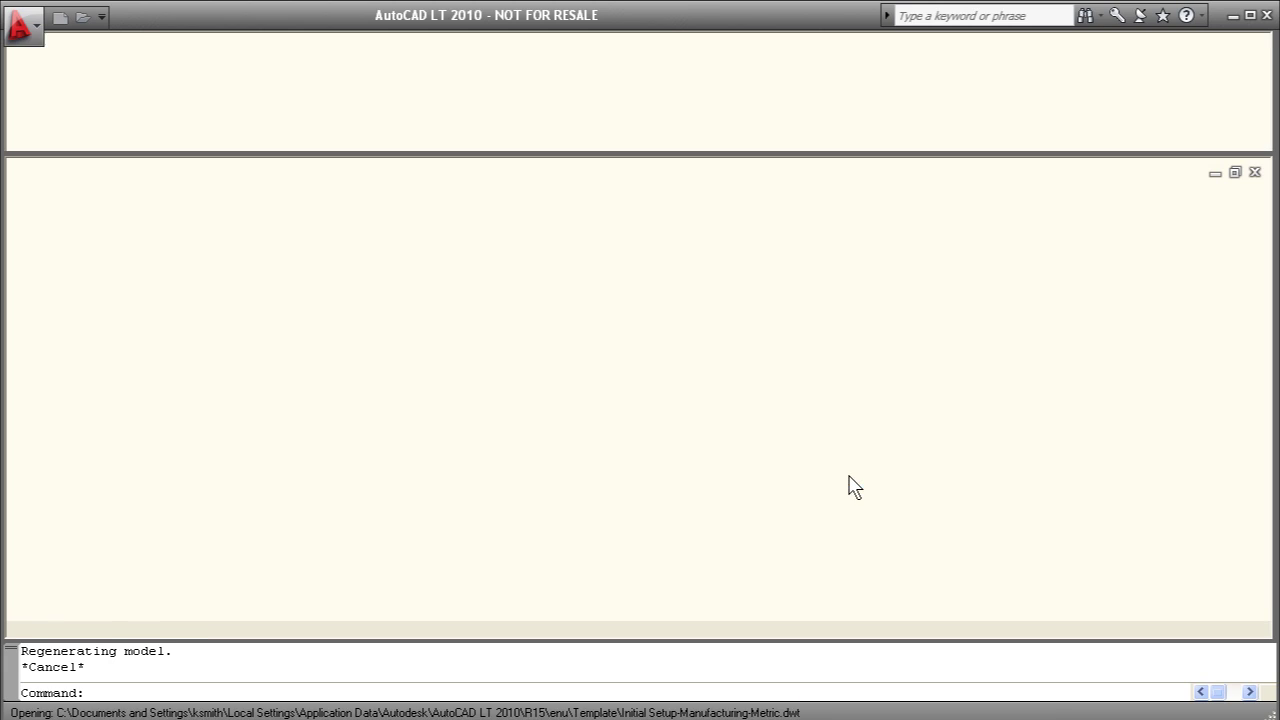
Check the Drawing Units length type and close the dialog, leaving Decimal millimetres unchanged.
{"action": "left_click", "coordinate": [22, 30]}
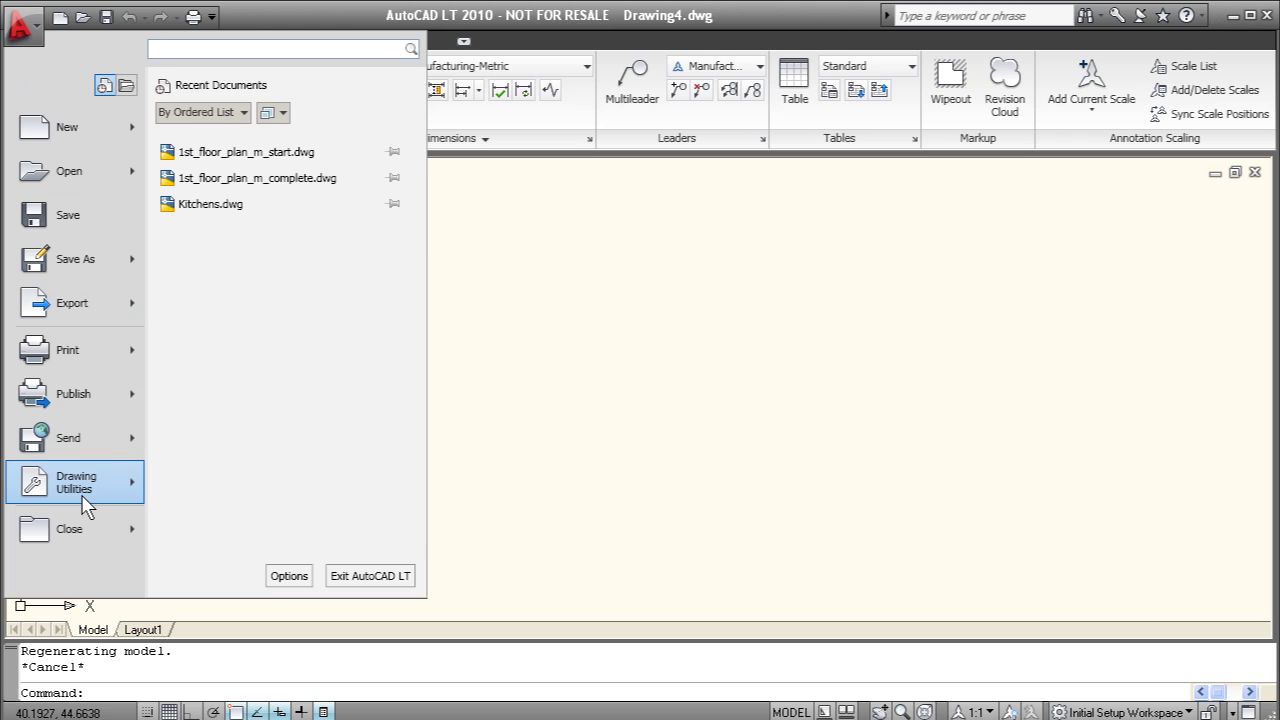
{"action": "mouse_move", "coordinate": [84, 503]}
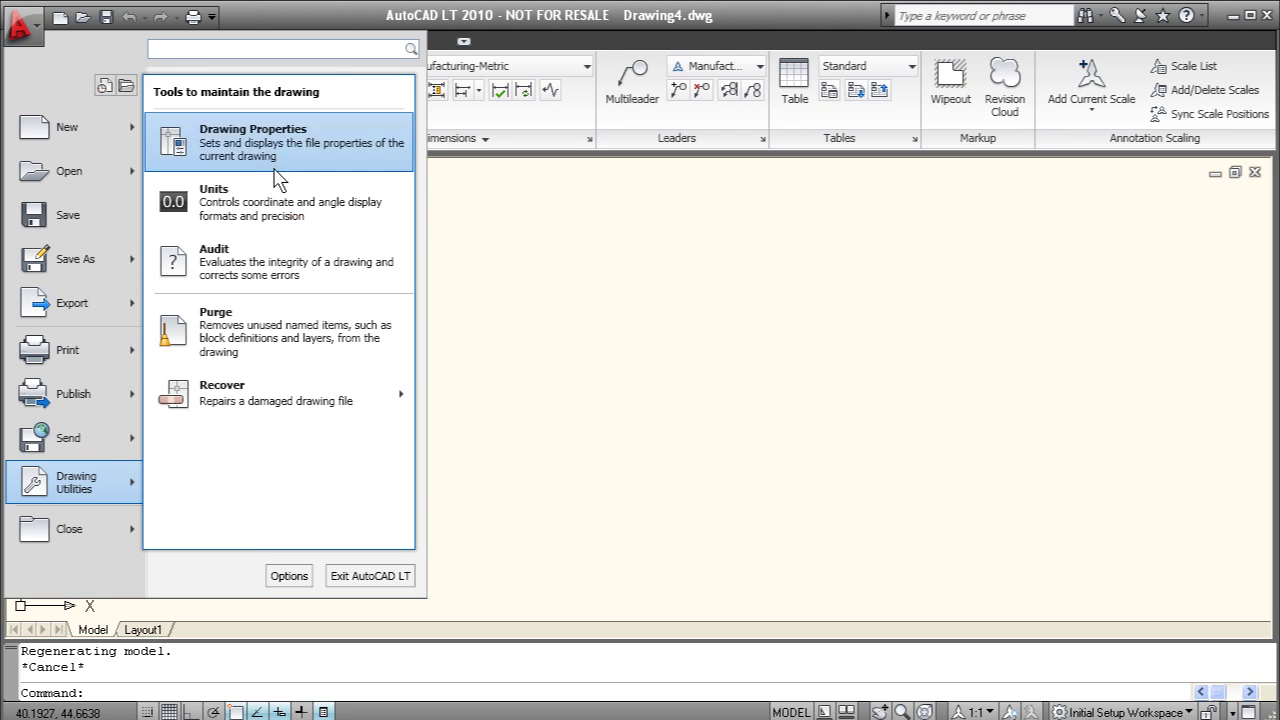
{"action": "left_click", "coordinate": [240, 215]}
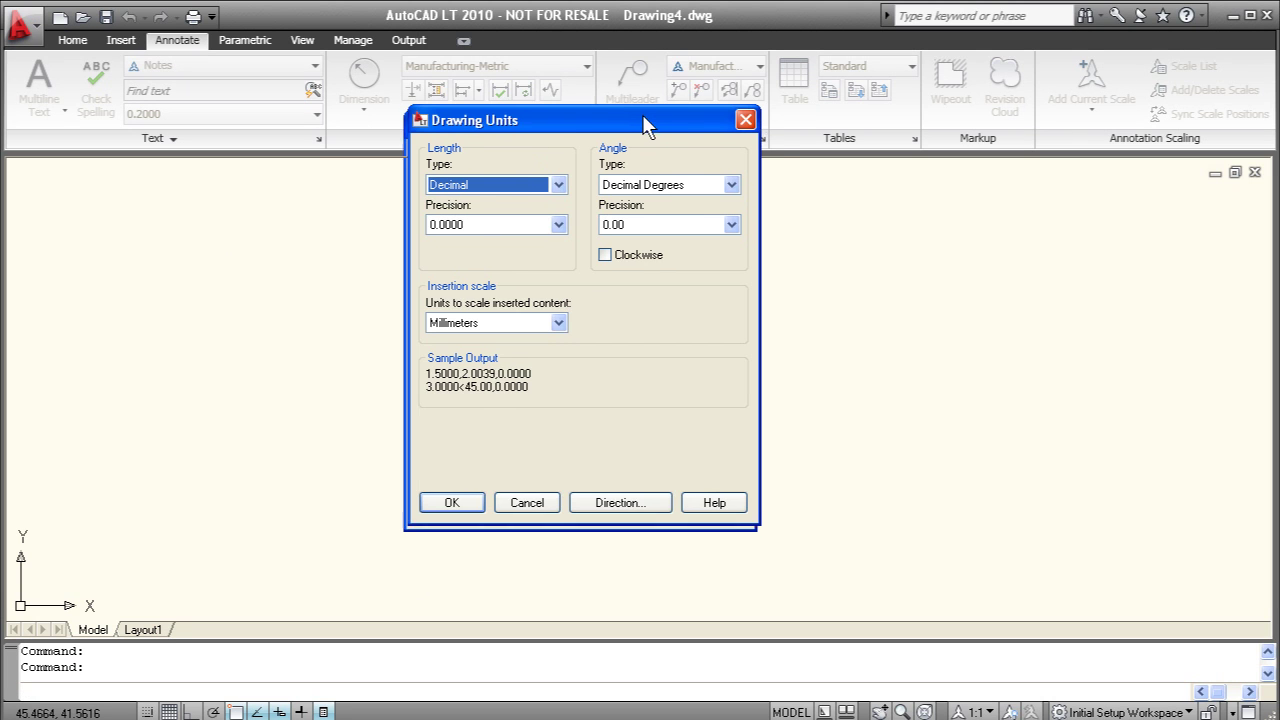
{"action": "left_click_drag", "start_coordinate": [645, 124], "coordinate": [674, 104]}
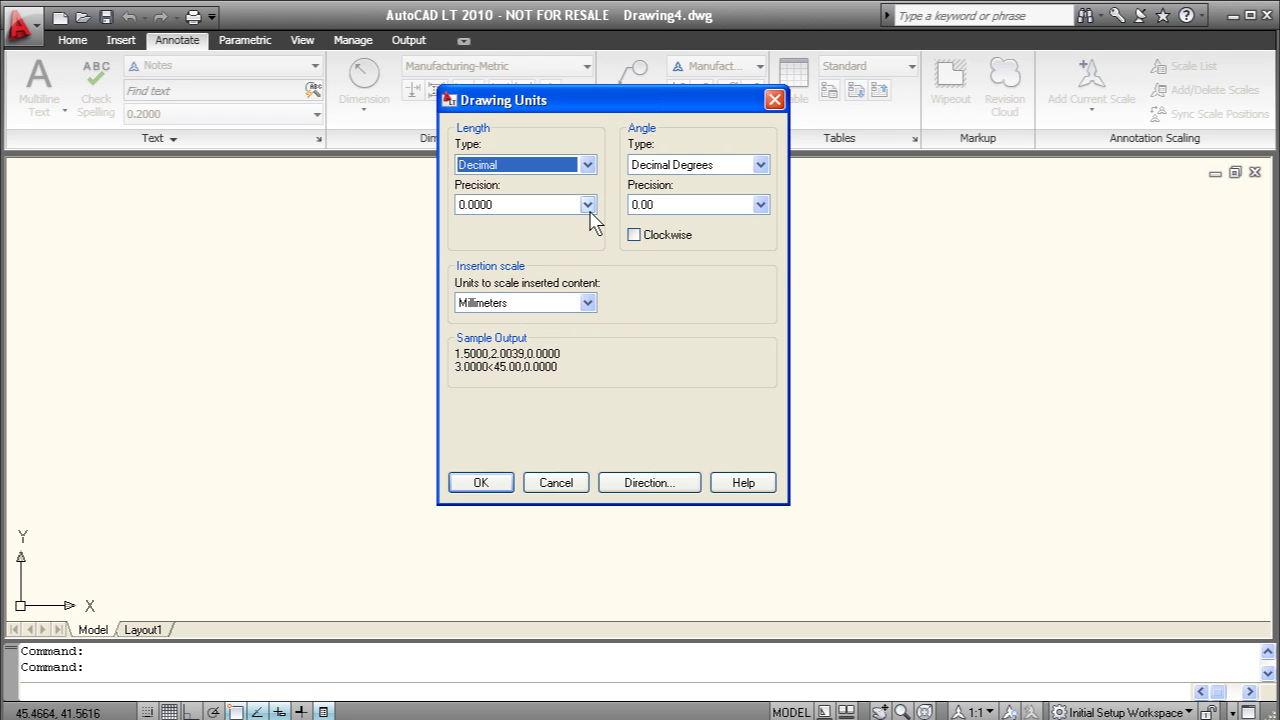
{"action": "left_click", "coordinate": [588, 166]}
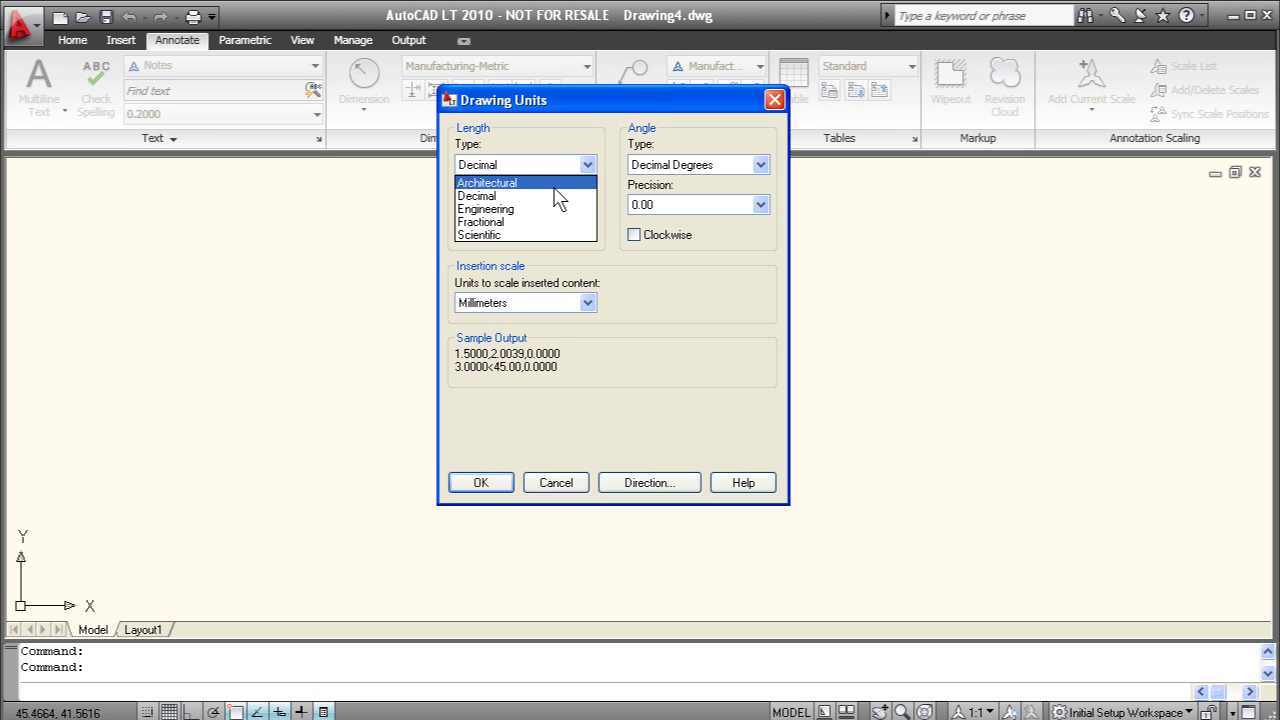
{"action": "left_click", "coordinate": [560, 482]}
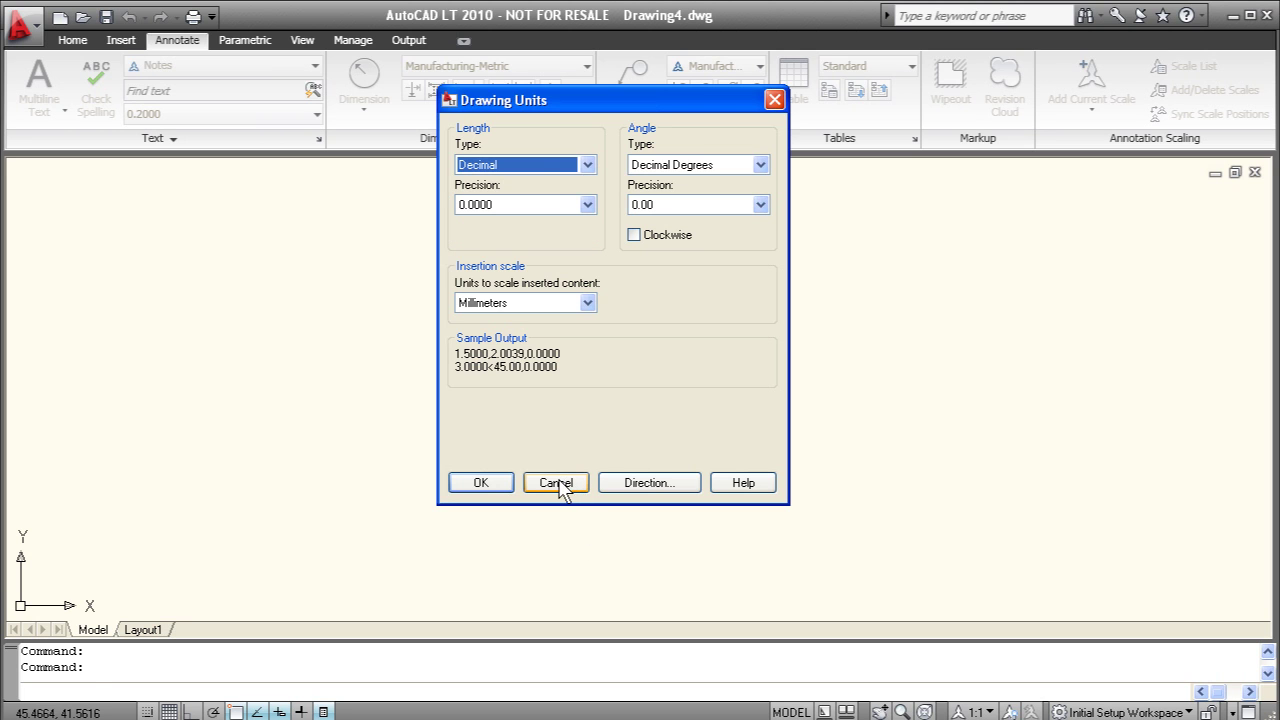
{"action": "left_click", "coordinate": [556, 483]}
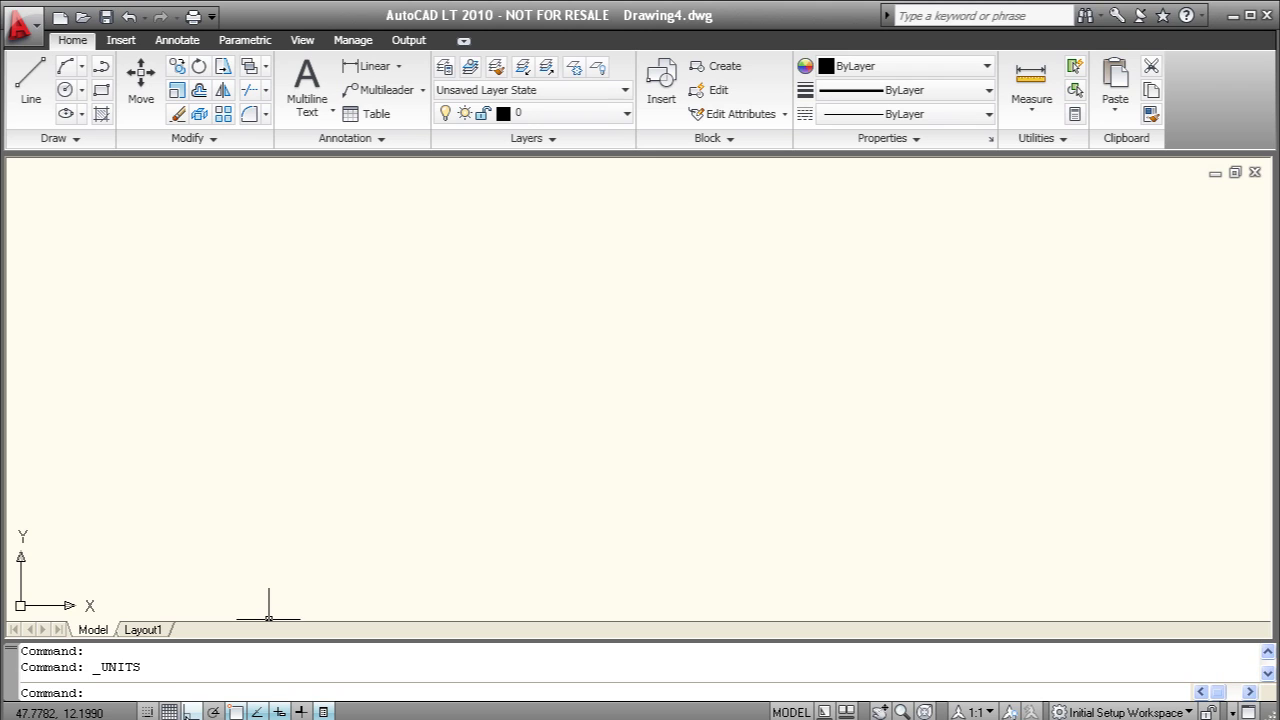
Start the outline with a 50-unit vertical line edge.
{"action": "left_click", "coordinate": [30, 84]}
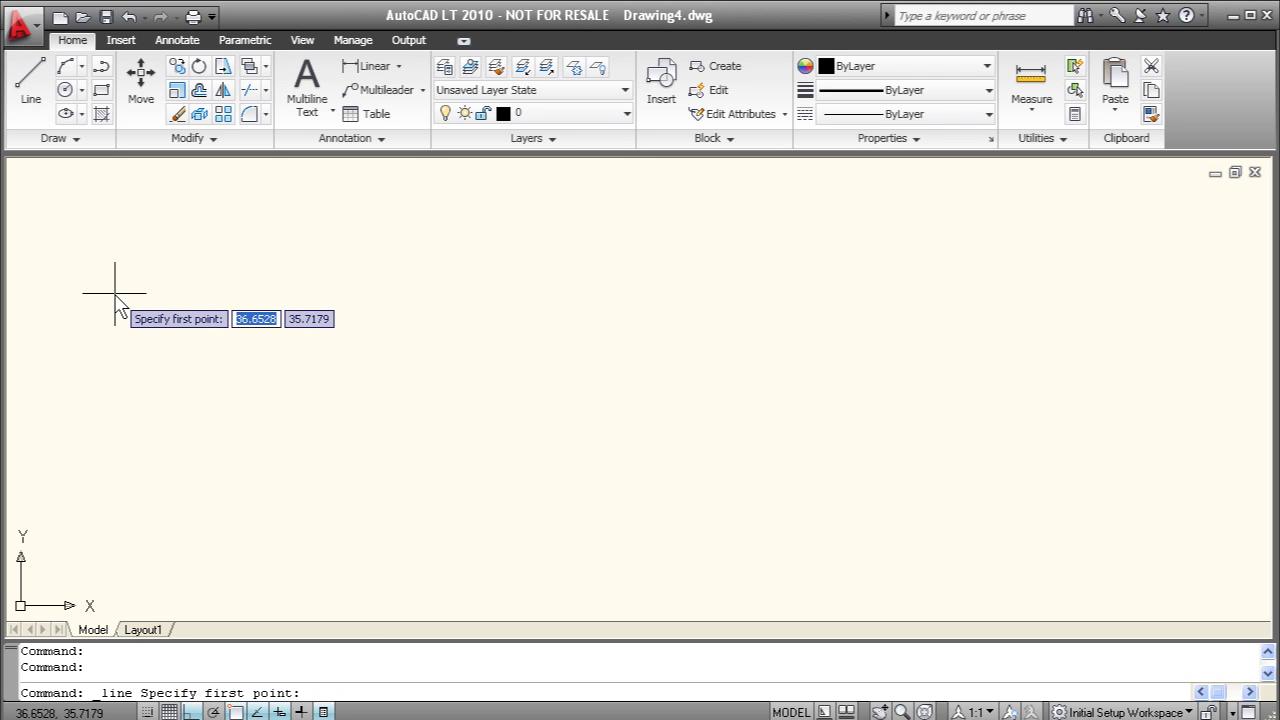
{"action": "left_click", "coordinate": [123, 484]}
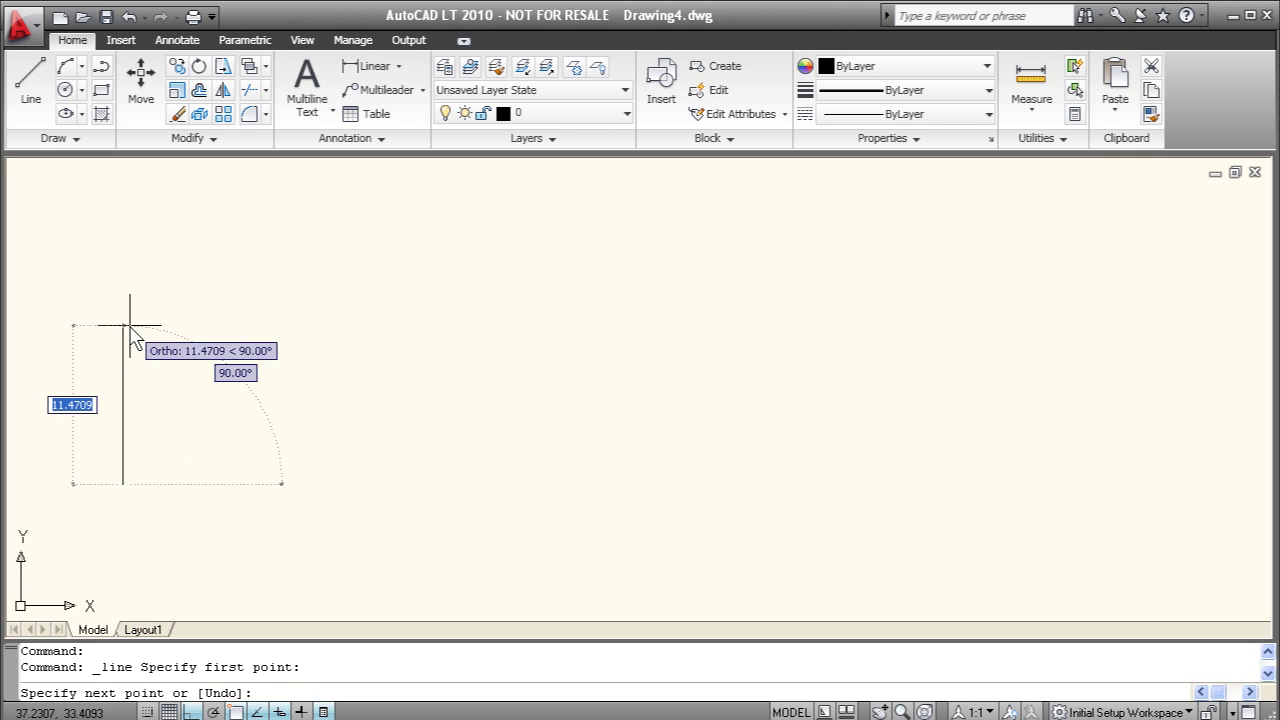
{"action": "type", "text": "50"}
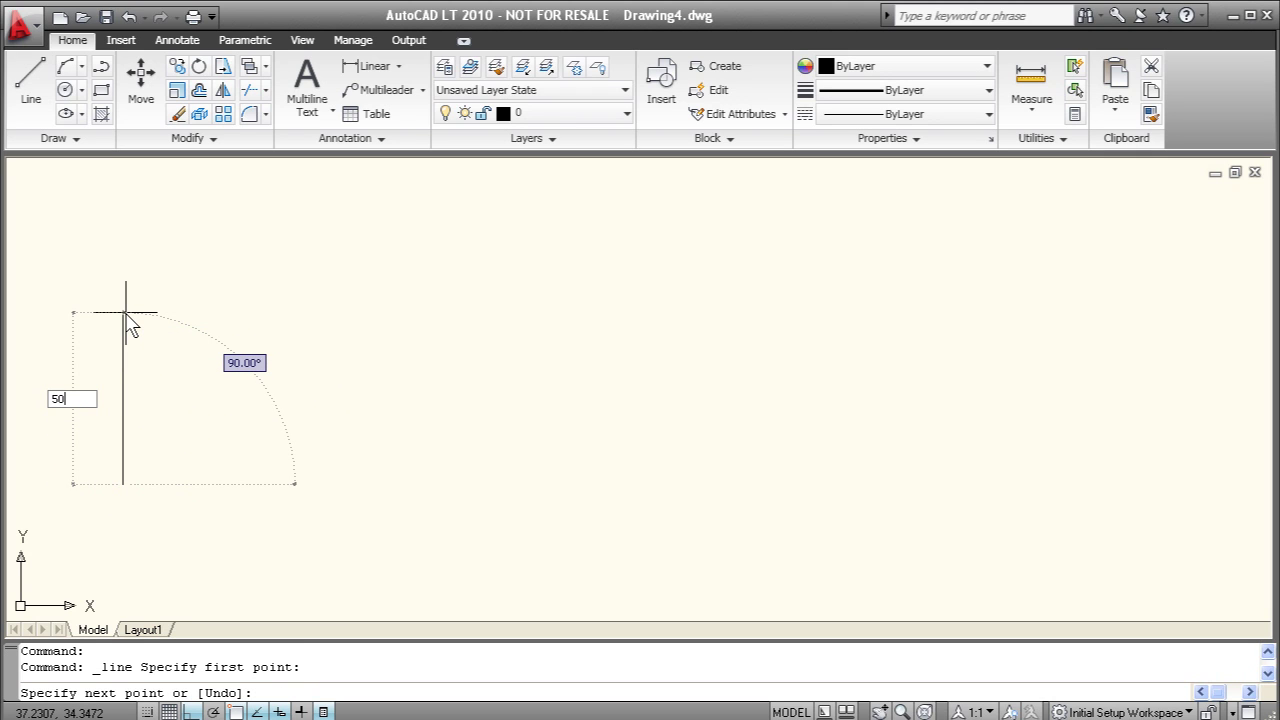
{"action": "key", "text": "Return"}
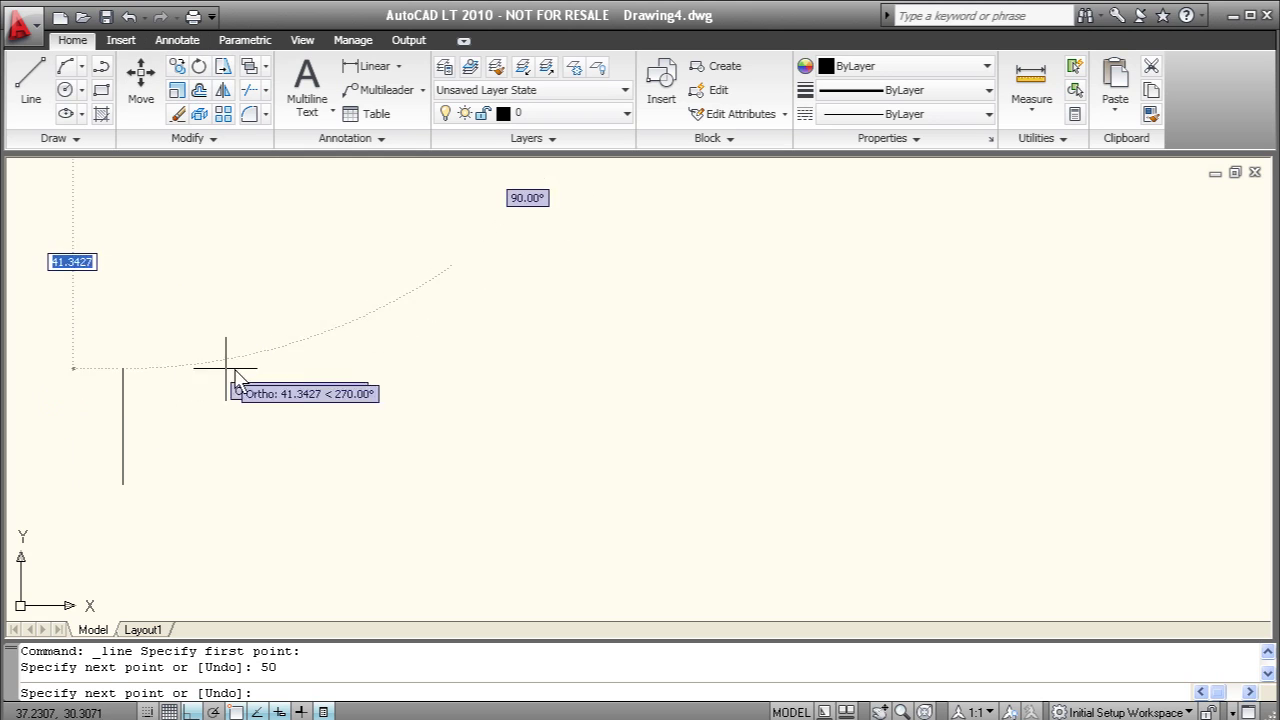
{"action": "scroll", "coordinate": [355, 352], "scroll_direction": "up", "scroll_amount": 3}
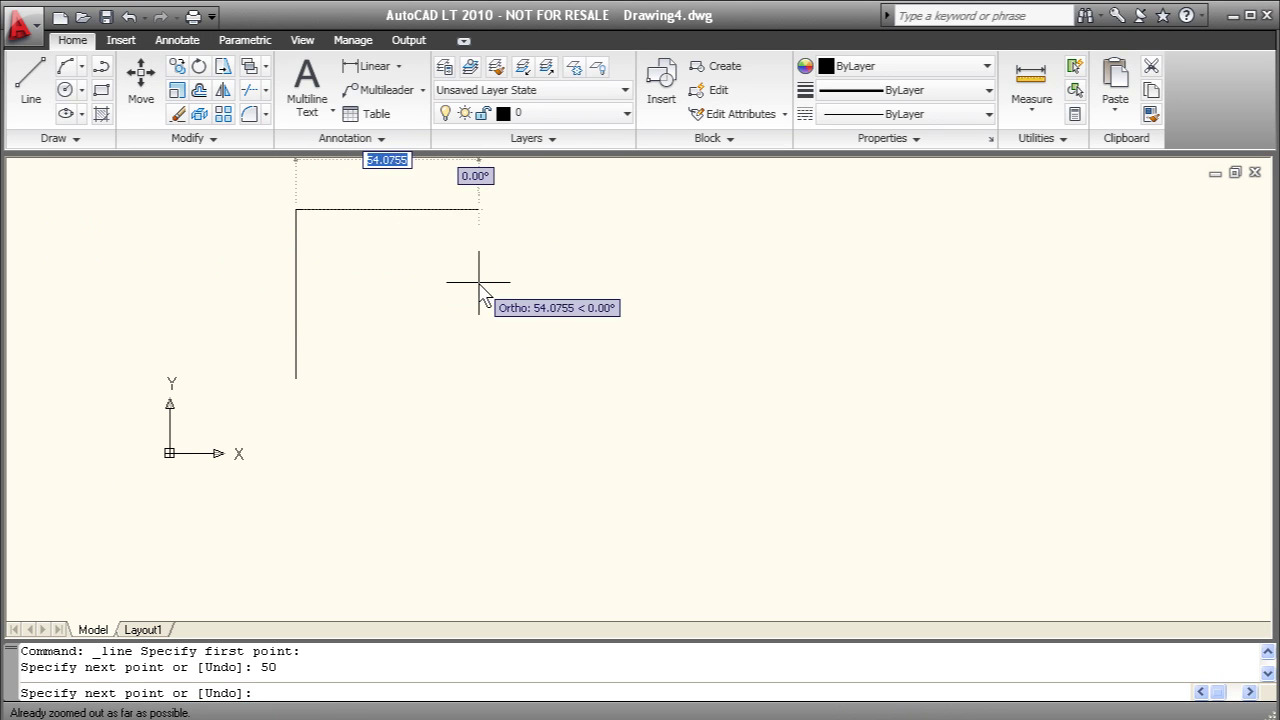
Draw the stepped upper edges of the outline across to the right.
{"action": "left_click", "coordinate": [440, 236]}
{"action": "left_click", "coordinate": [446, 291]}
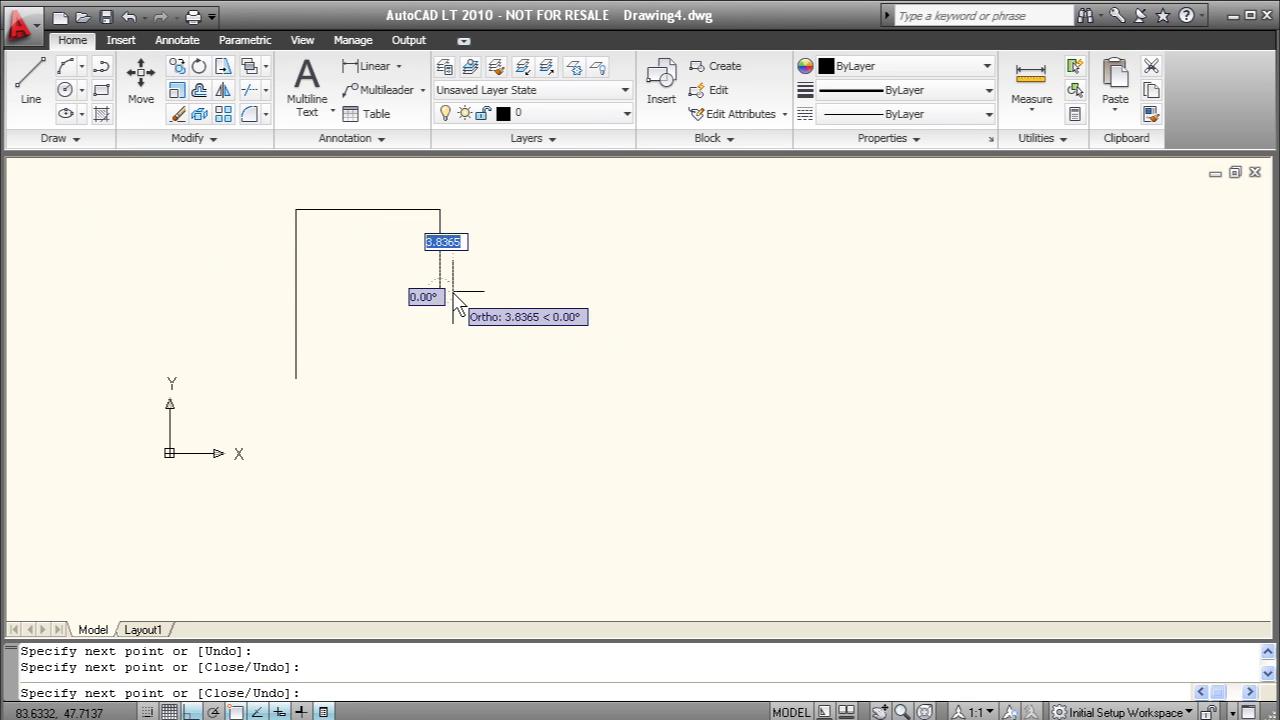
{"action": "left_click", "coordinate": [637, 291]}
{"action": "left_click", "coordinate": [645, 182]}
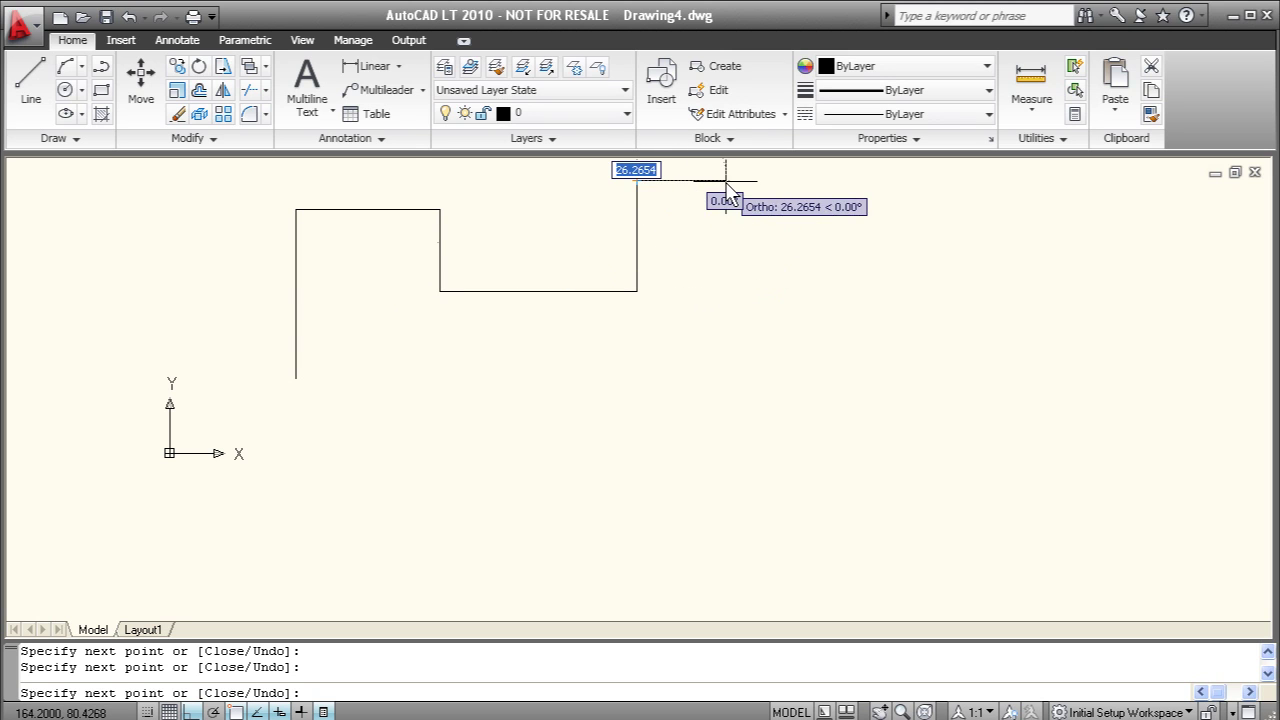
{"action": "left_click", "coordinate": [707, 182]}
{"action": "left_click", "coordinate": [707, 359]}
{"action": "left_click", "coordinate": [810, 359]}
{"action": "left_click", "coordinate": [810, 273]}
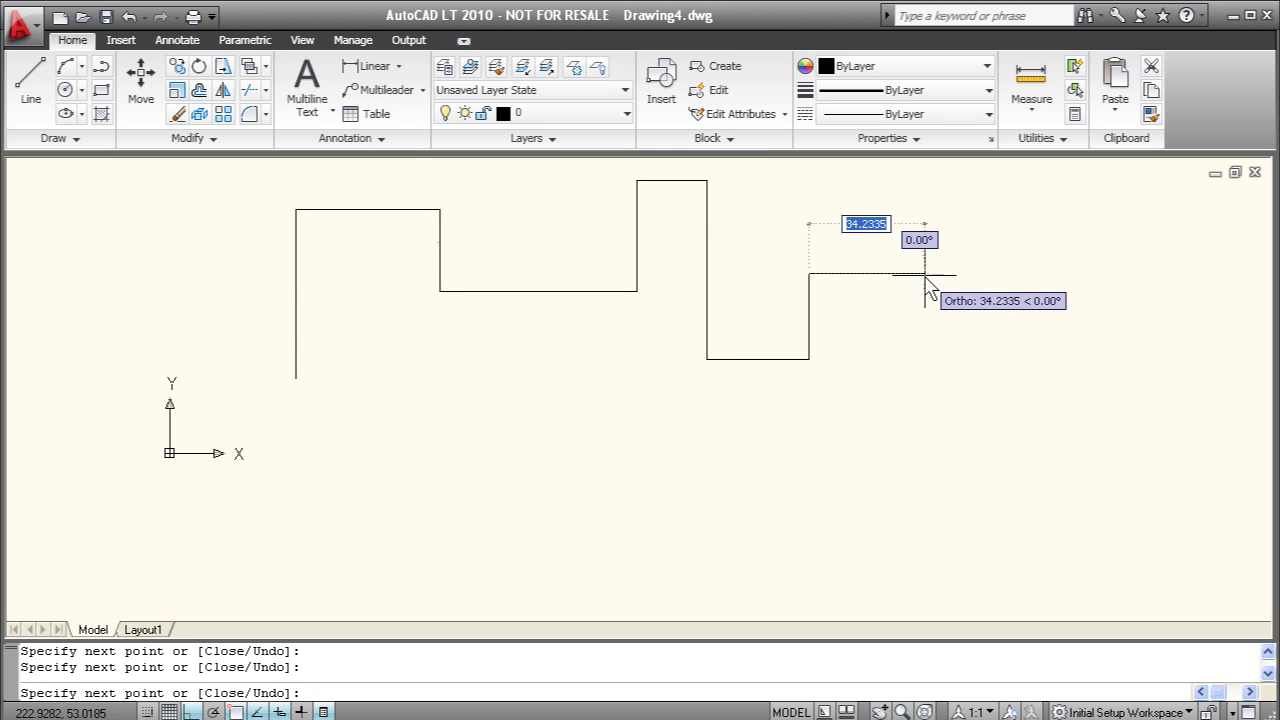
{"action": "left_click", "coordinate": [920, 273]}
{"action": "left_click", "coordinate": [920, 390]}
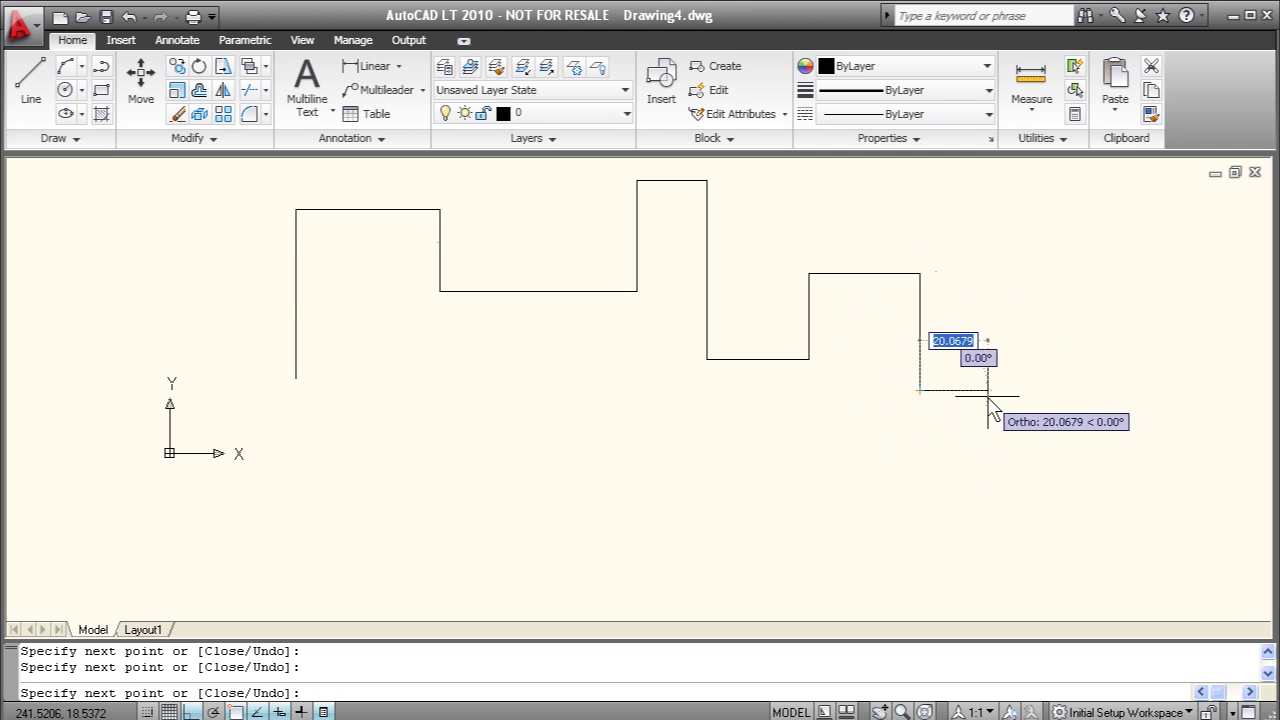
{"action": "left_click", "coordinate": [988, 390]}
Add the slanted lower-right edge, then the bottom edges back to close the outline.
{"action": "key", "text": "F8"}
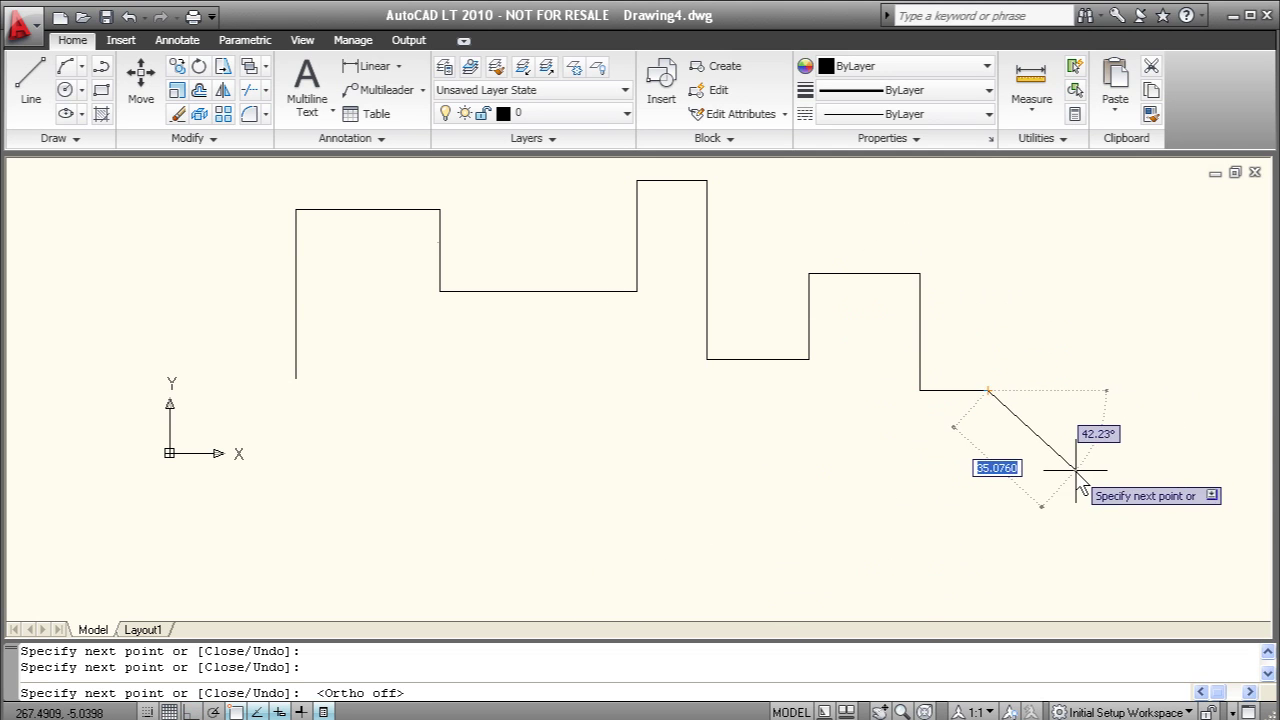
{"action": "left_click", "coordinate": [1075, 470]}
{"action": "key", "text": "F8"}
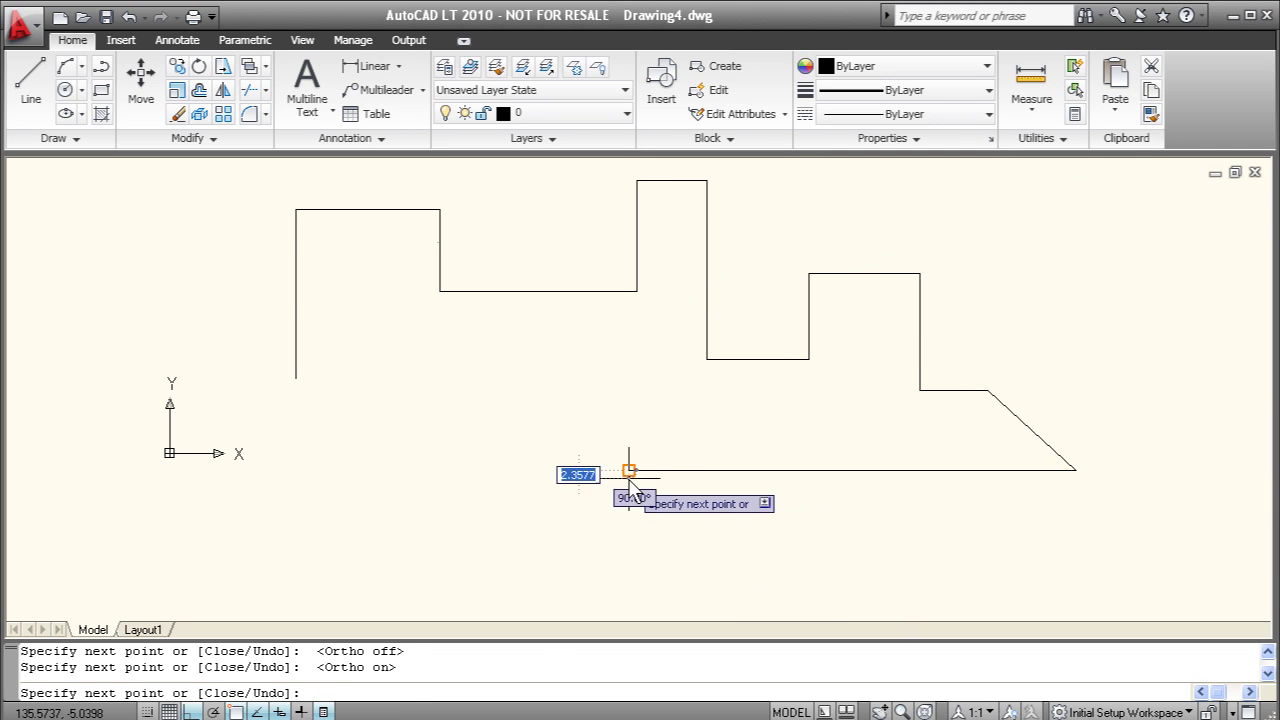
{"action": "left_click", "coordinate": [628, 470]}
{"action": "left_click", "coordinate": [628, 387]}
{"action": "left_click", "coordinate": [423, 387]}
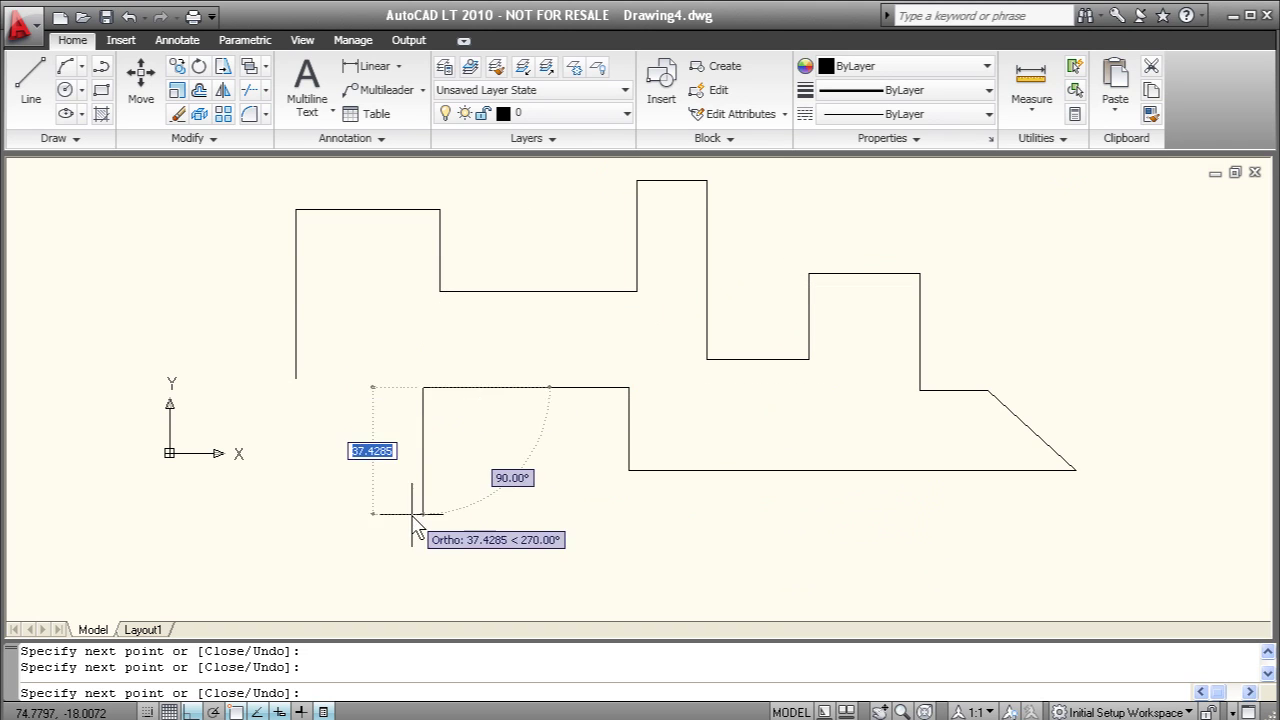
{"action": "left_click", "coordinate": [423, 513]}
{"action": "left_click", "coordinate": [296, 513]}
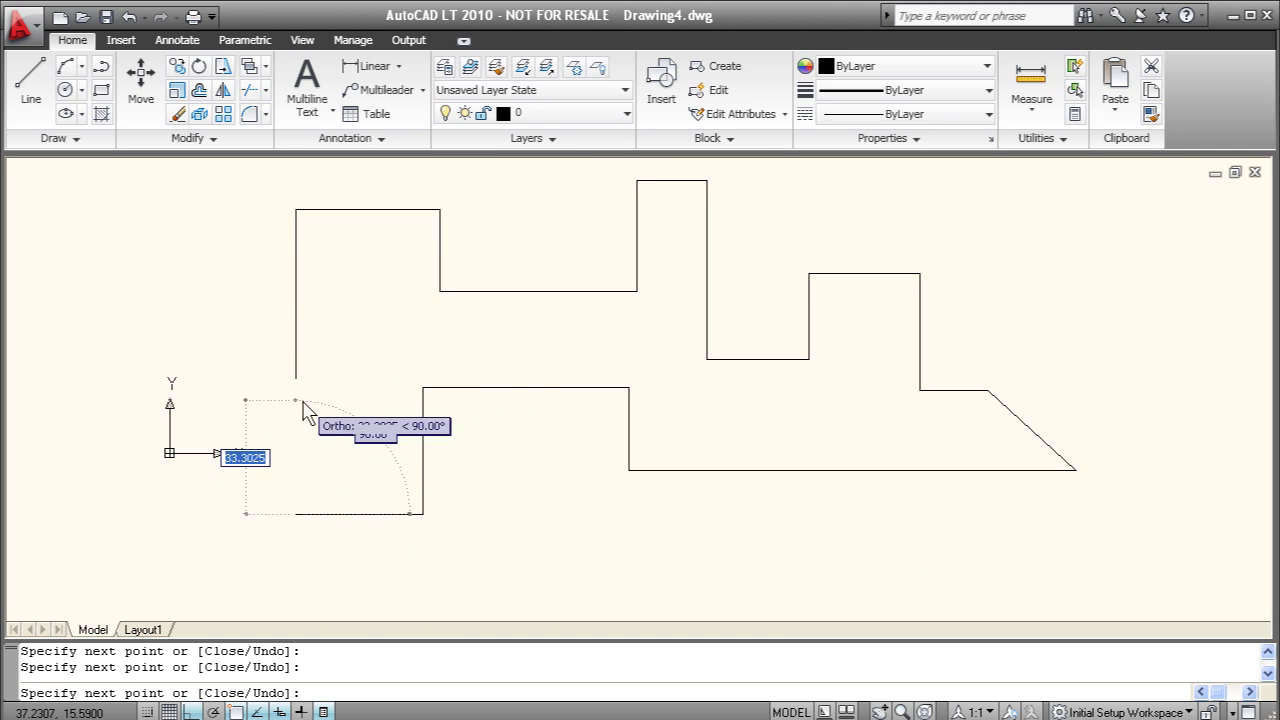
{"action": "left_click", "coordinate": [296, 378]}
{"action": "key", "text": "Return"}
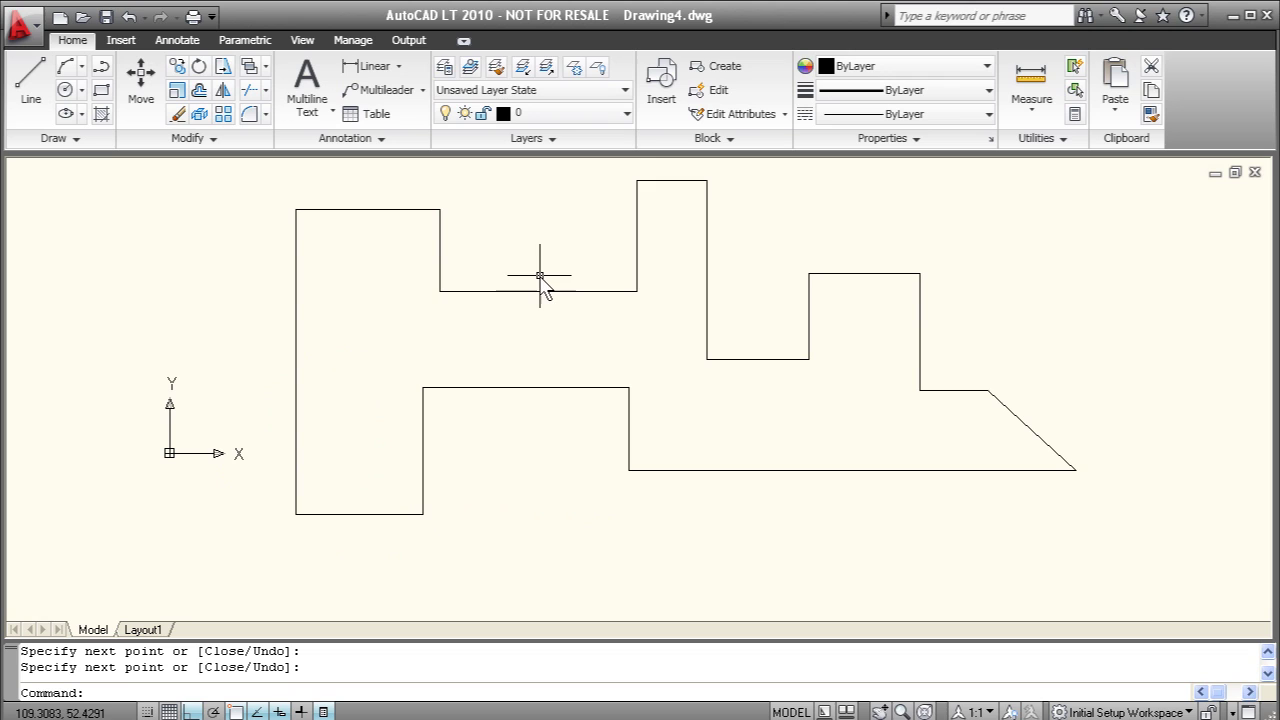
{"action": "middle_click_drag", "start_coordinate": [520, 262], "coordinate": [506, 336]}
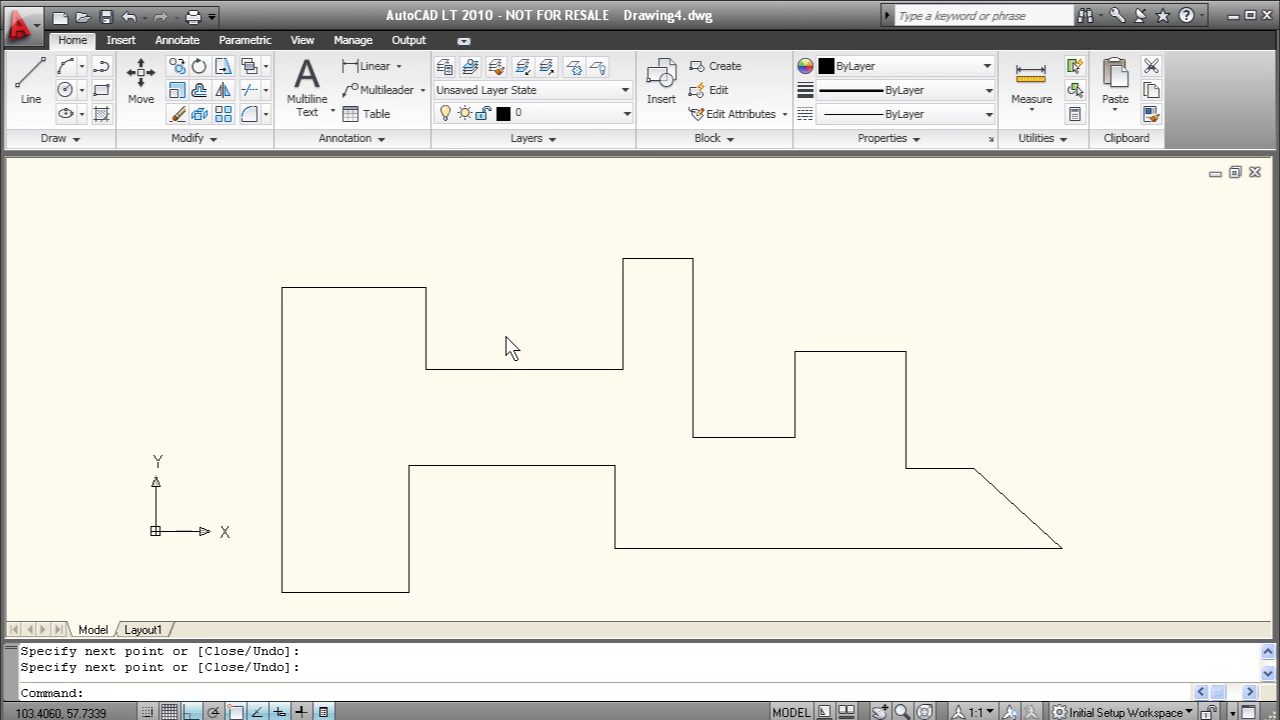
Add a 42.57 linear dimension above the top edge of the leftmost block.
{"action": "left_click", "coordinate": [177, 42]}
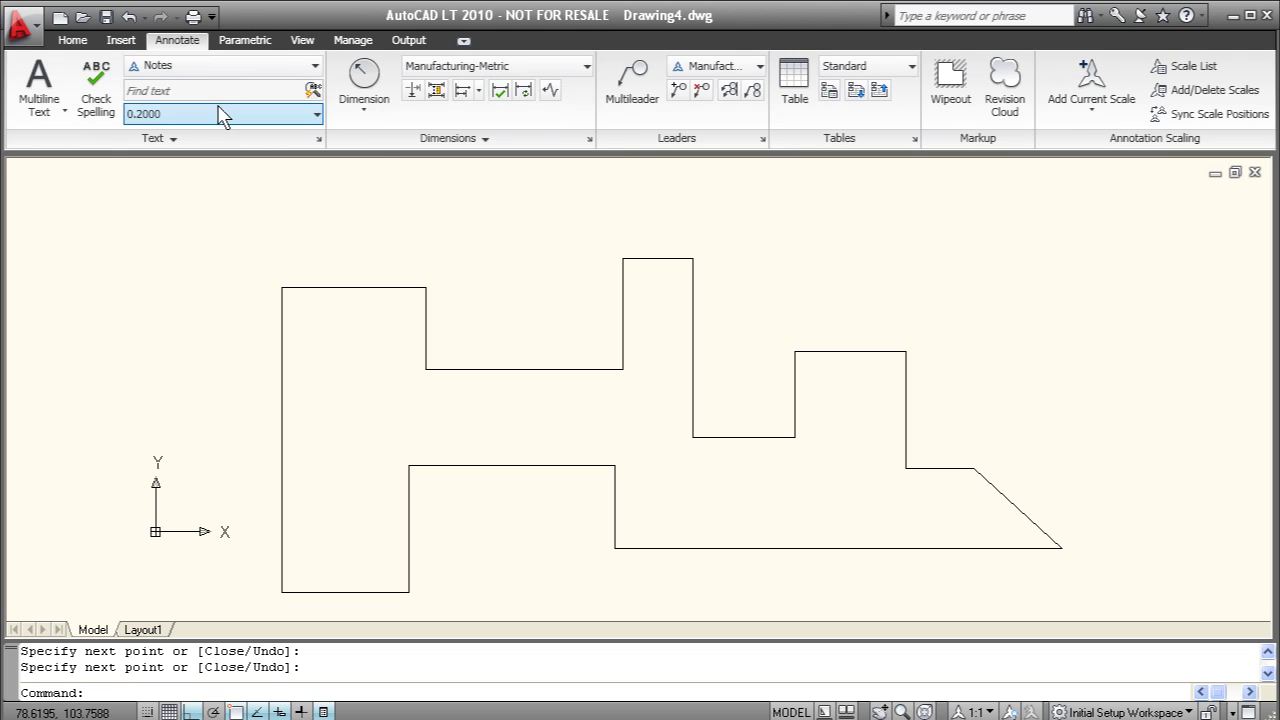
{"action": "left_click", "coordinate": [364, 110]}
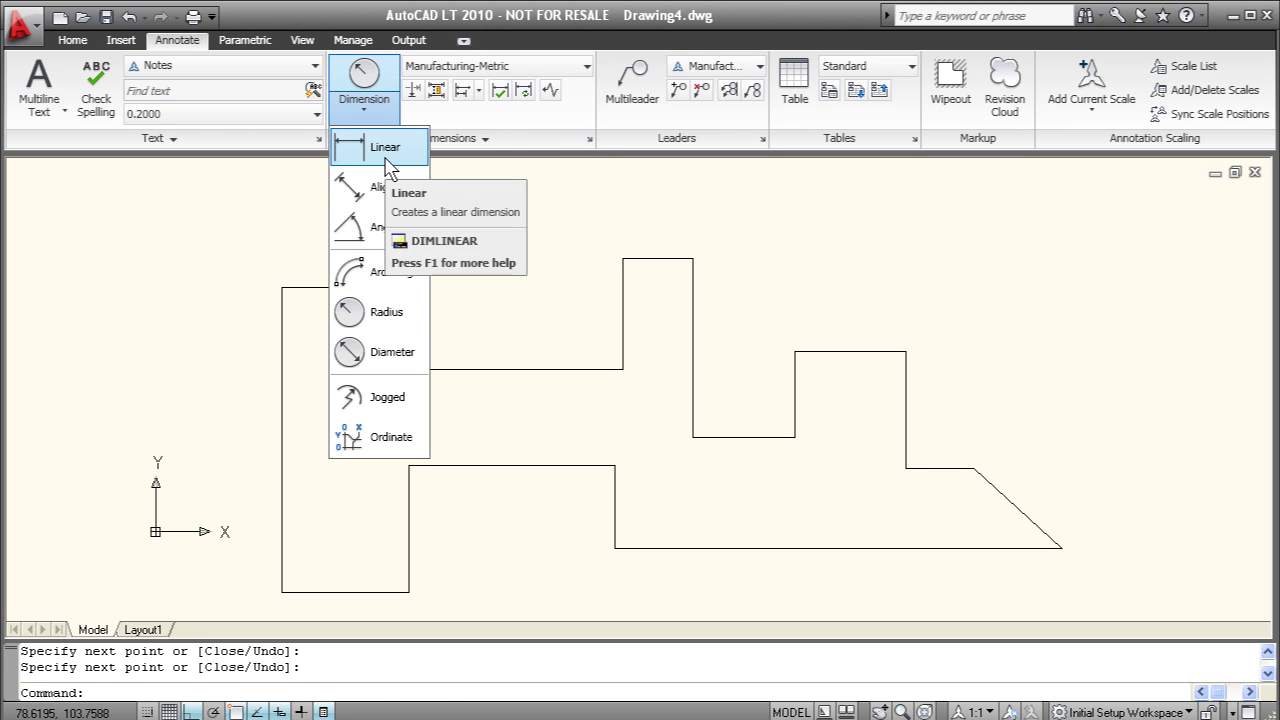
{"action": "left_click", "coordinate": [385, 148]}
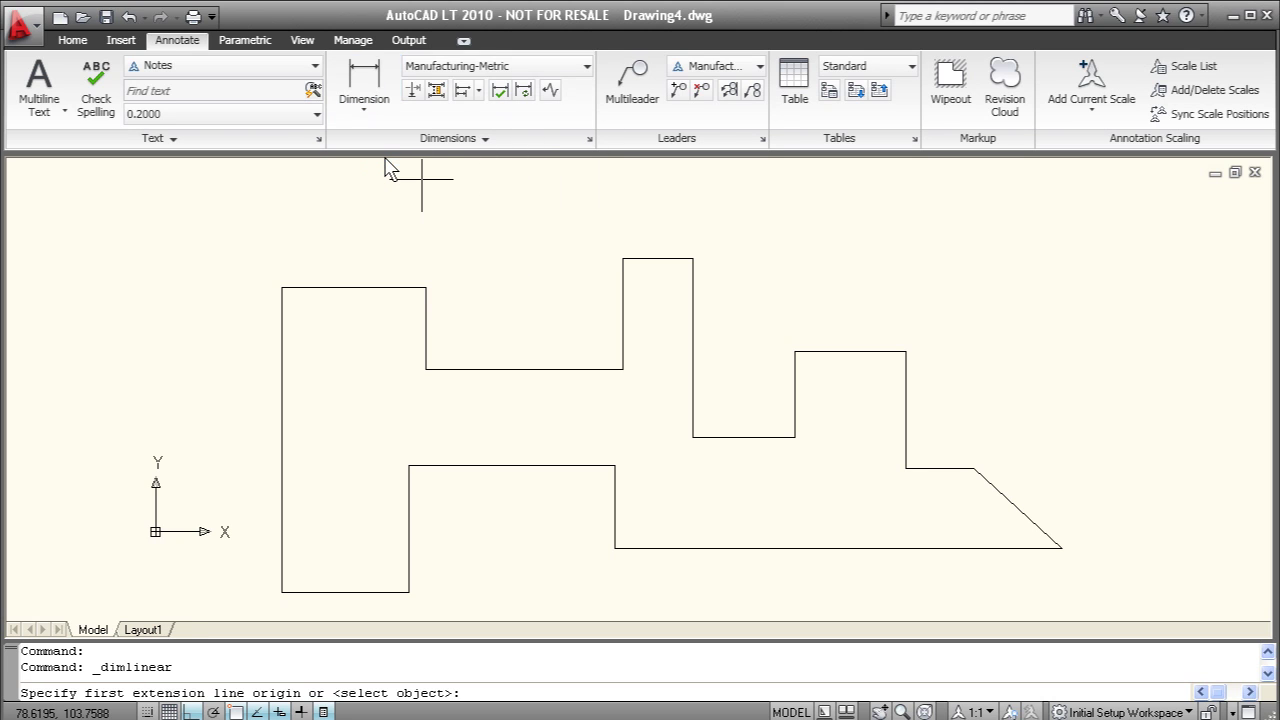
{"action": "left_click", "coordinate": [282, 288]}
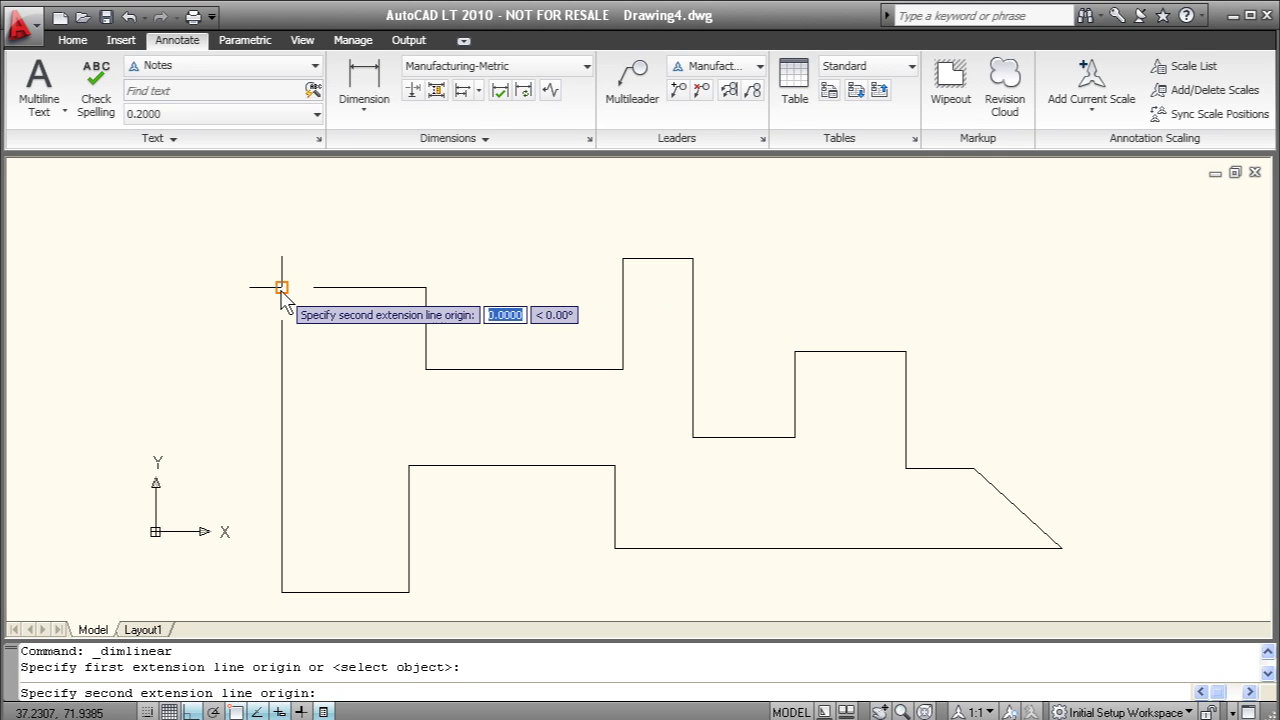
{"action": "left_click", "coordinate": [426, 288]}
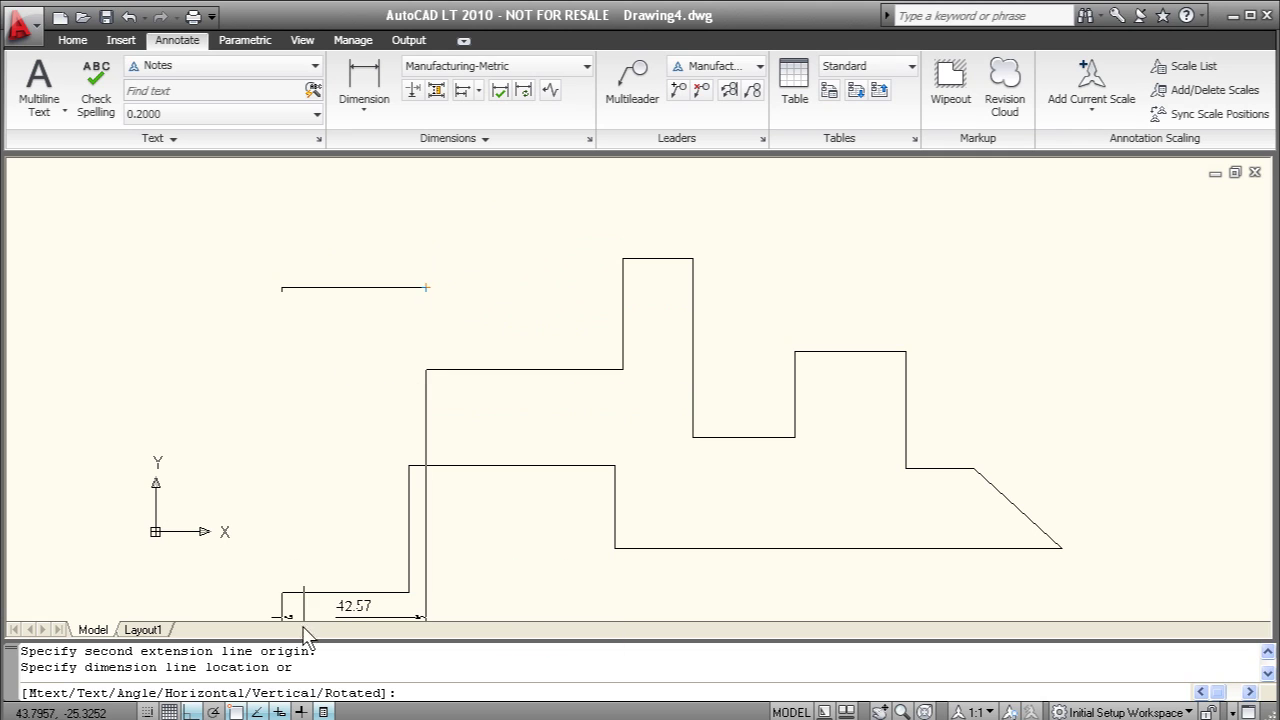
{"action": "key", "text": "F8"}
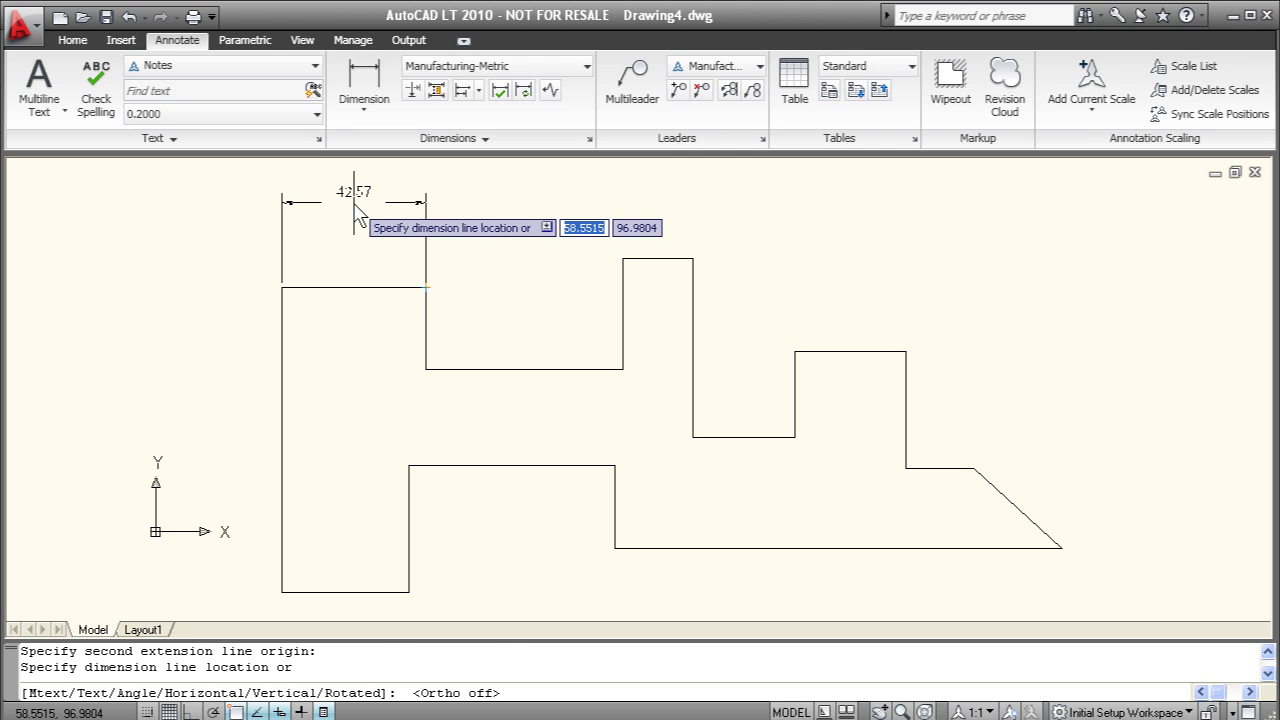
{"action": "left_click", "coordinate": [355, 204]}
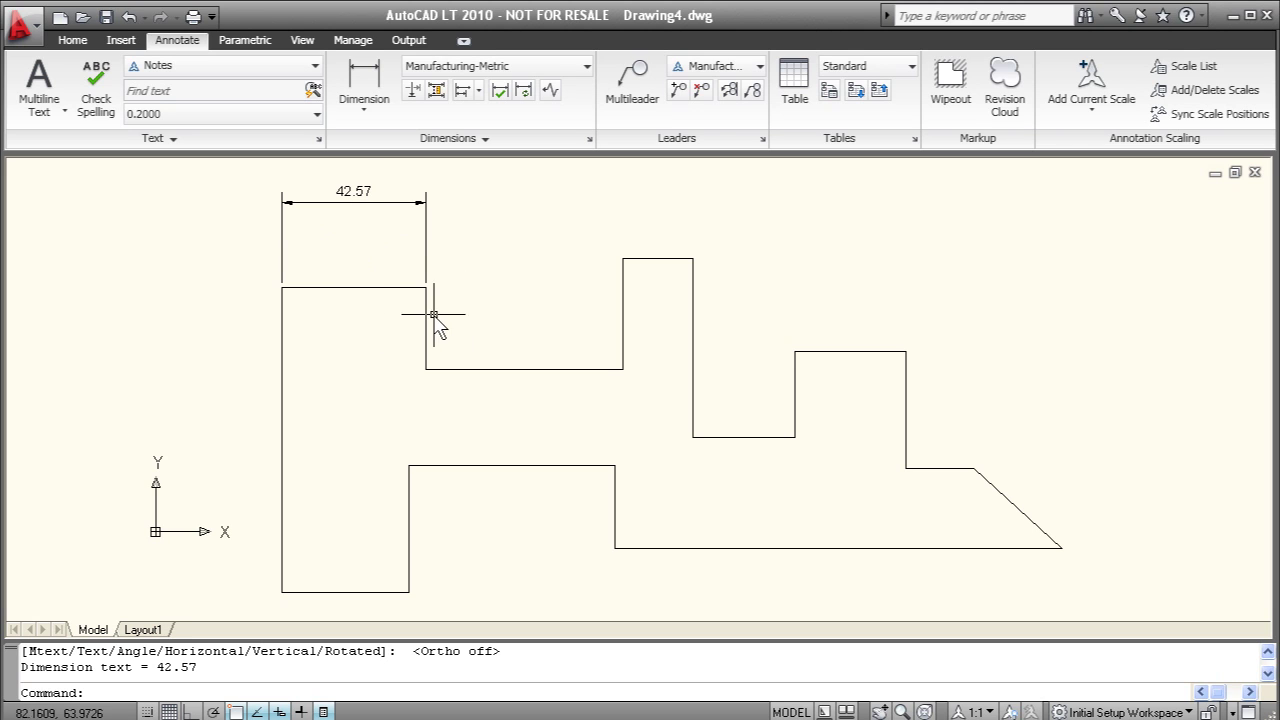
{"action": "middle_click_drag", "start_coordinate": [528, 224], "coordinate": [519, 258]}
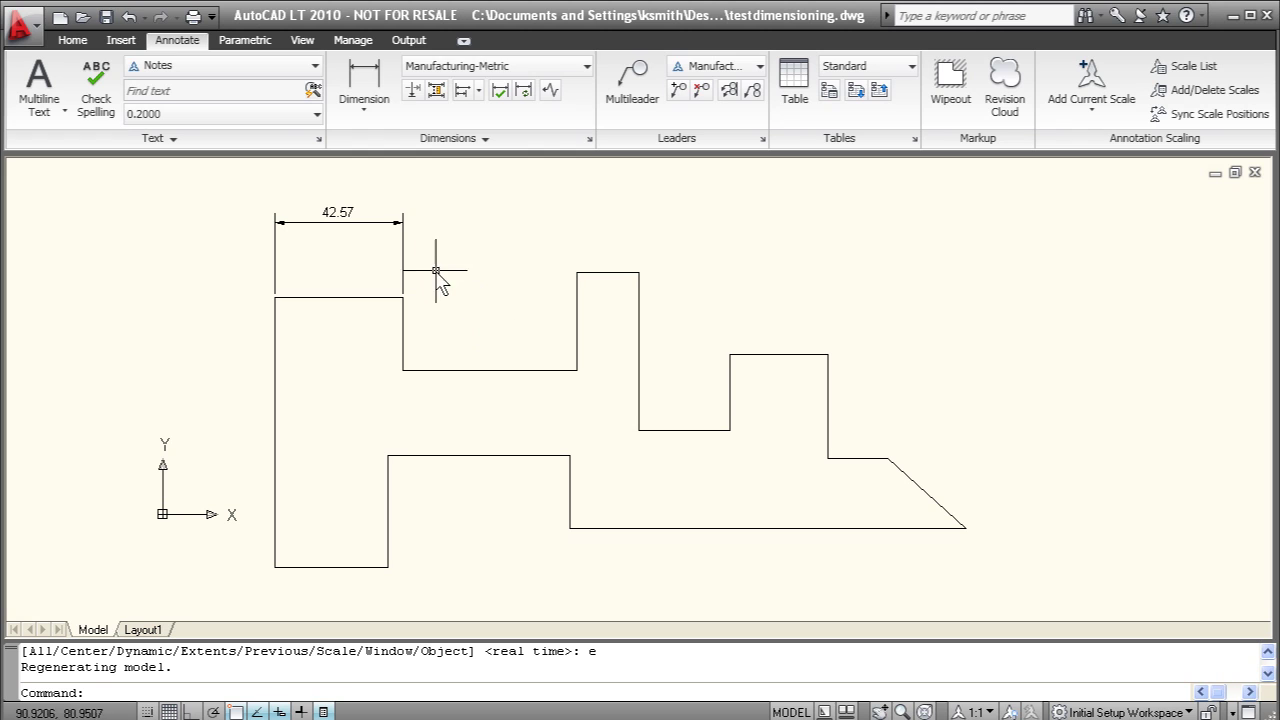
Open the Dimension Style Manager from the Home tab's expanded Annotation panel.
{"action": "left_click", "coordinate": [73, 40]}
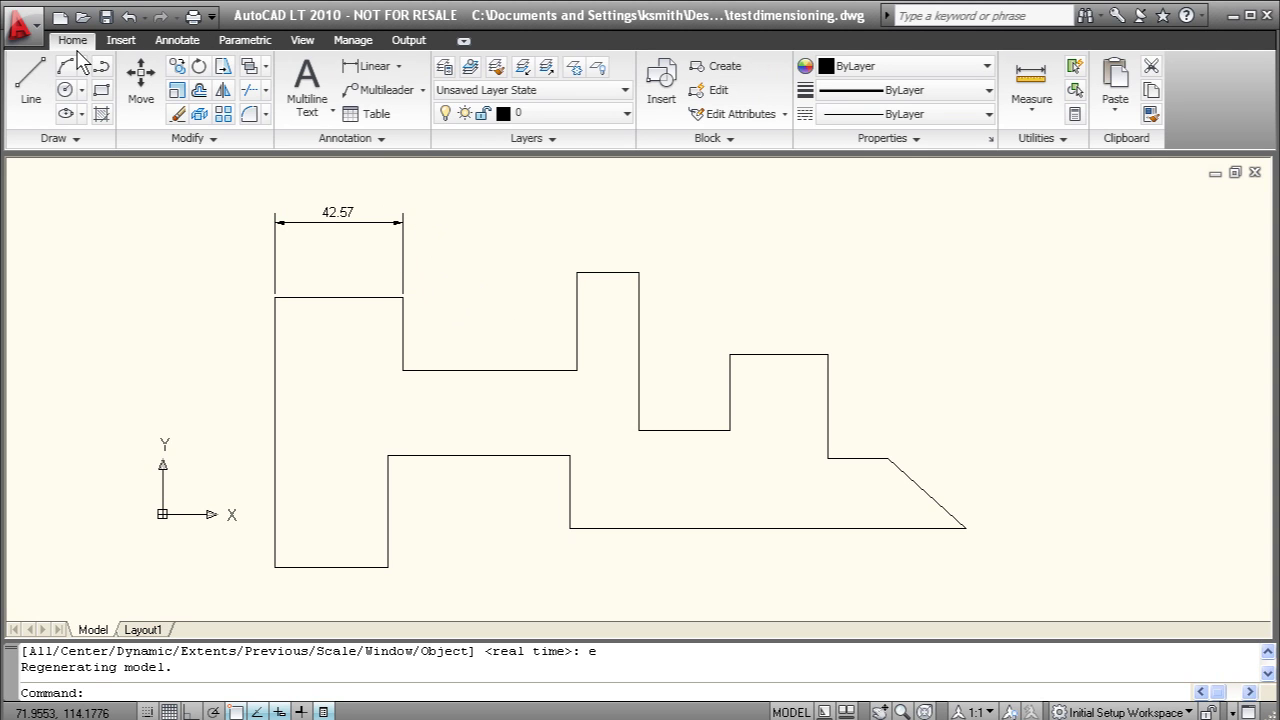
{"action": "left_click", "coordinate": [412, 148]}
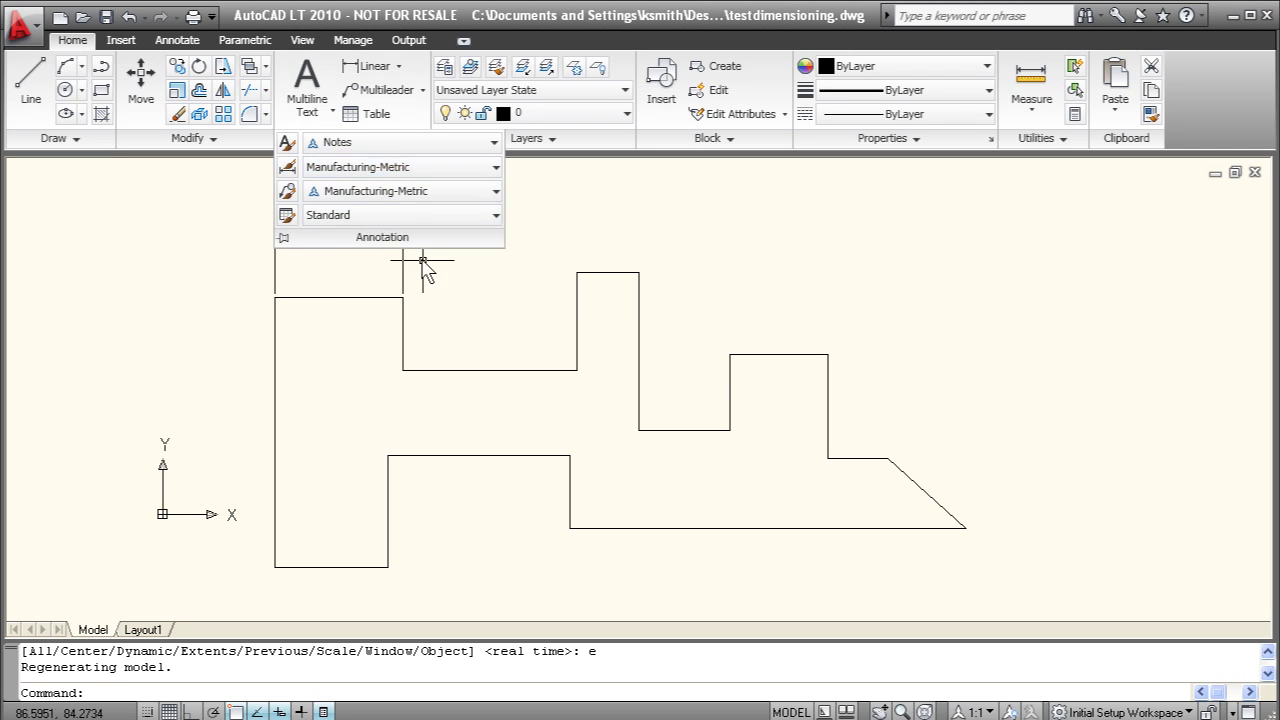
{"action": "left_click", "coordinate": [288, 170]}
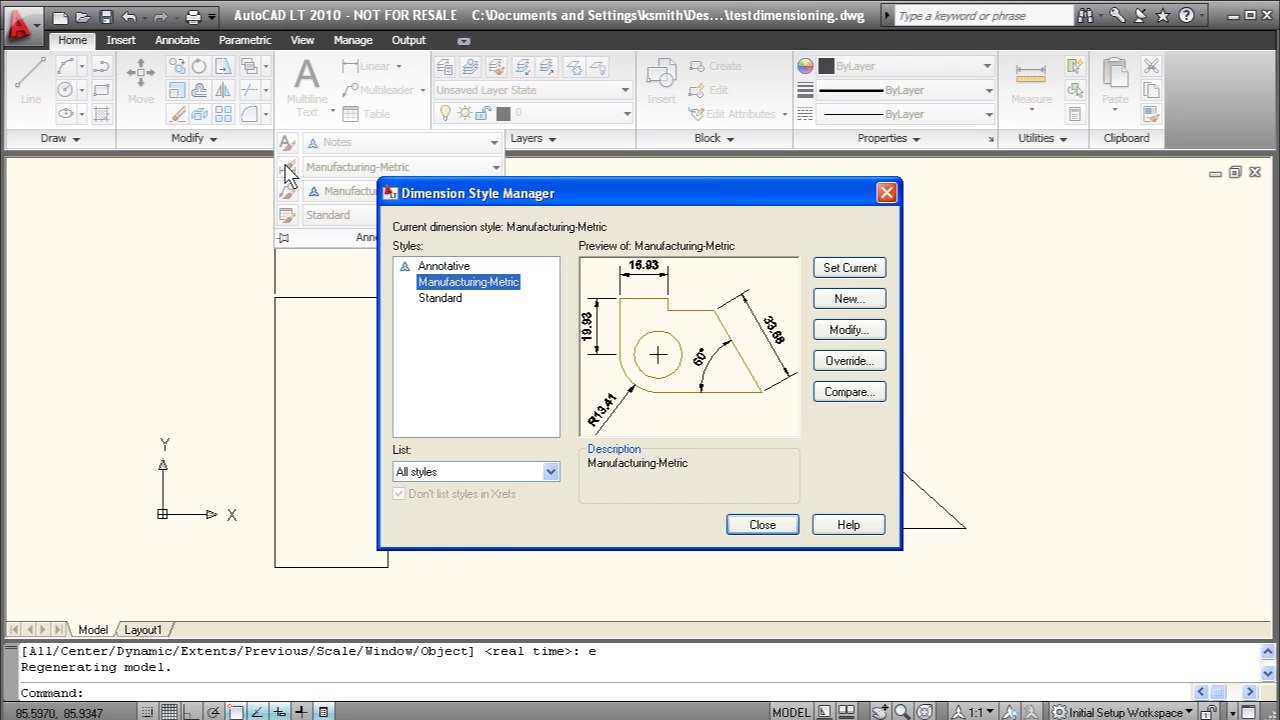
{"action": "mouse_move", "coordinate": [462, 200]}
{"action": "left_mouse_down"}
{"action": "mouse_move", "coordinate": [561, 143]}
{"action": "mouse_move", "coordinate": [537, 133]}
{"action": "left_mouse_up"}
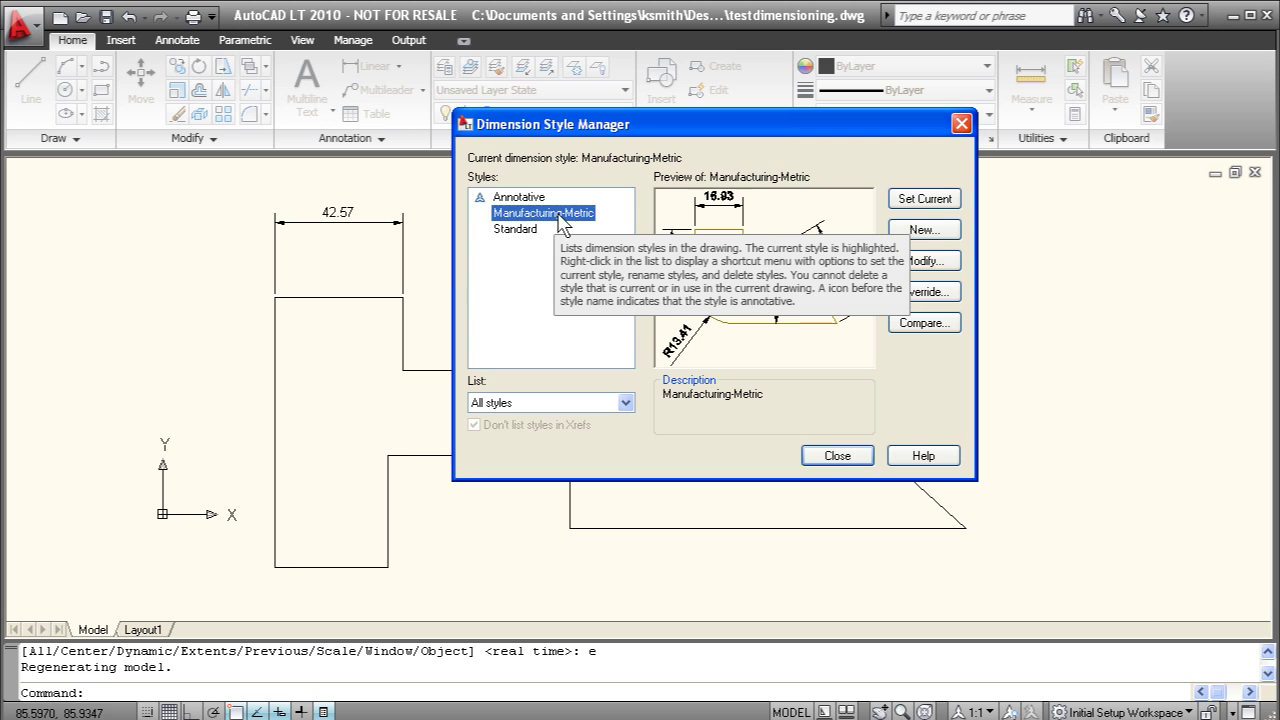
Modify the Manufacturing-Metric style, setting its text height to 2.
{"action": "left_click", "coordinate": [918, 261]}
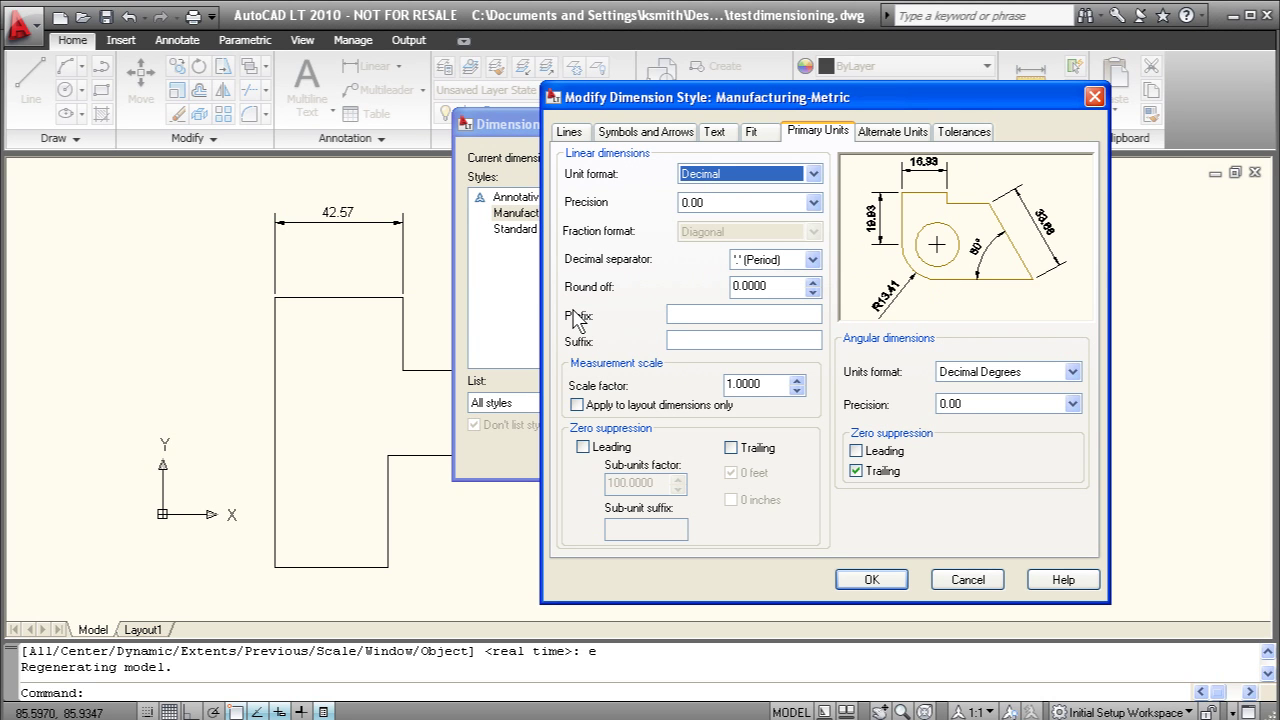
{"action": "left_click", "coordinate": [578, 133]}
{"action": "left_click", "coordinate": [640, 132]}
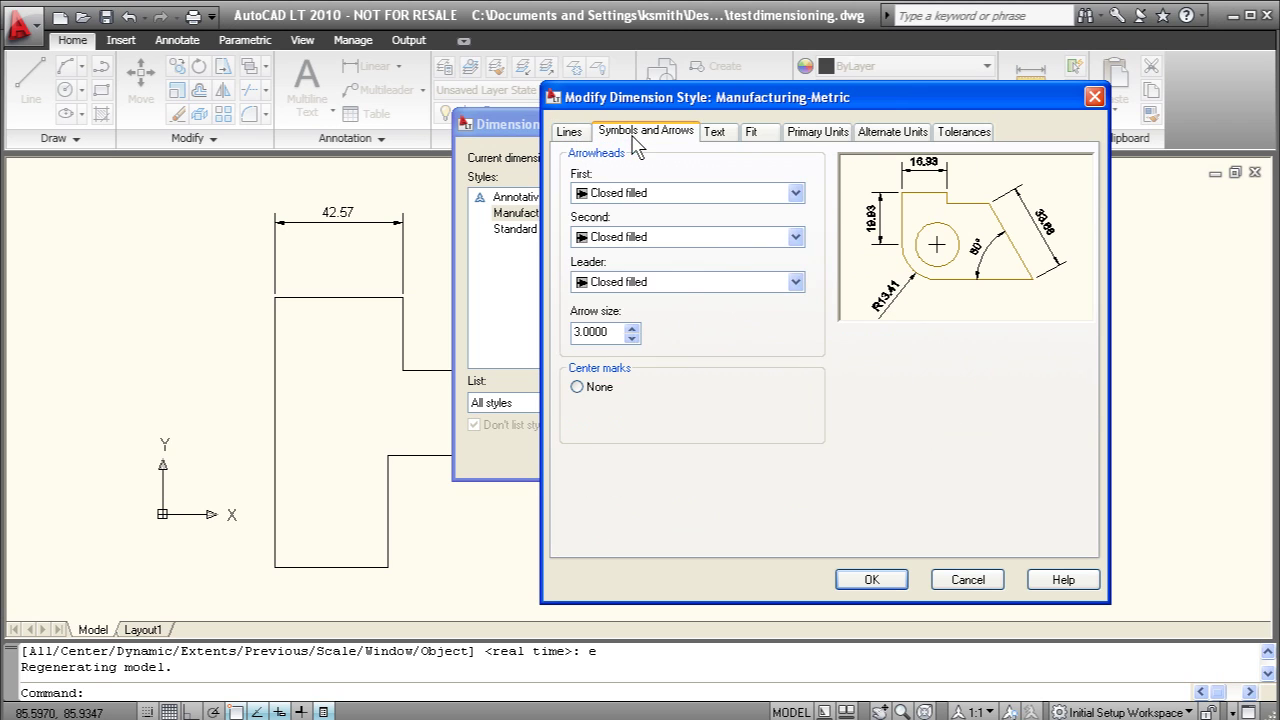
{"action": "left_click", "coordinate": [716, 133]}
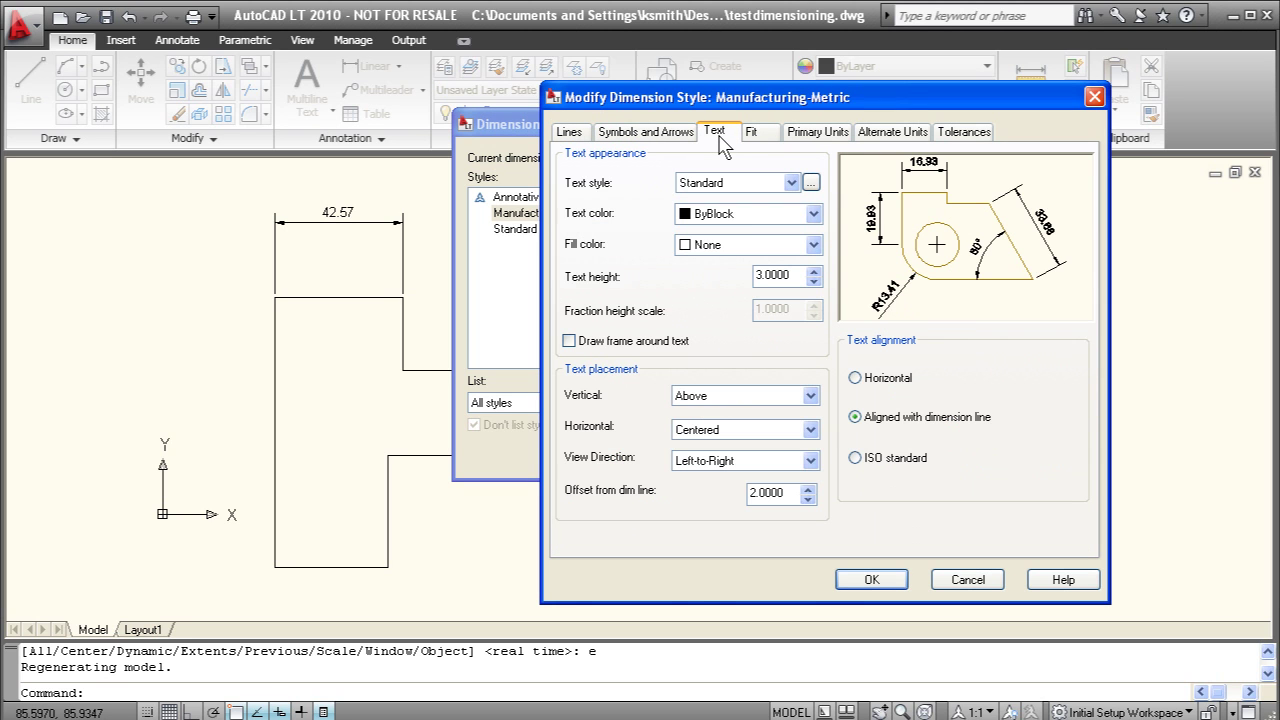
{"action": "left_click", "coordinate": [672, 134]}
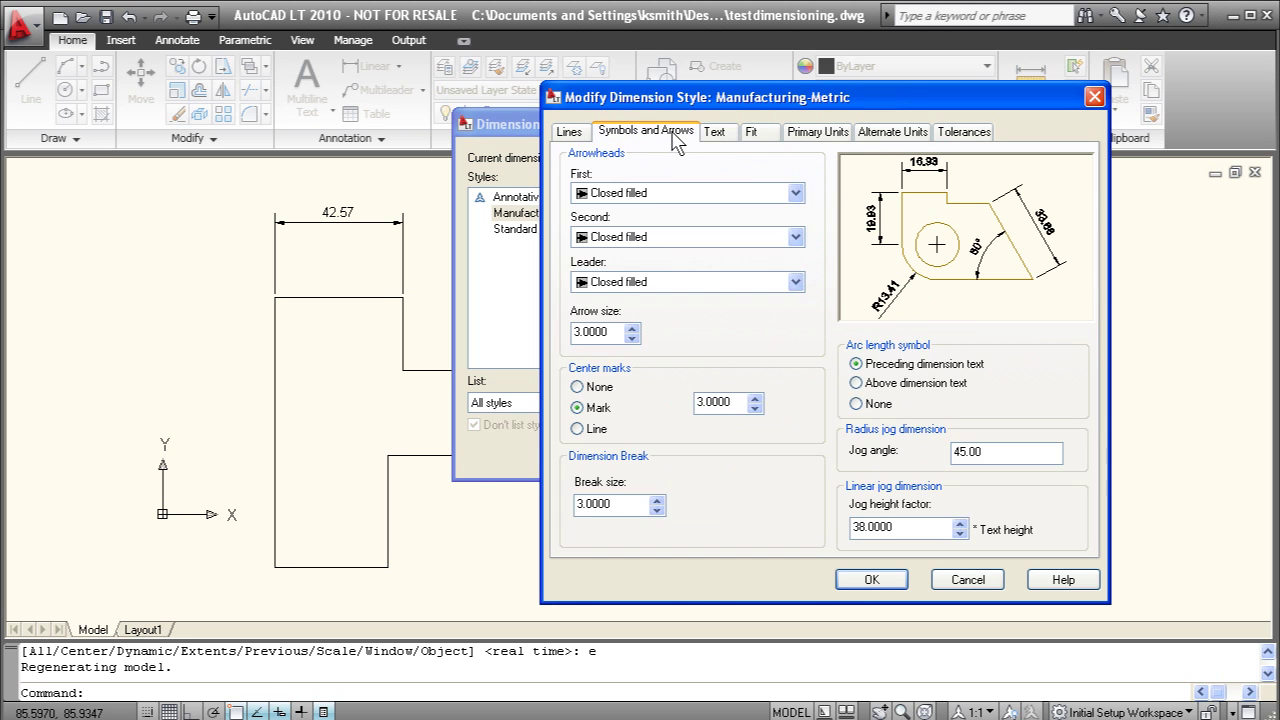
{"action": "left_click", "coordinate": [716, 134]}
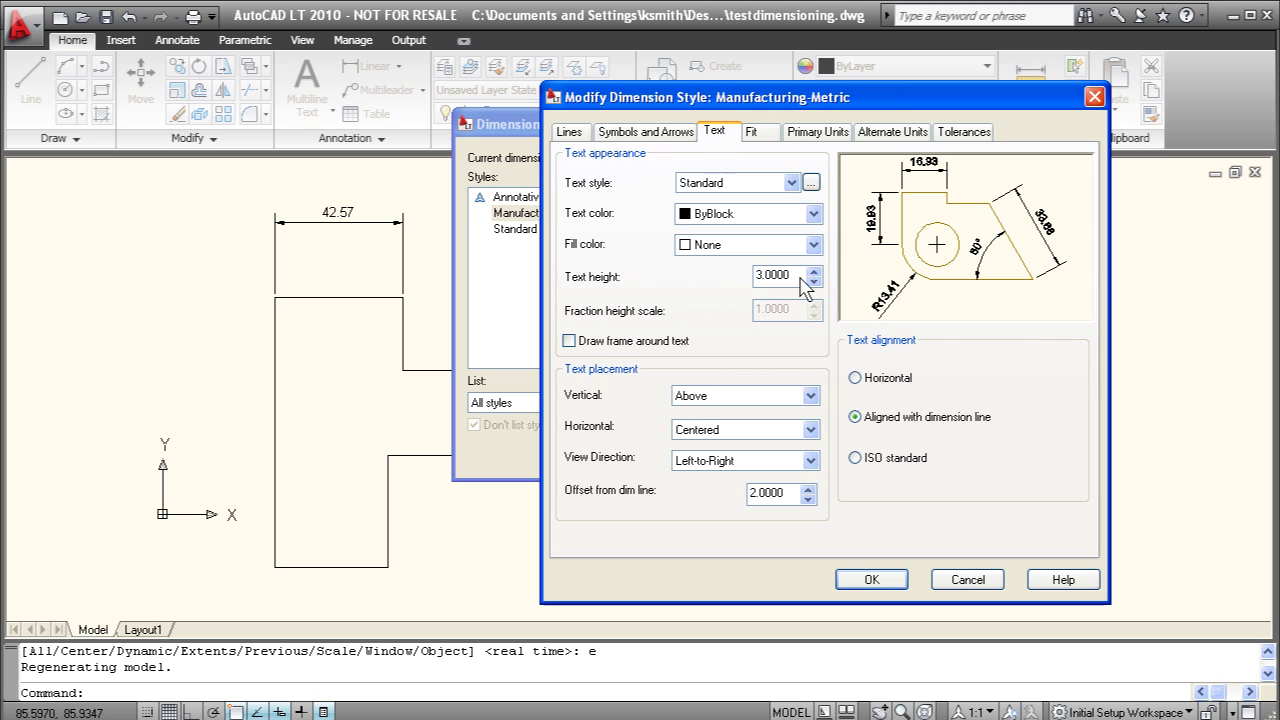
{"action": "mouse_move", "coordinate": [801, 287]}
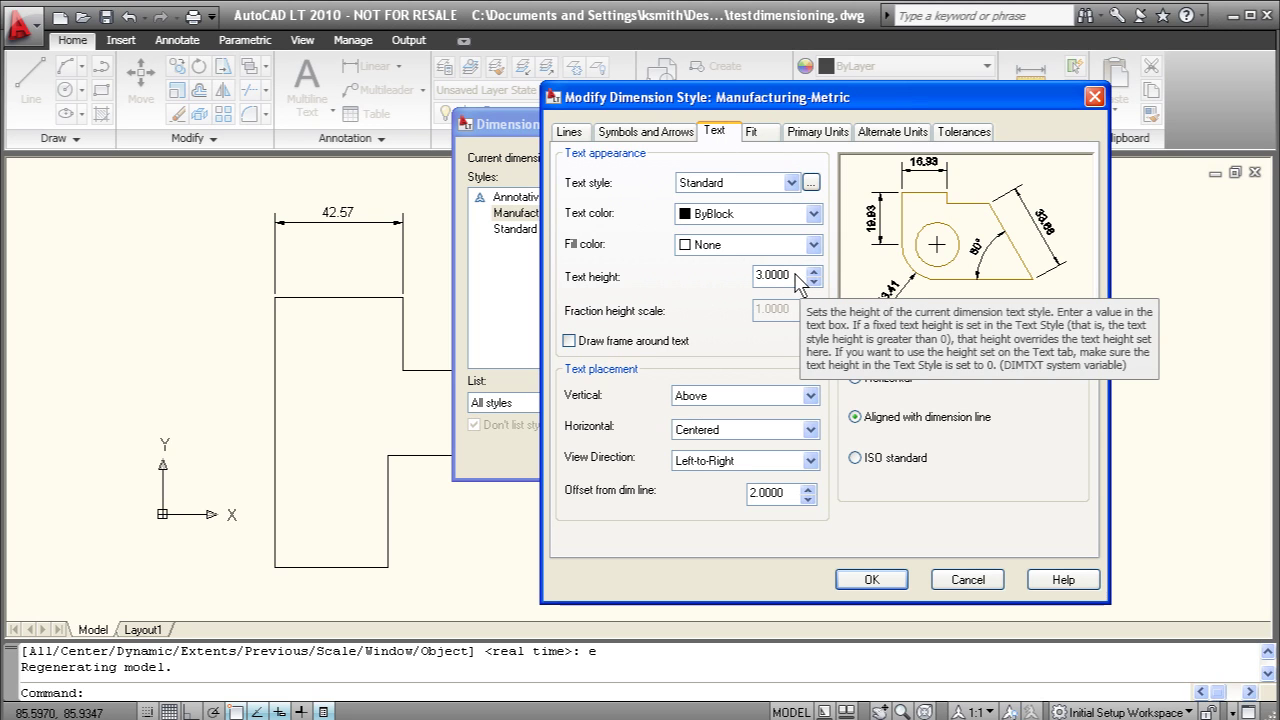
{"action": "left_click_drag", "start_coordinate": [796, 276], "coordinate": [736, 281]}
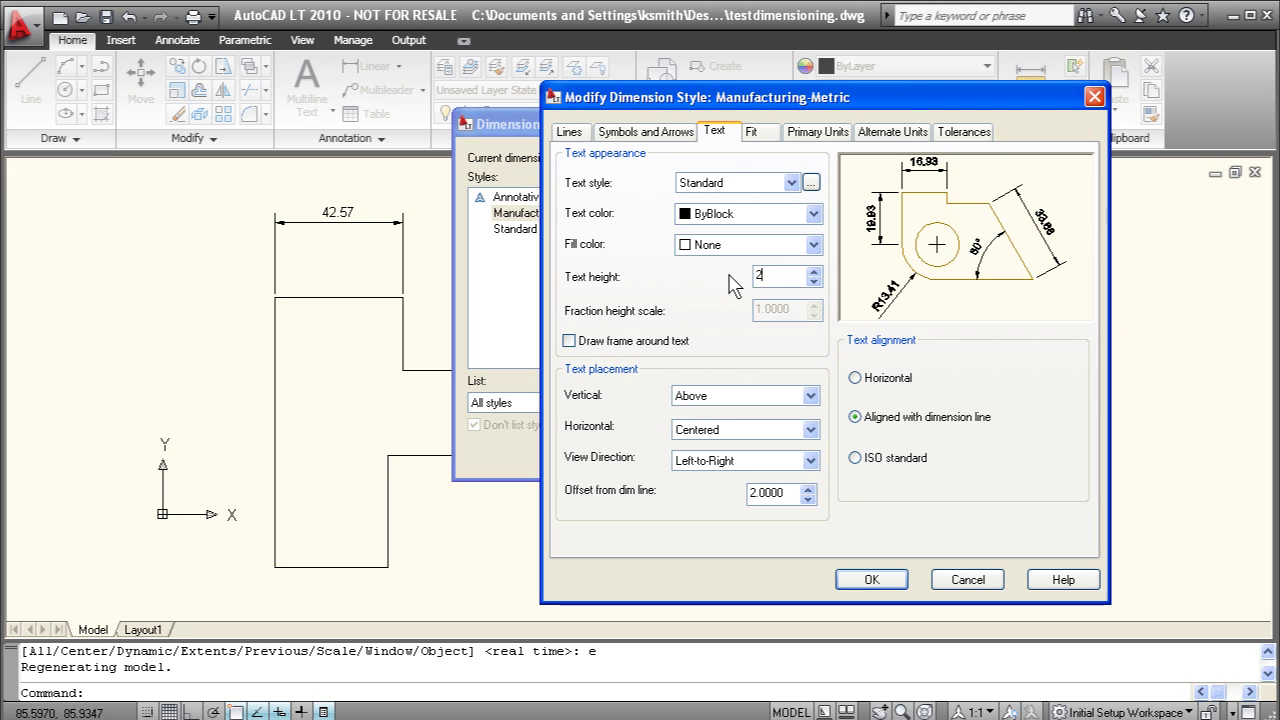
Set the arrow size to 3.5 and add an mm suffix to primary units.
{"action": "left_click", "coordinate": [666, 140]}
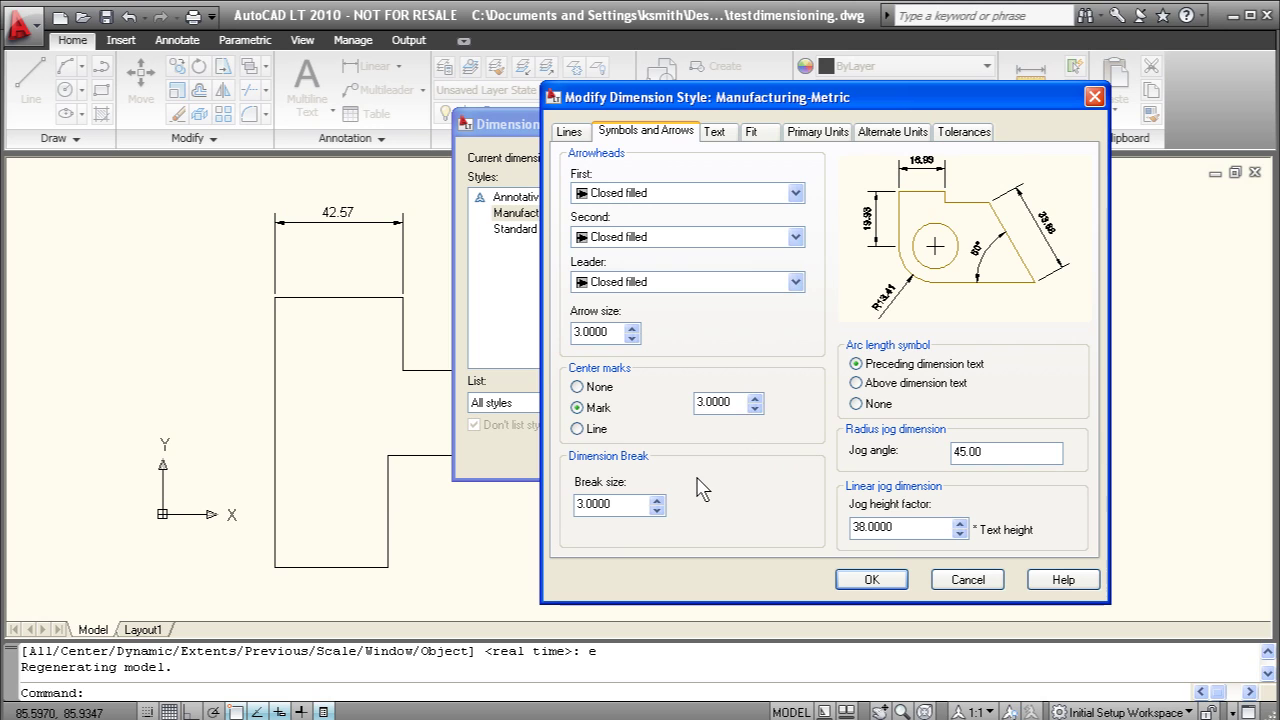
{"action": "double_click", "coordinate": [612, 333]}
{"action": "type", "text": "3.5"}
{"action": "left_click", "coordinate": [815, 133]}
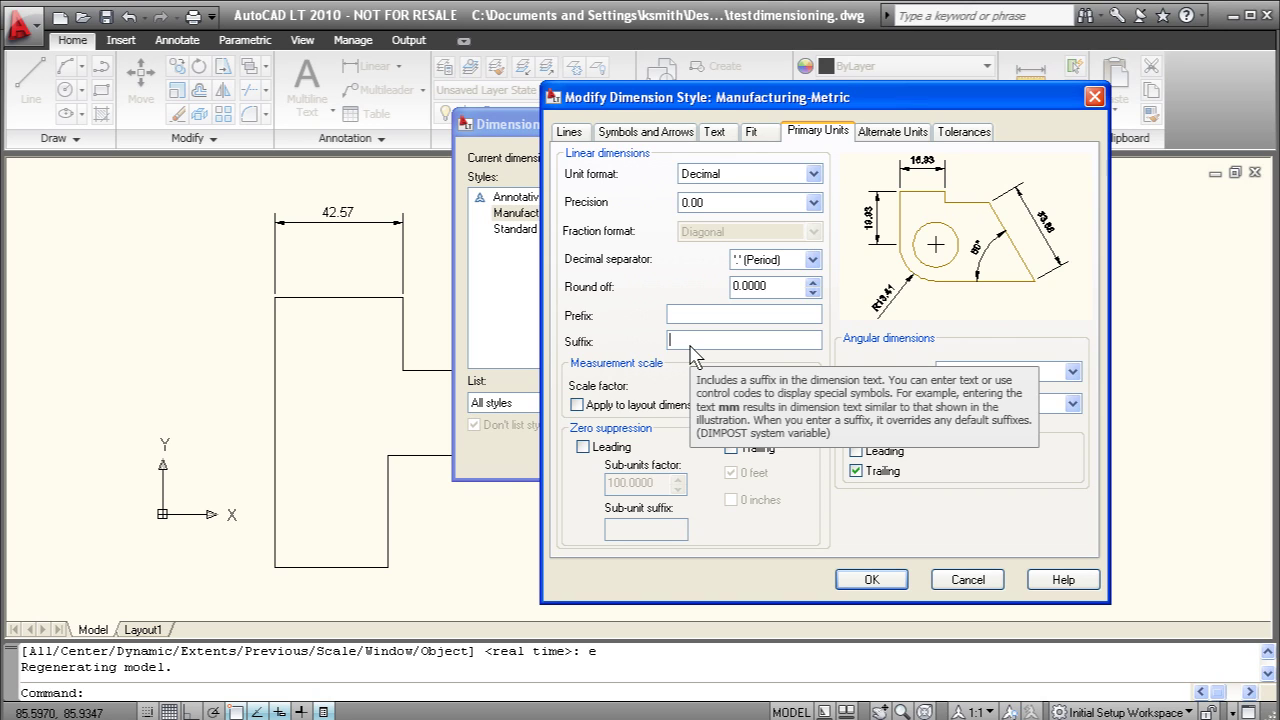
{"action": "type", "text": "m"}
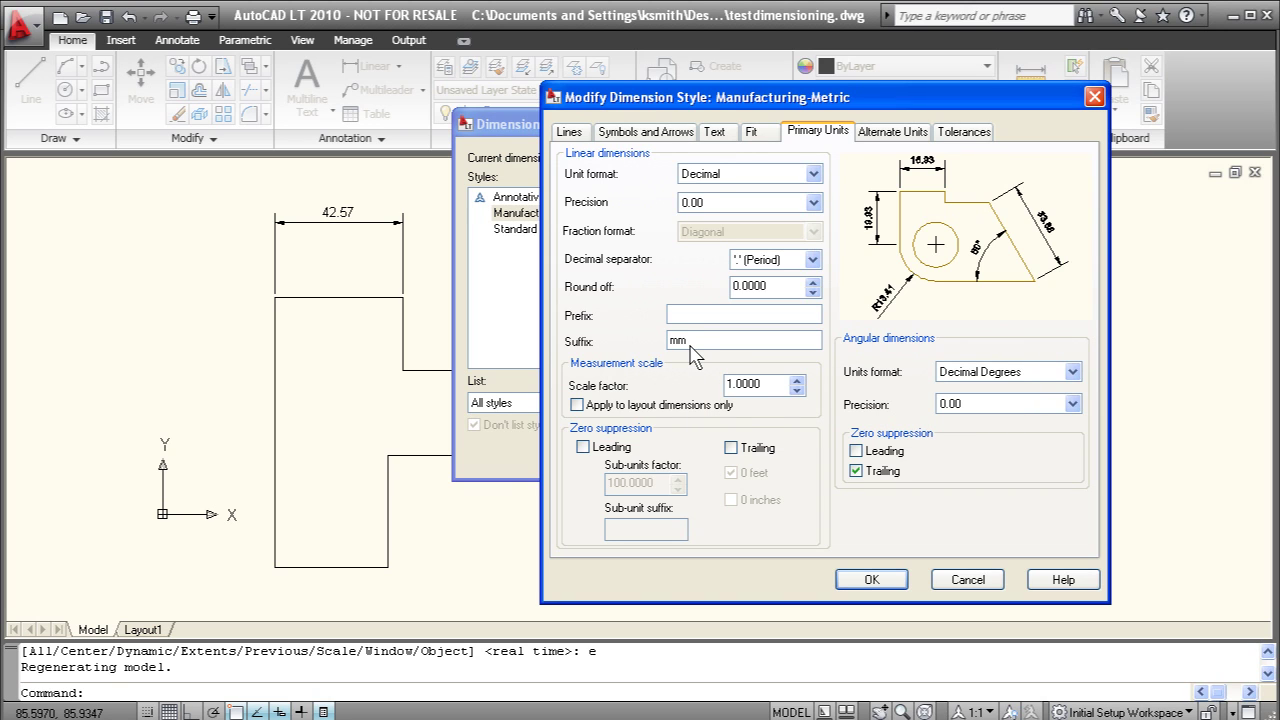
{"action": "type", "text": "m"}
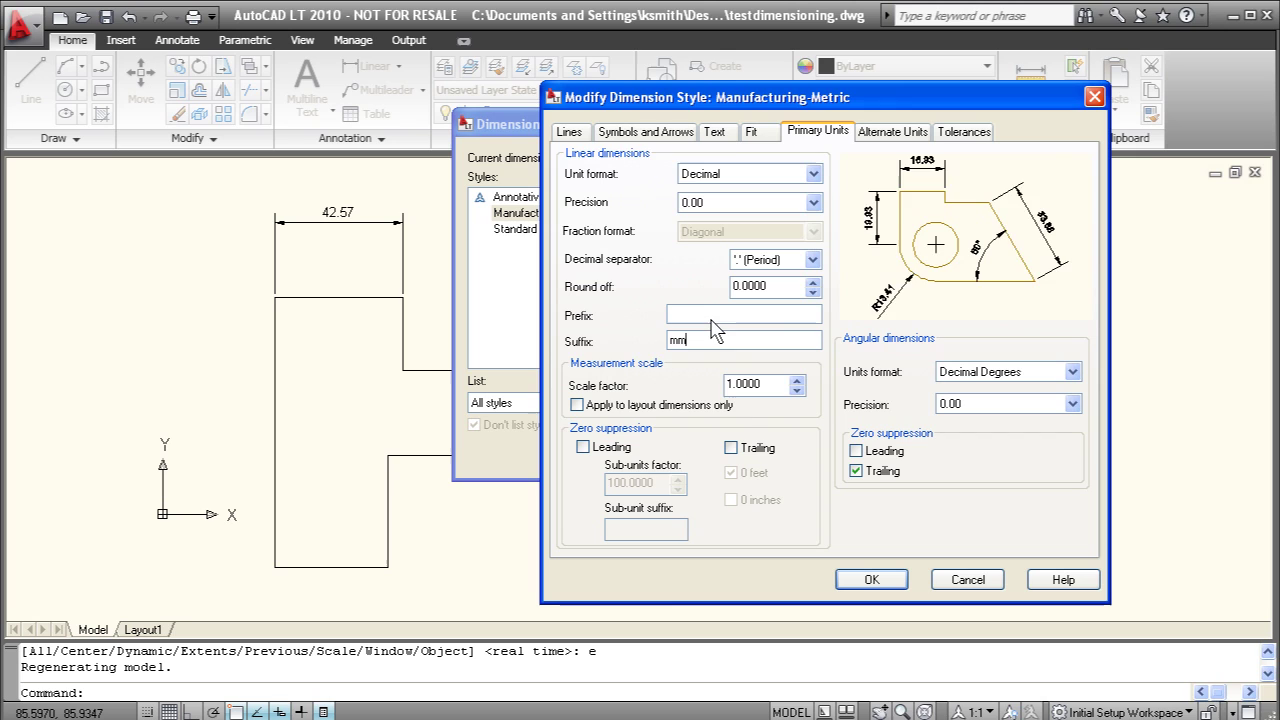
{"action": "left_click", "coordinate": [773, 313]}
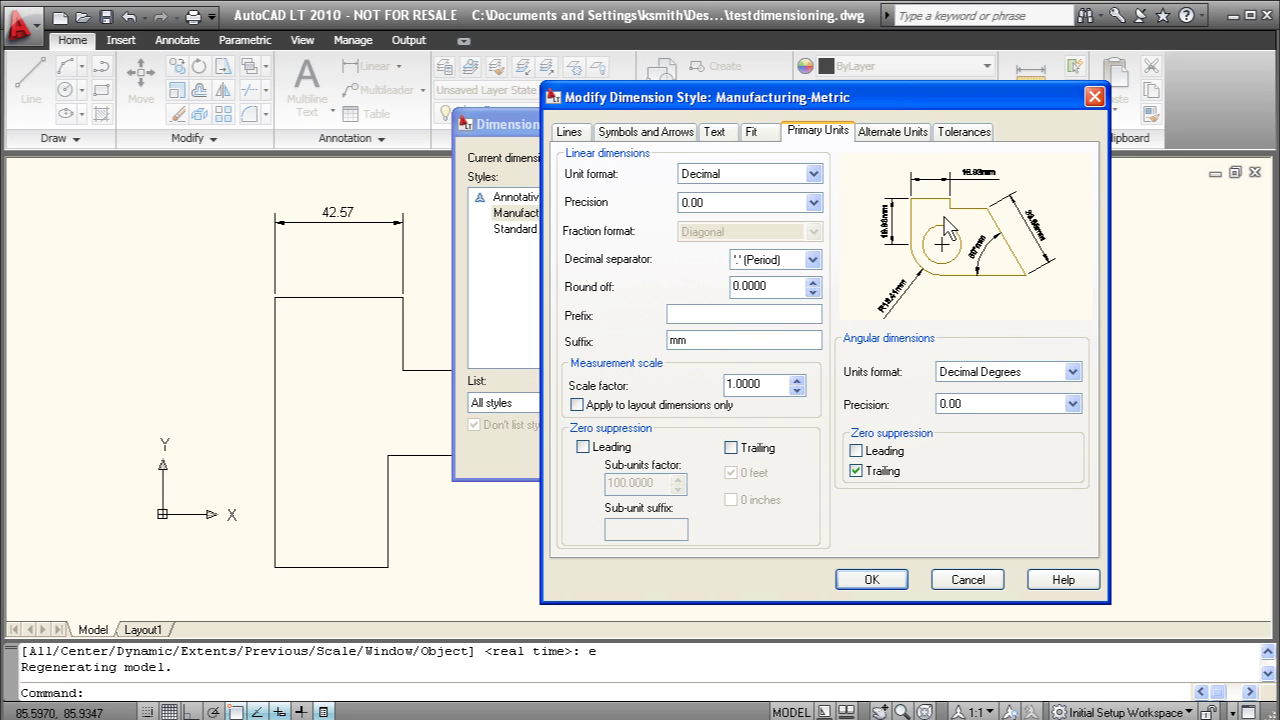
Apply the style changes so the existing dimension now reads 42.57mm.
{"action": "left_click", "coordinate": [871, 582]}
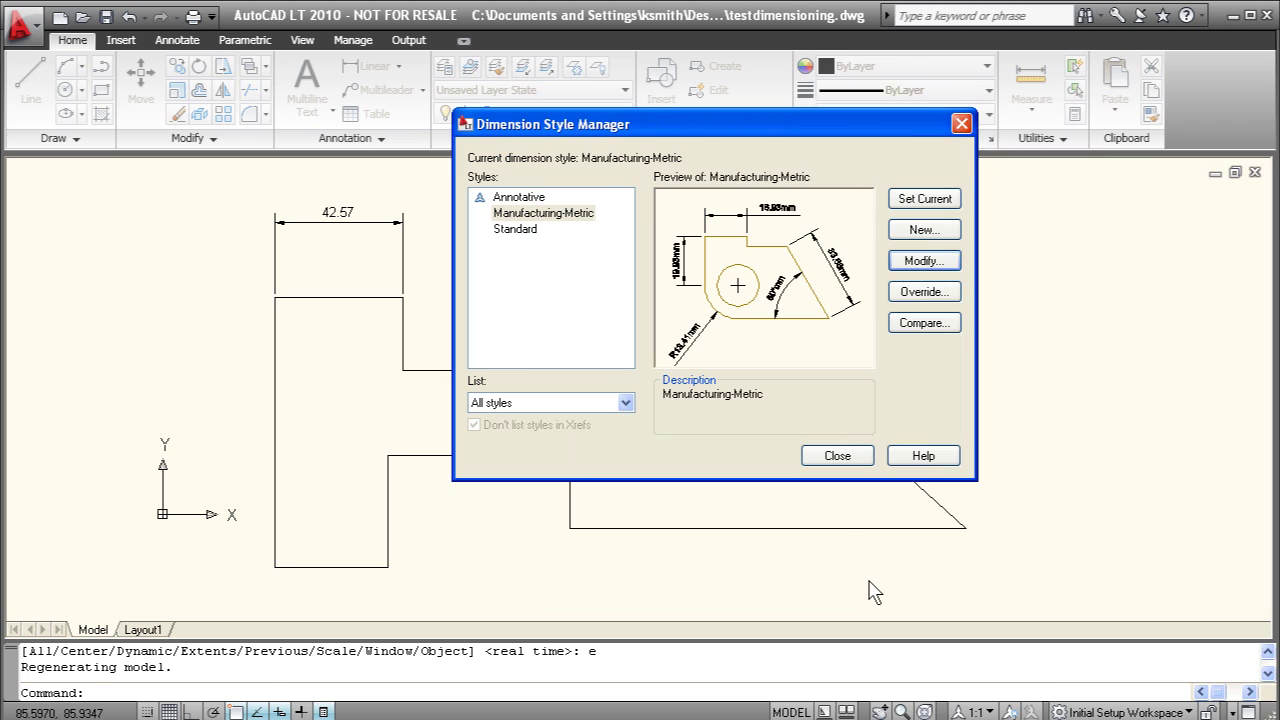
{"action": "left_click", "coordinate": [848, 462]}
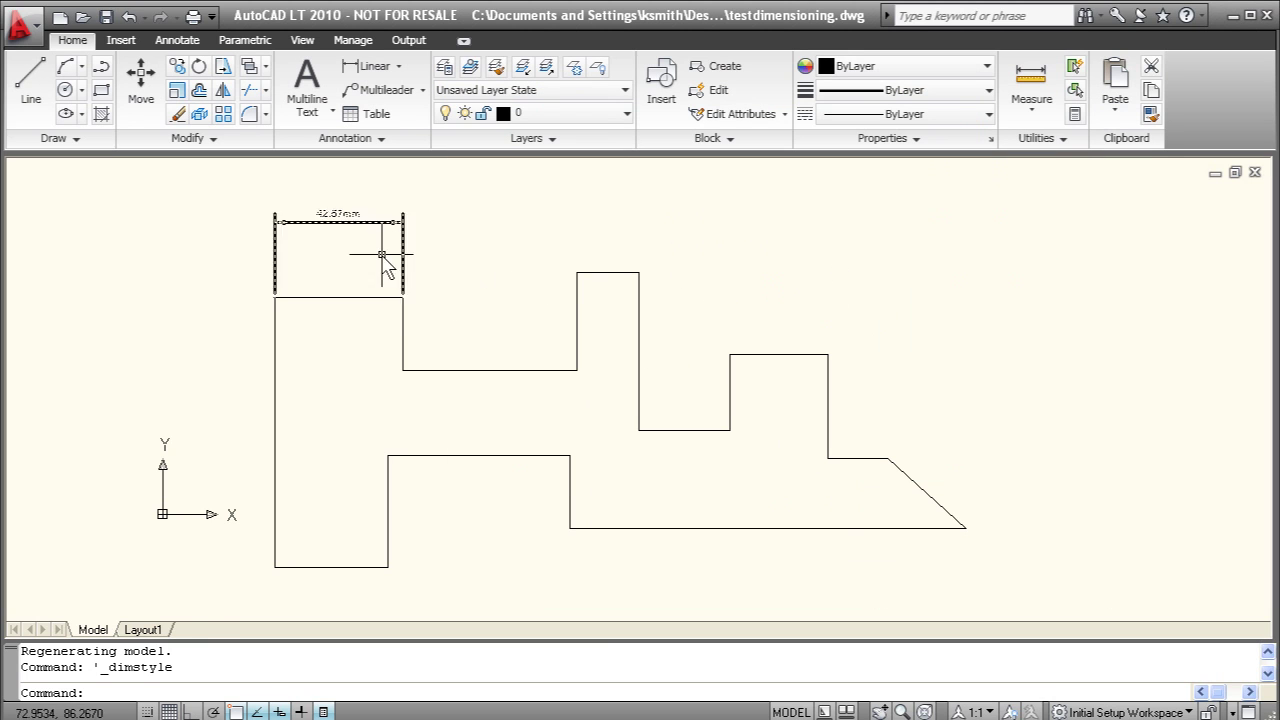
{"action": "scroll", "coordinate": [404, 260], "scroll_direction": "up", "scroll_amount": 5}
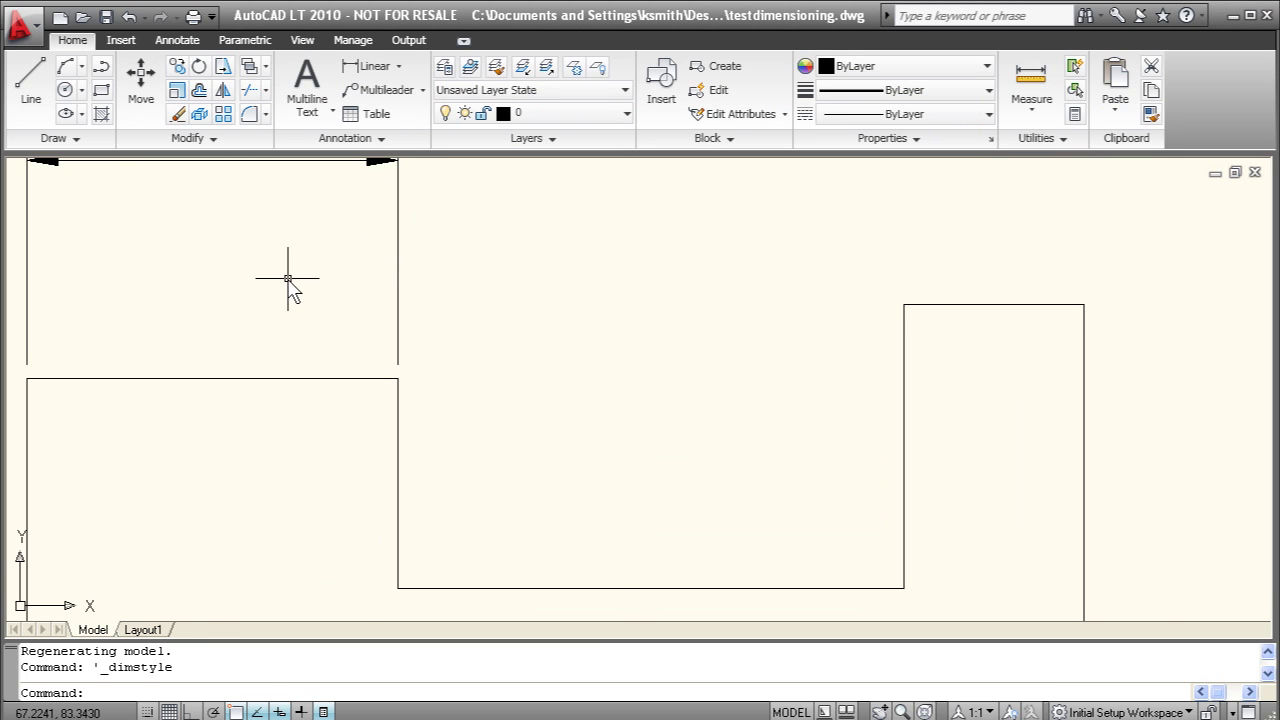
{"action": "scroll", "coordinate": [283, 274], "scroll_direction": "down", "scroll_amount": 2}
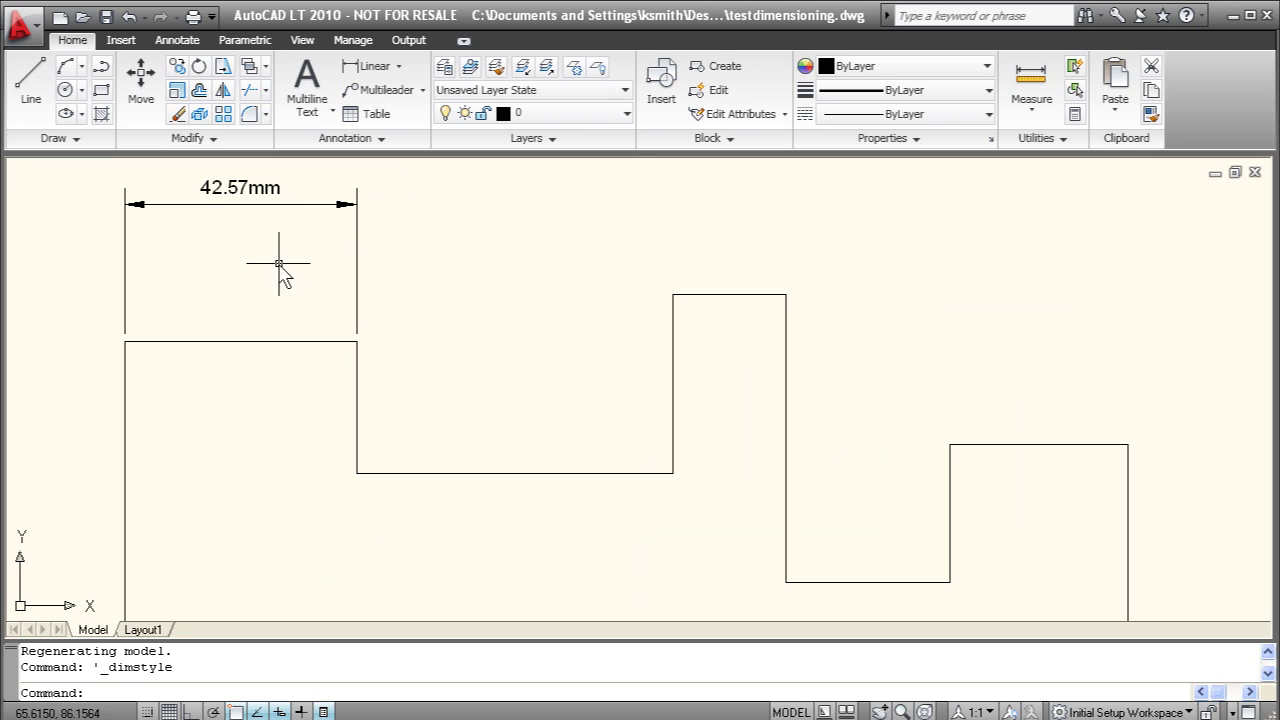
{"action": "left_click", "coordinate": [434, 258]}
{"action": "left_click", "coordinate": [421, 265]}
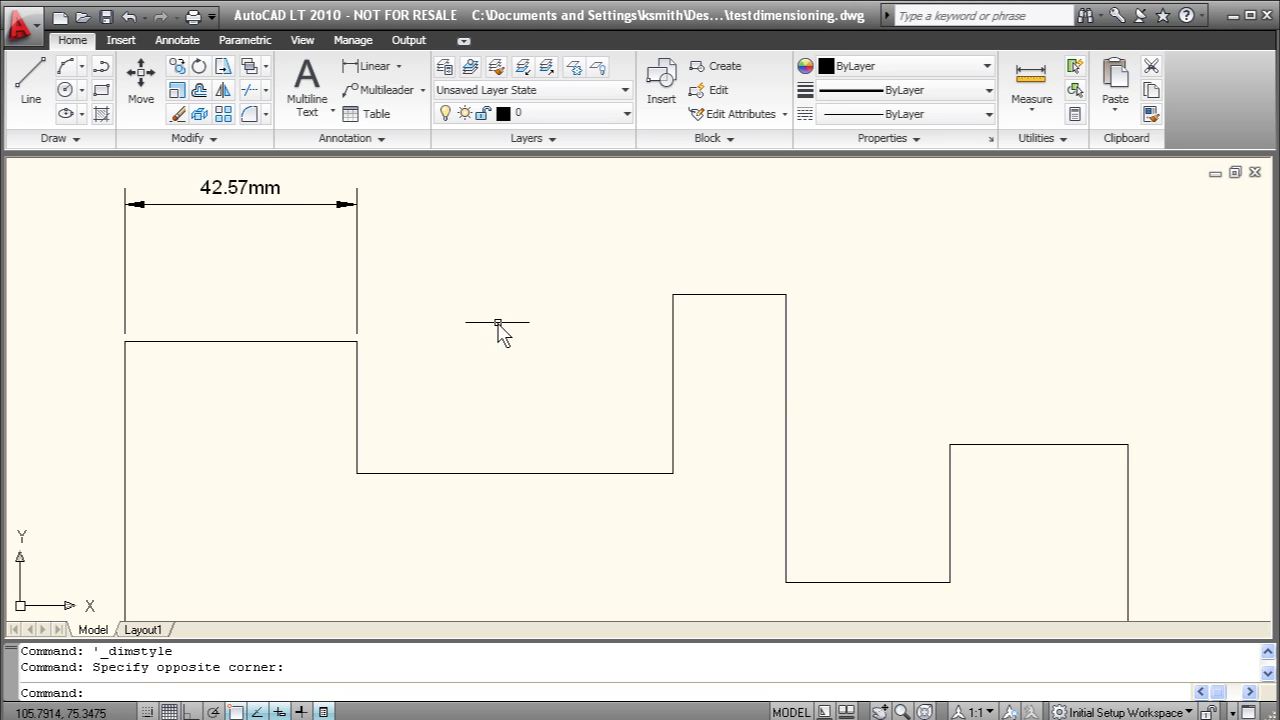
{"action": "scroll", "coordinate": [498, 323], "scroll_direction": "down", "scroll_amount": 2}
{"action": "scroll", "coordinate": [503, 330], "scroll_direction": "up", "scroll_amount": 3}
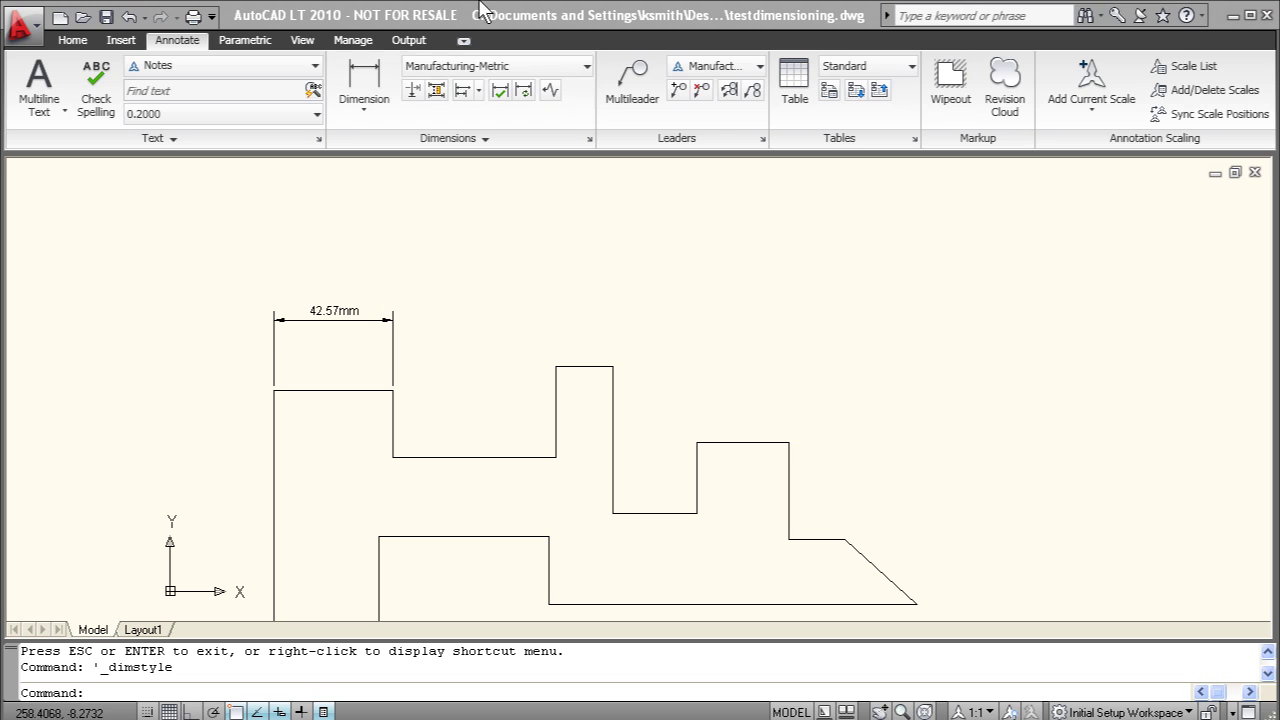
Add baseline dimensions 100.70, 121.36, 151.46, 184.22, 204.29 and 230.26mm from the left edge.
{"action": "left_click", "coordinate": [480, 90]}
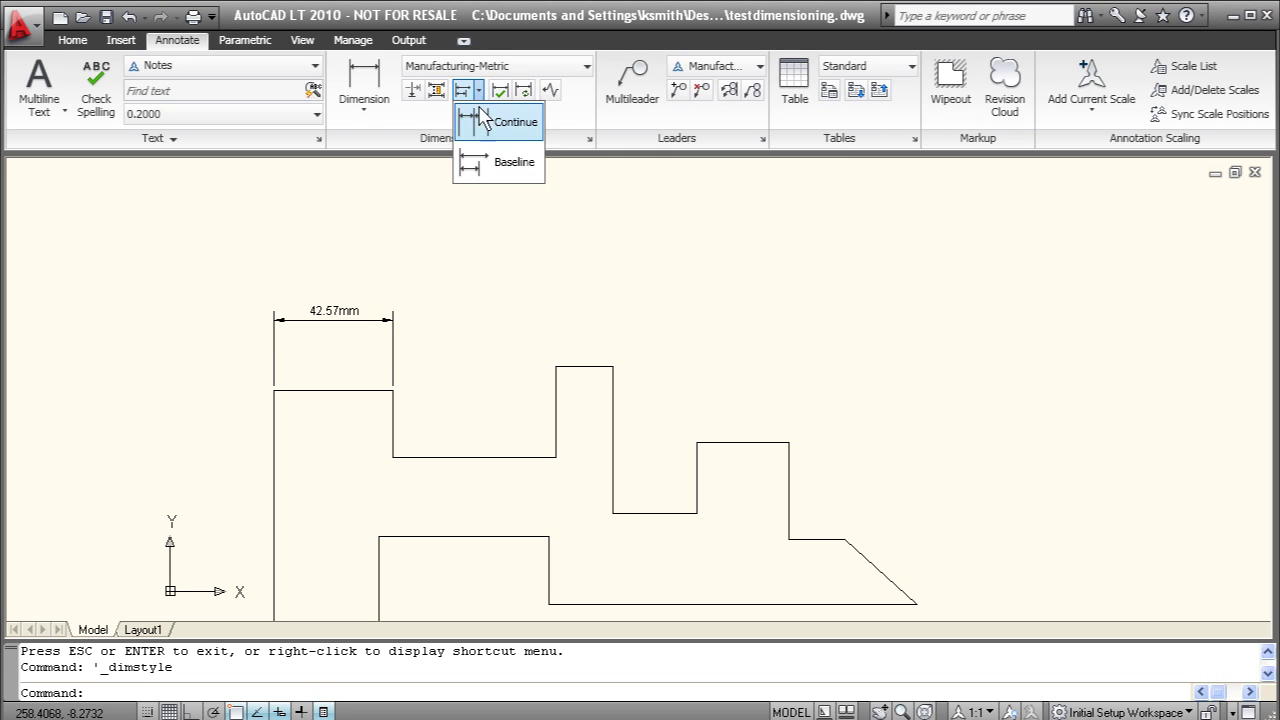
{"action": "left_click", "coordinate": [497, 168]}
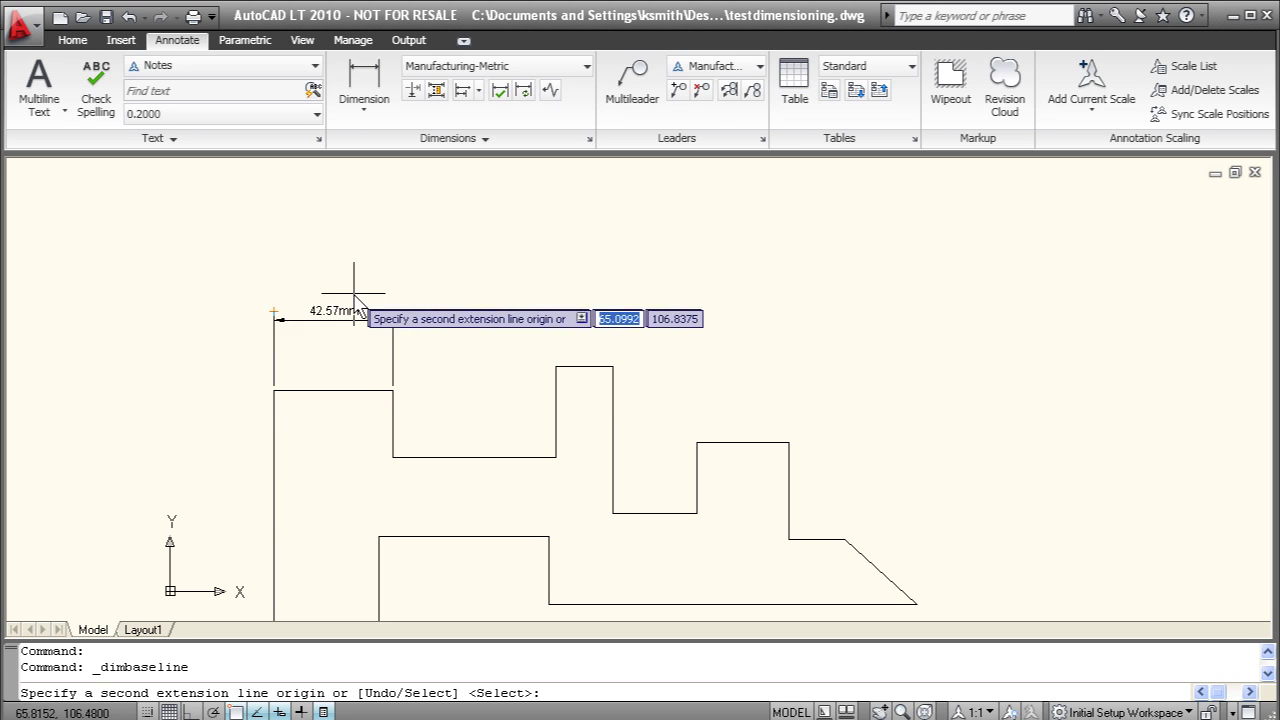
{"action": "left_click", "coordinate": [556, 367]}
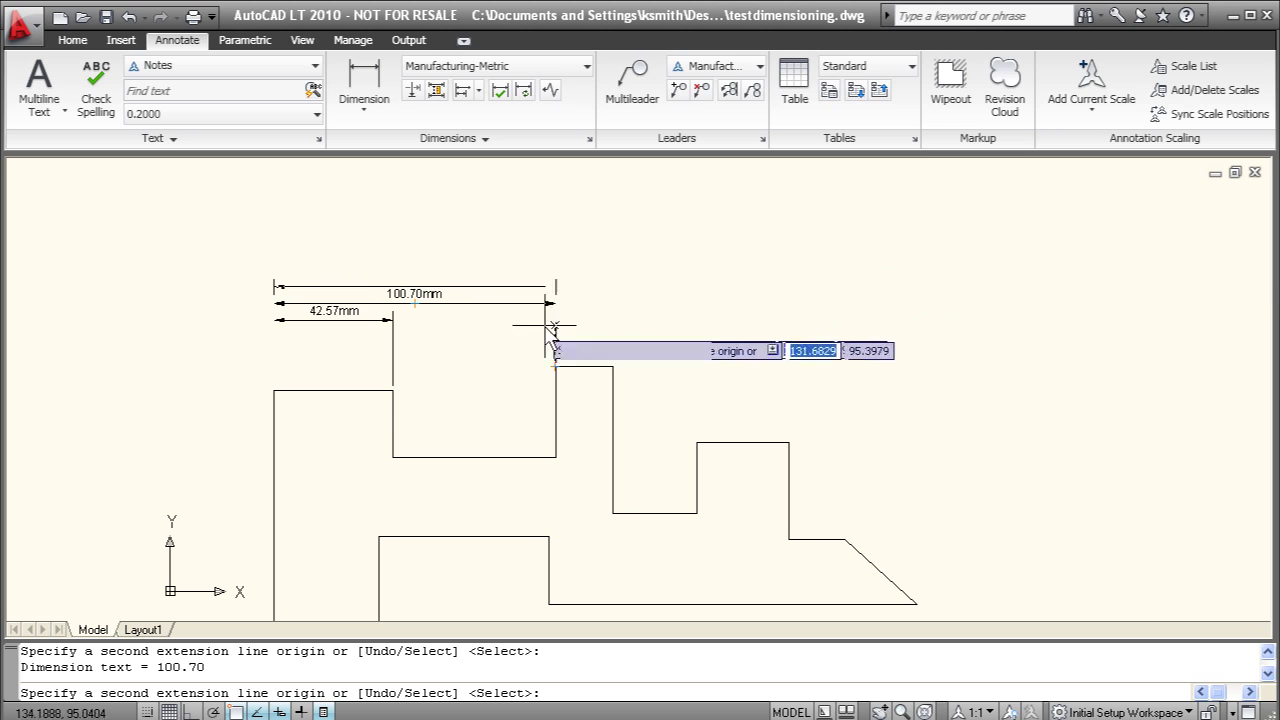
{"action": "left_click", "coordinate": [613, 367]}
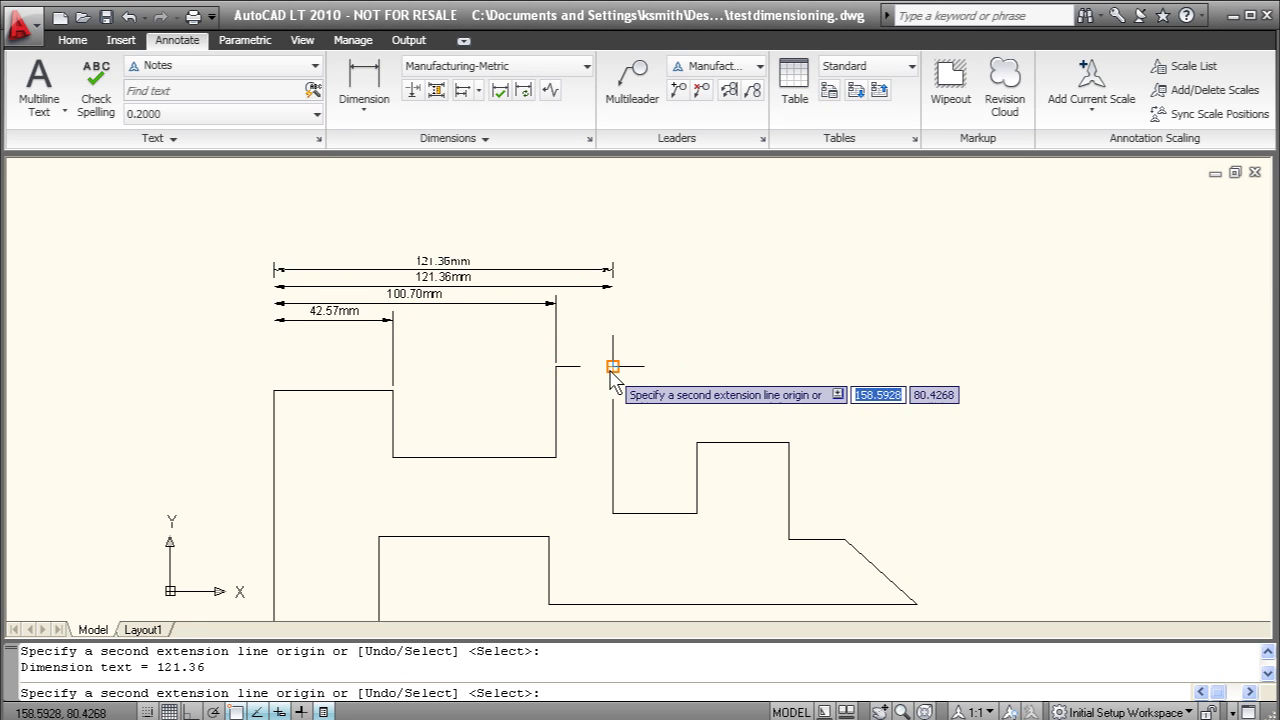
{"action": "left_click", "coordinate": [697, 442]}
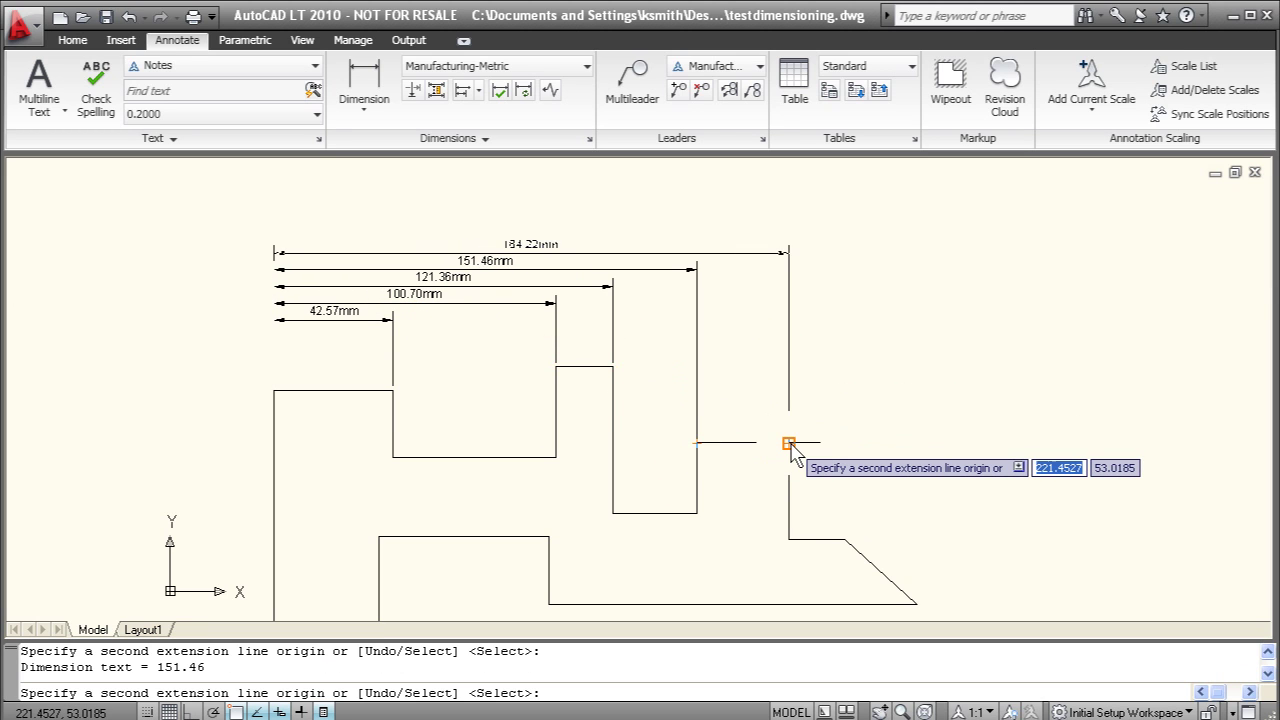
{"action": "left_click", "coordinate": [789, 442]}
{"action": "left_click", "coordinate": [845, 539]}
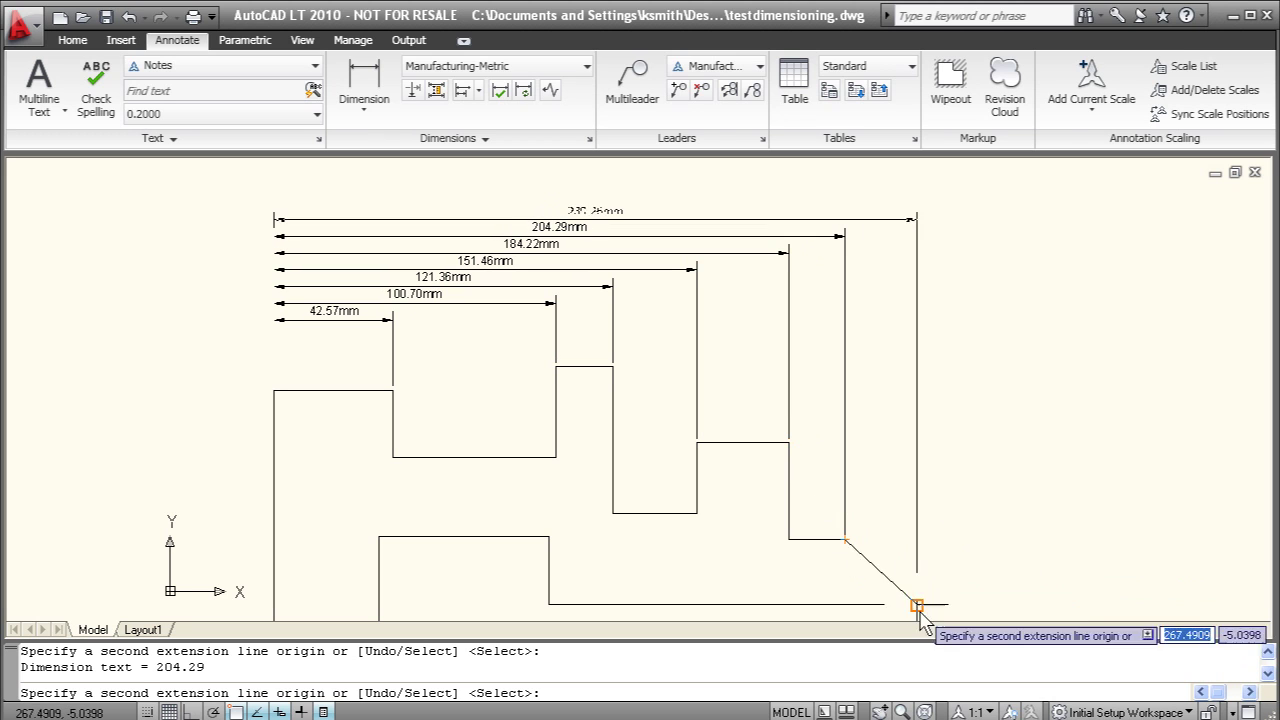
{"action": "left_click", "coordinate": [916, 605]}
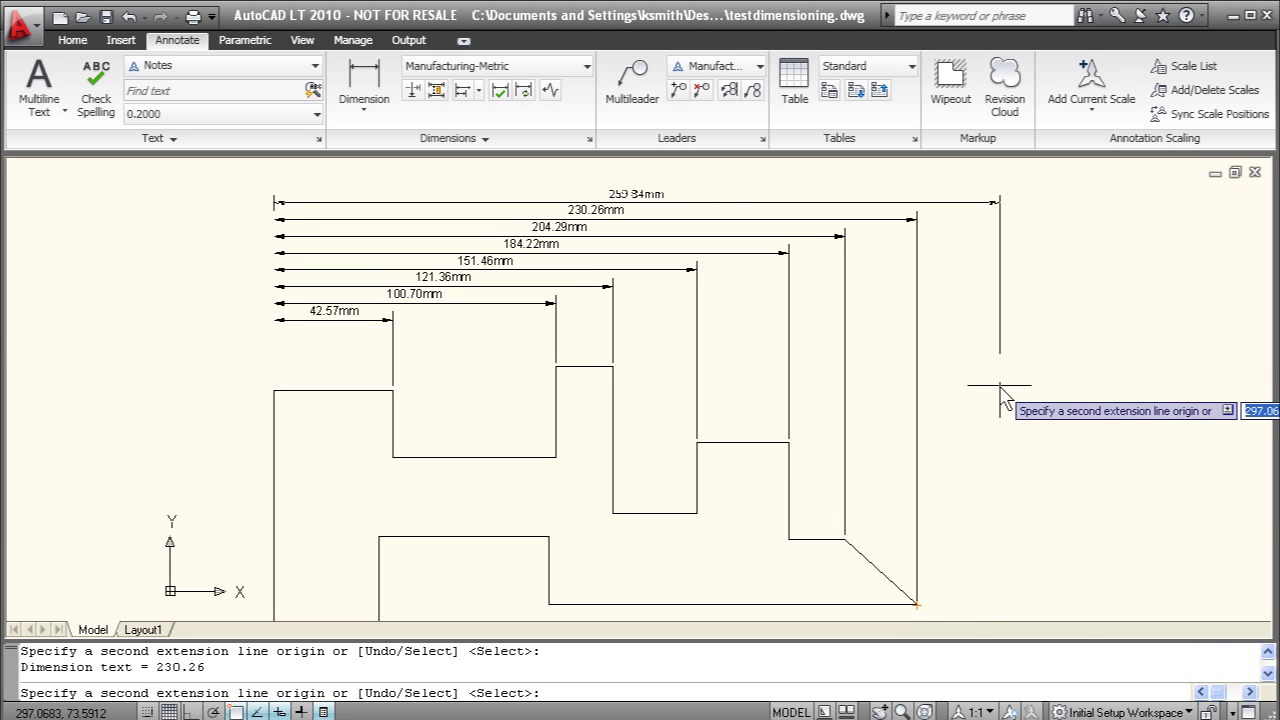
{"action": "key", "text": "Return"}
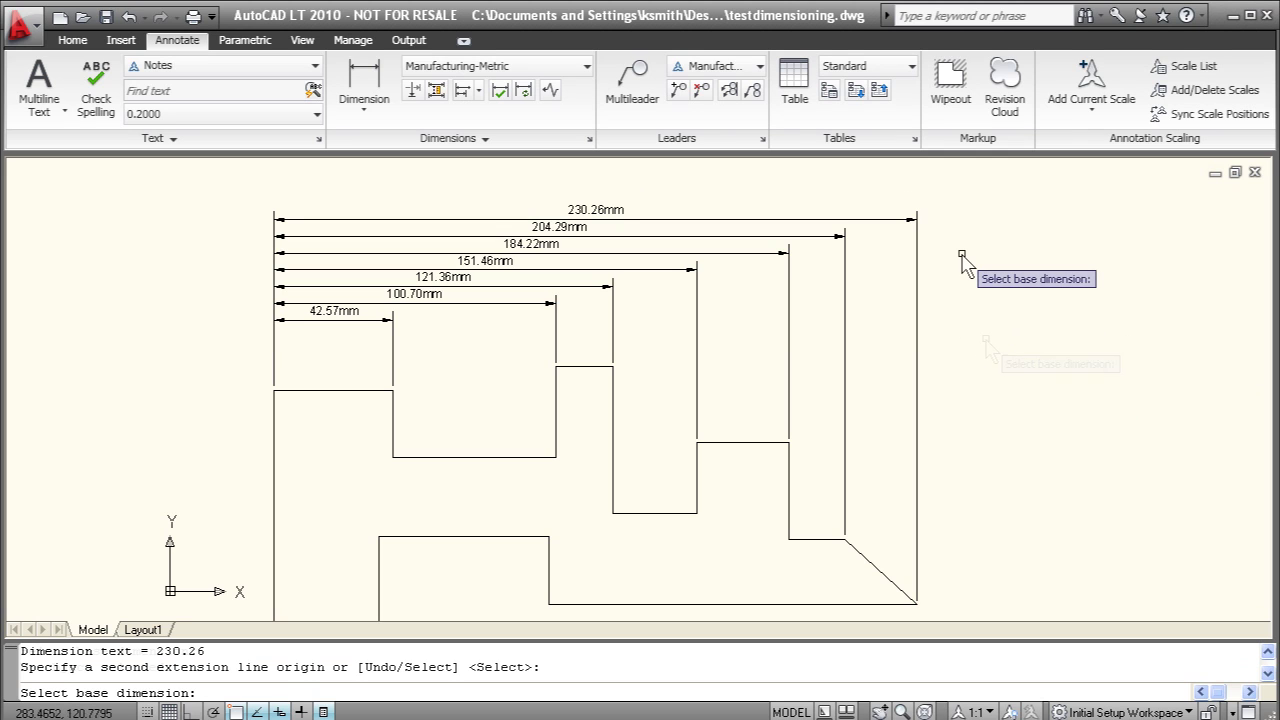
Delete the six baseline dimensions using a crossing selection.
{"action": "left_click", "coordinate": [961, 297]}
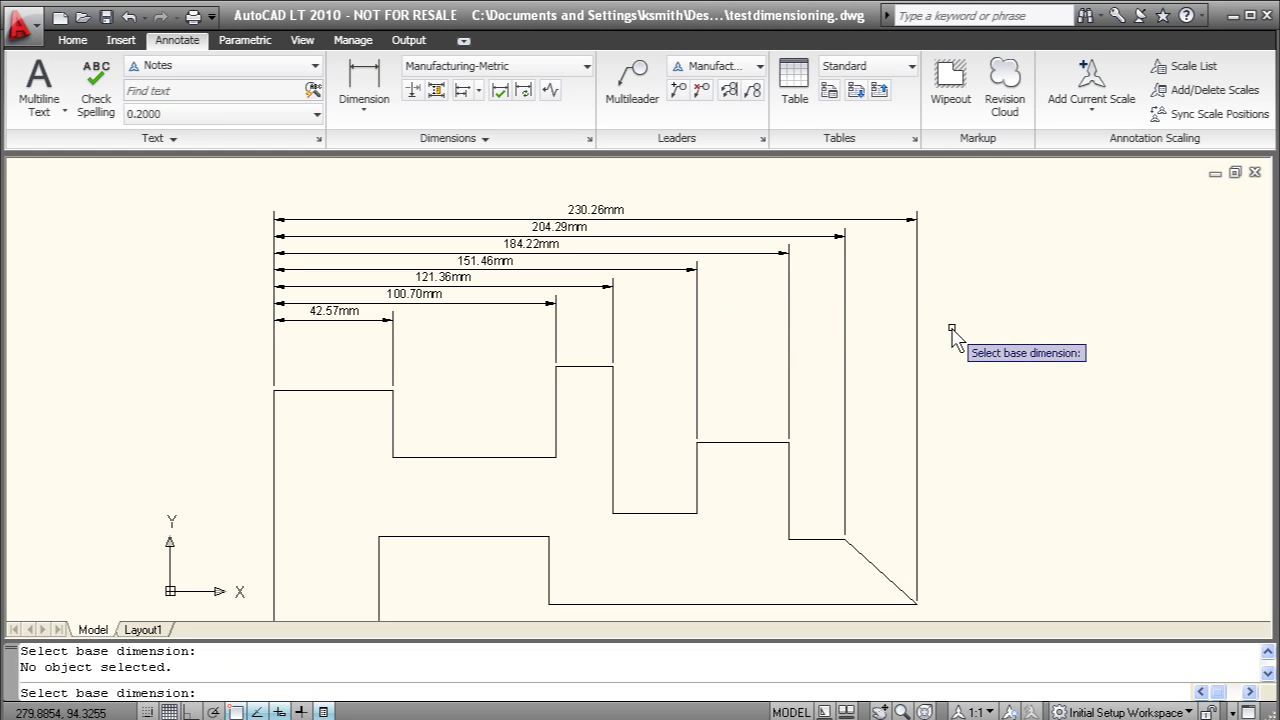
{"action": "left_click", "coordinate": [976, 330]}
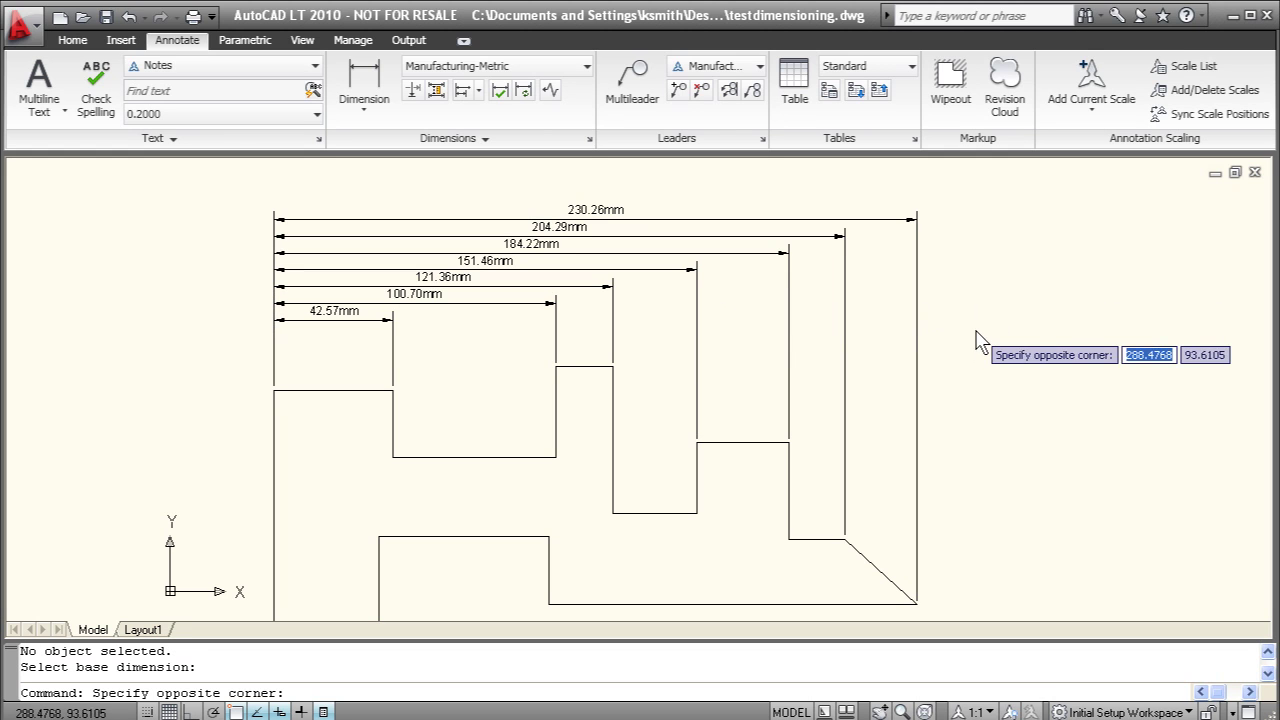
{"action": "left_click", "coordinate": [489, 217]}
{"action": "key", "text": "Delete"}
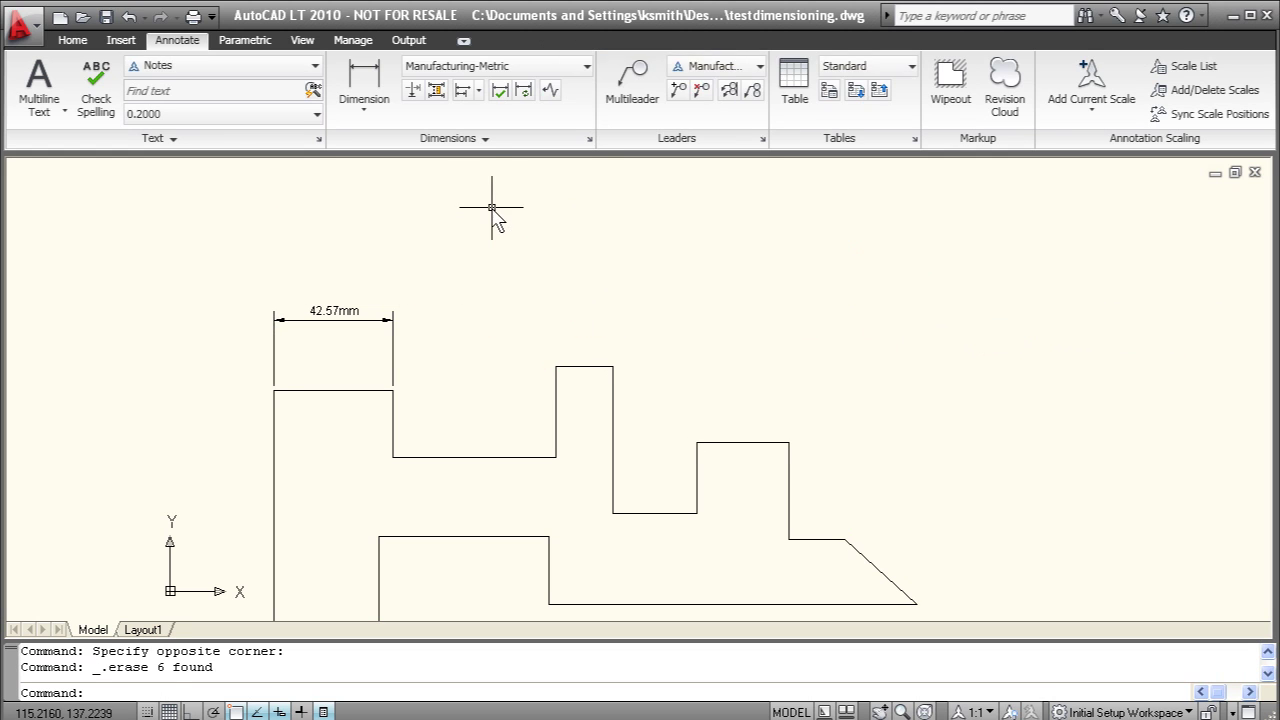
Chain continued dimensions 58.14, 20.66, 30.10, 32.76, 20.07 and 25.97mm after 42.57mm.
{"action": "left_click", "coordinate": [481, 90]}
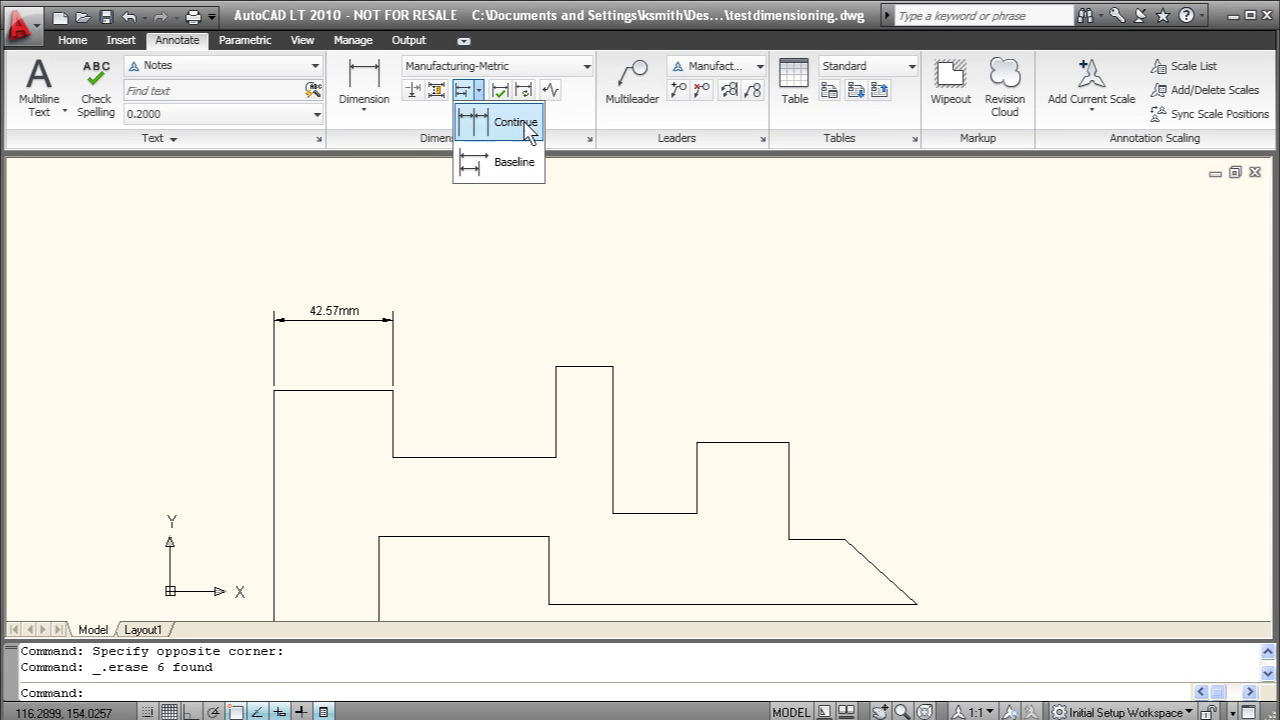
{"action": "left_click", "coordinate": [520, 123]}
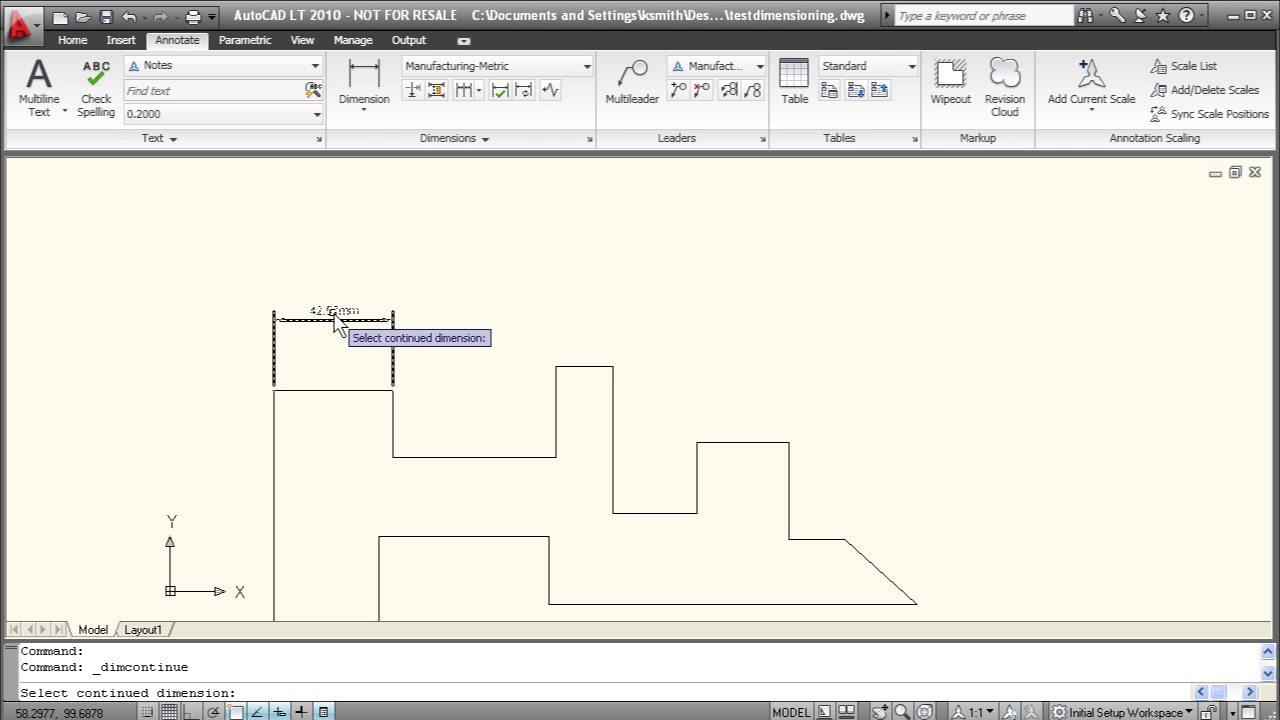
{"action": "left_click", "coordinate": [395, 330]}
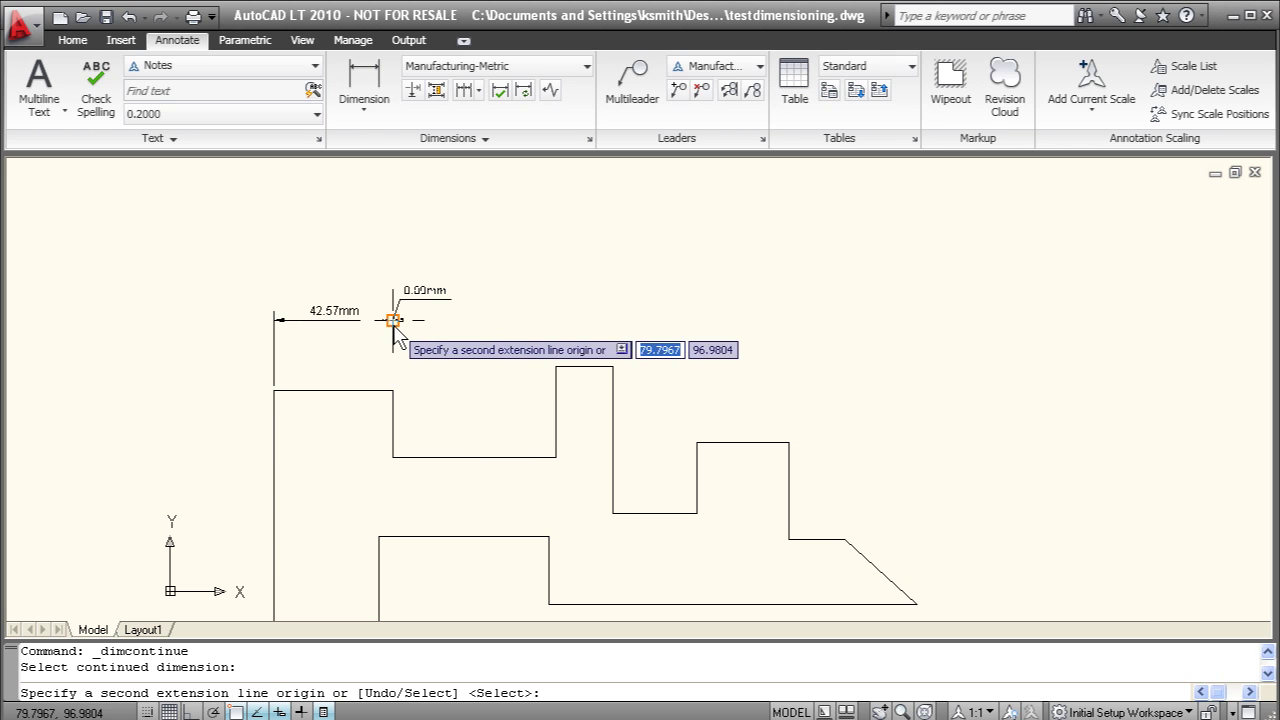
{"action": "left_click", "coordinate": [556, 367]}
{"action": "left_click", "coordinate": [613, 366]}
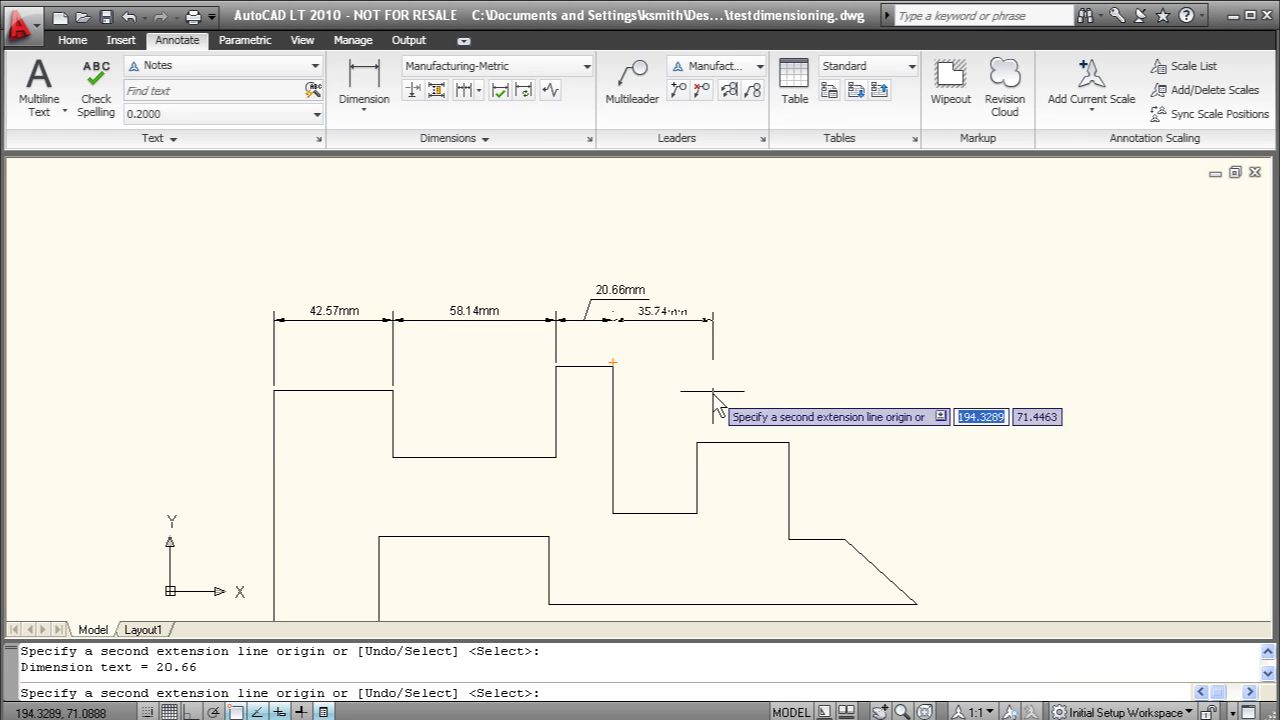
{"action": "left_click", "coordinate": [697, 442]}
{"action": "left_click", "coordinate": [789, 442]}
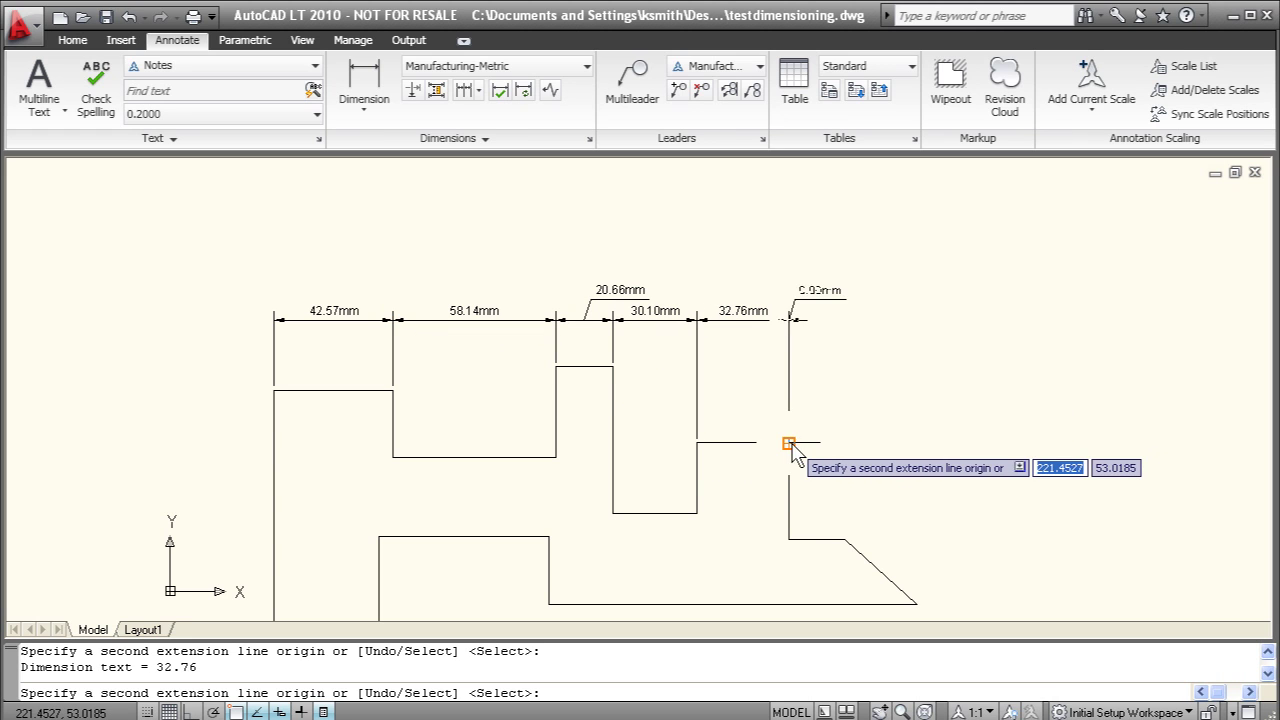
{"action": "left_click", "coordinate": [845, 539]}
{"action": "left_click", "coordinate": [917, 603]}
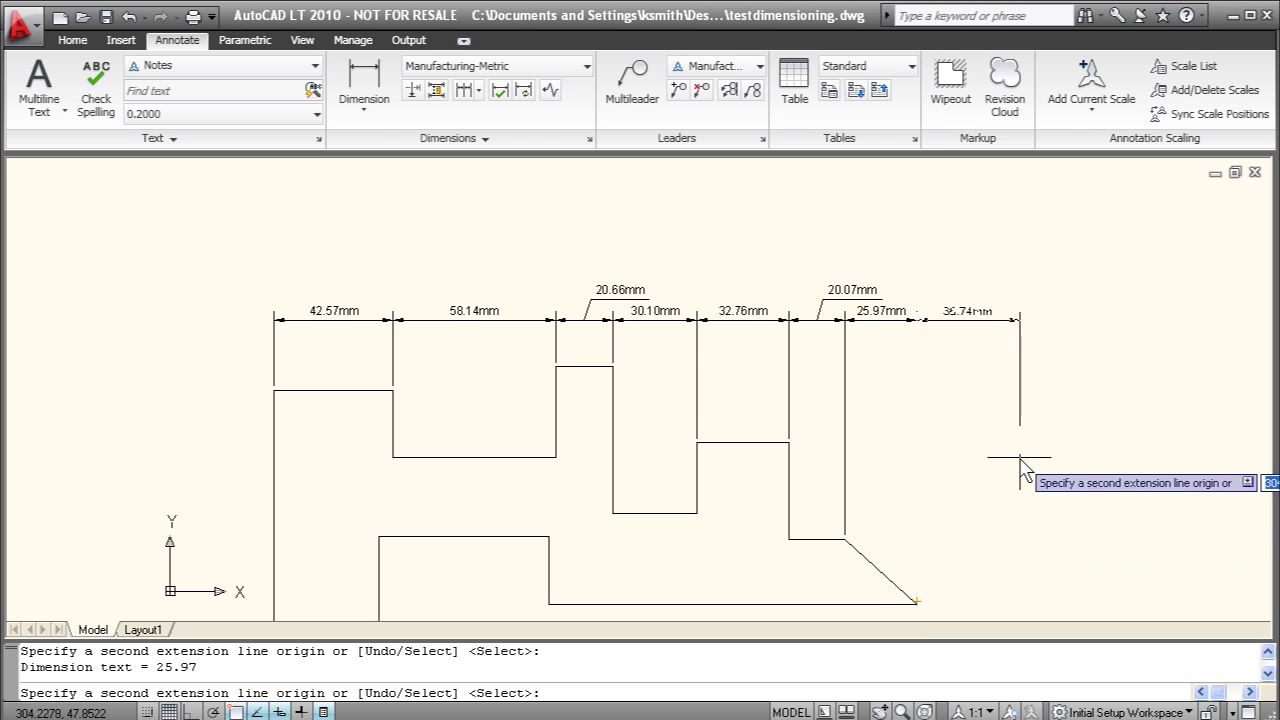
{"action": "key", "text": "Return"}
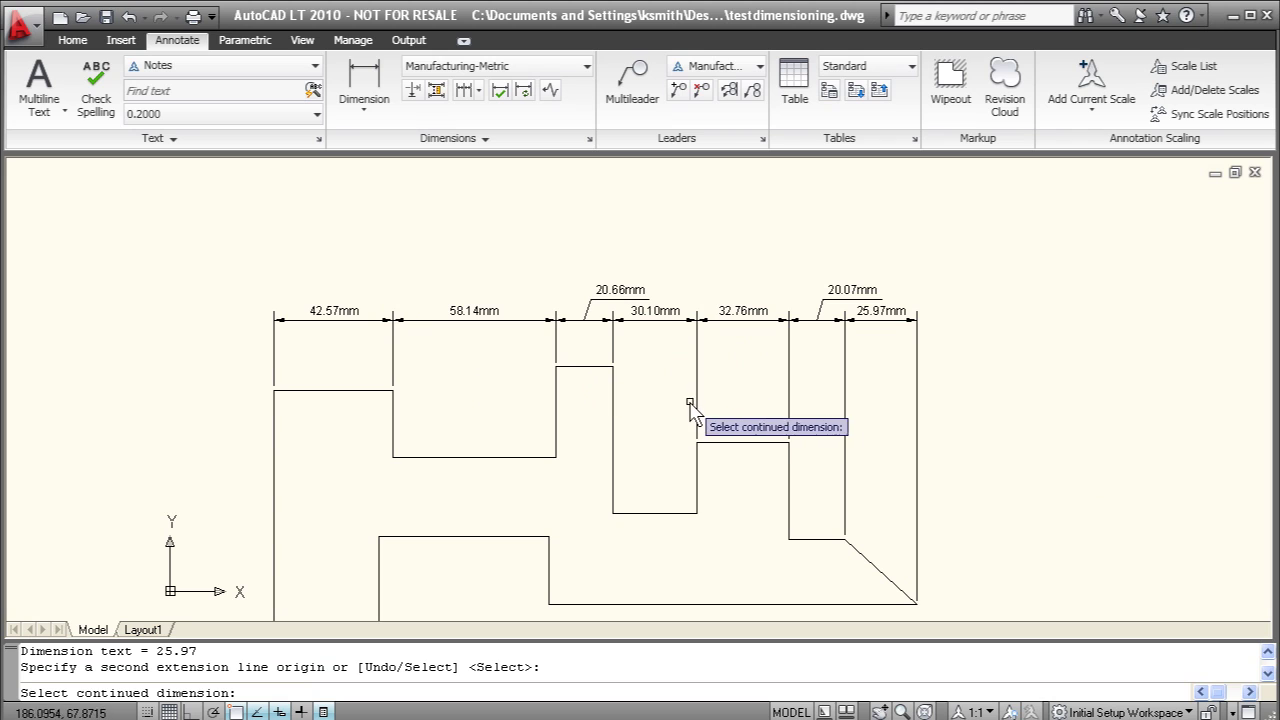
Move the 20.66mm dimension text up above the outline on a leader.
{"action": "key", "text": "Escape"}
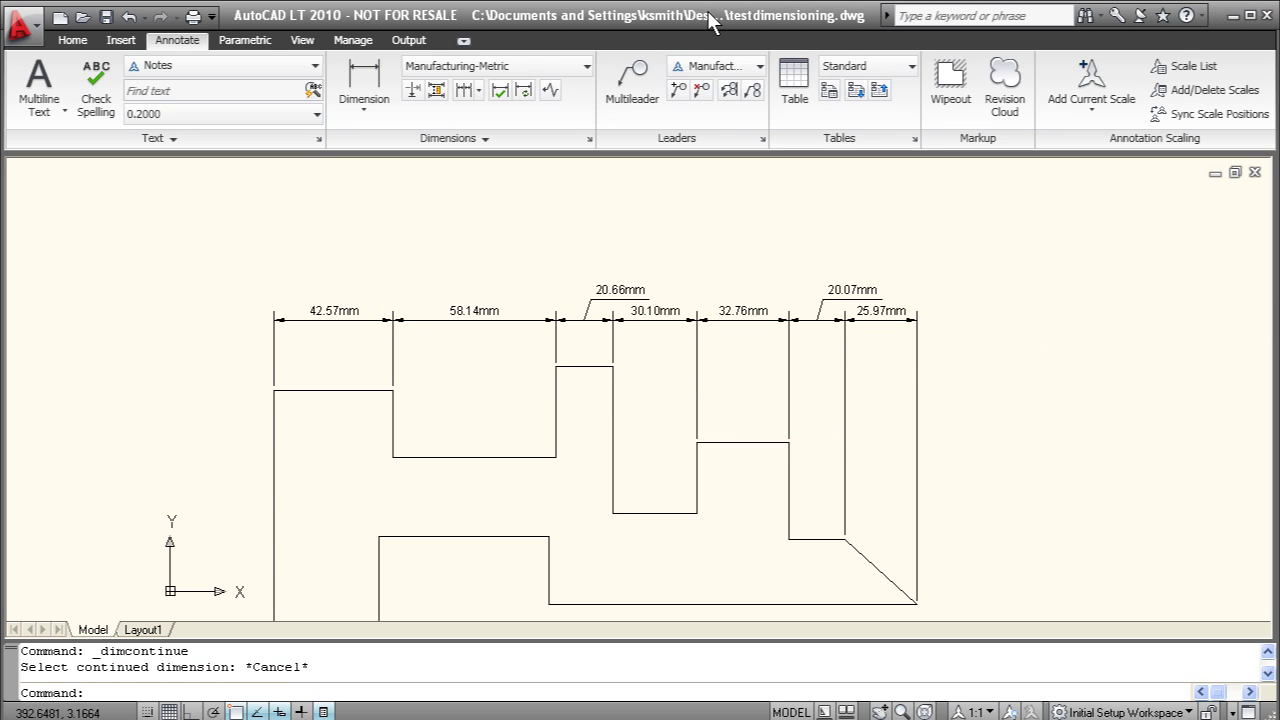
{"action": "left_click", "coordinate": [621, 292]}
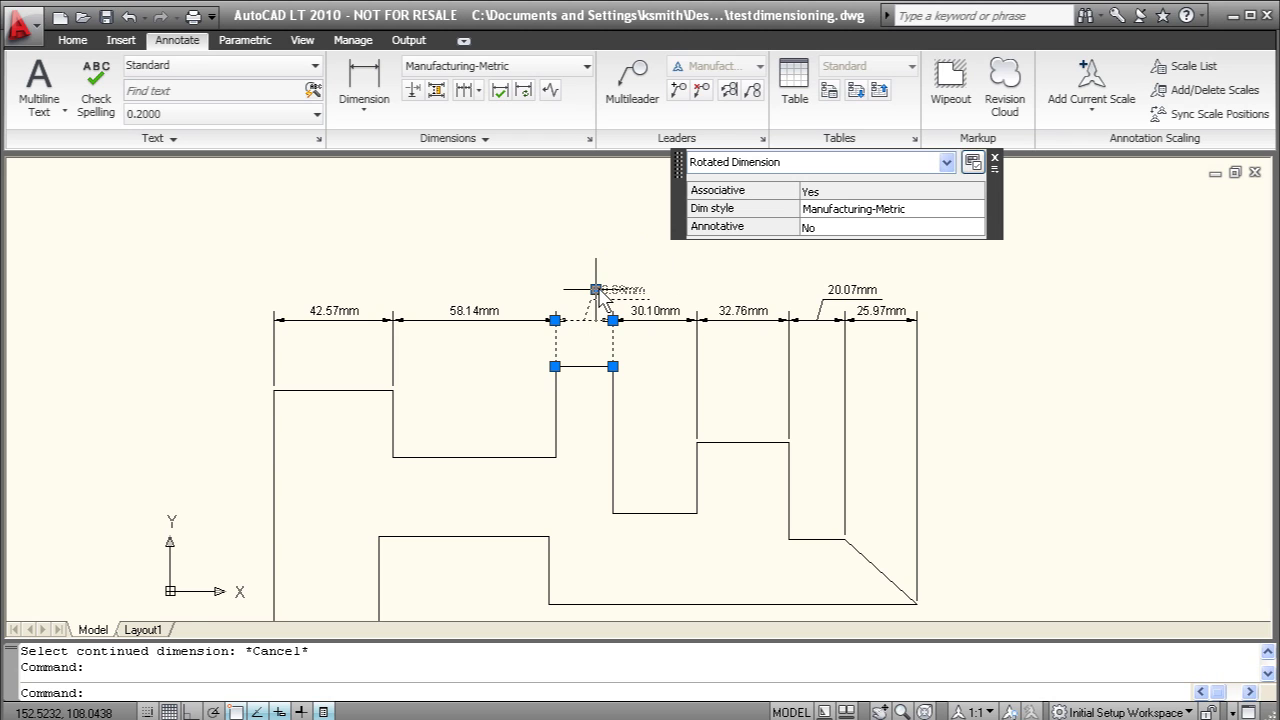
{"action": "left_click", "coordinate": [596, 290]}
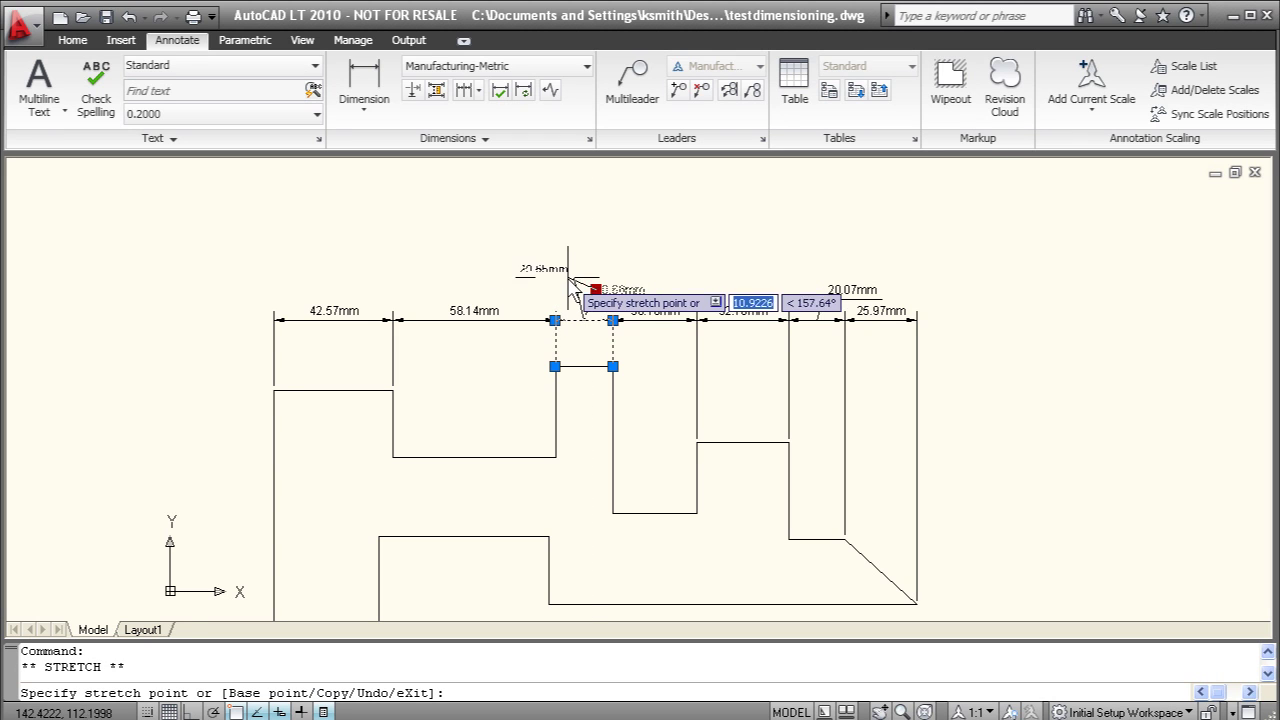
{"action": "left_click", "coordinate": [566, 262]}
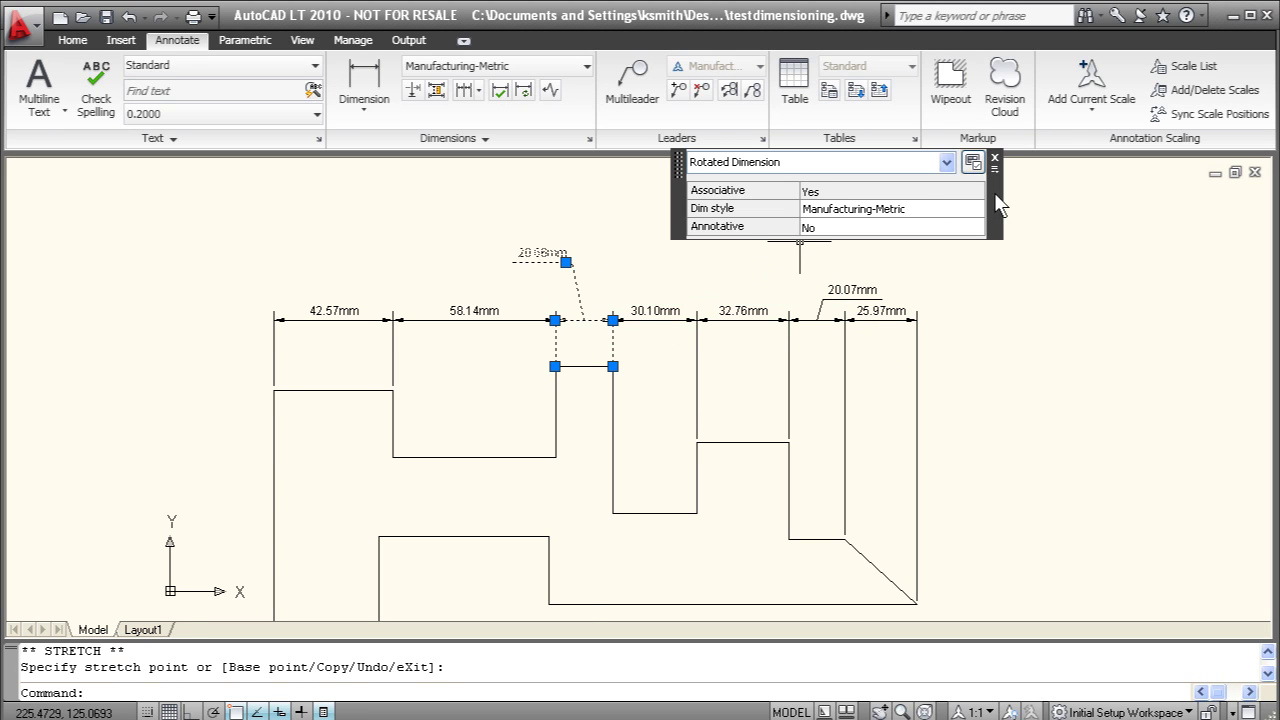
{"action": "left_click", "coordinate": [997, 162]}
Cancel a dco continue attempt and select the 25.97mm dimension for deletion.
{"action": "type", "text": "dco"}
{"action": "key", "text": "Return"}
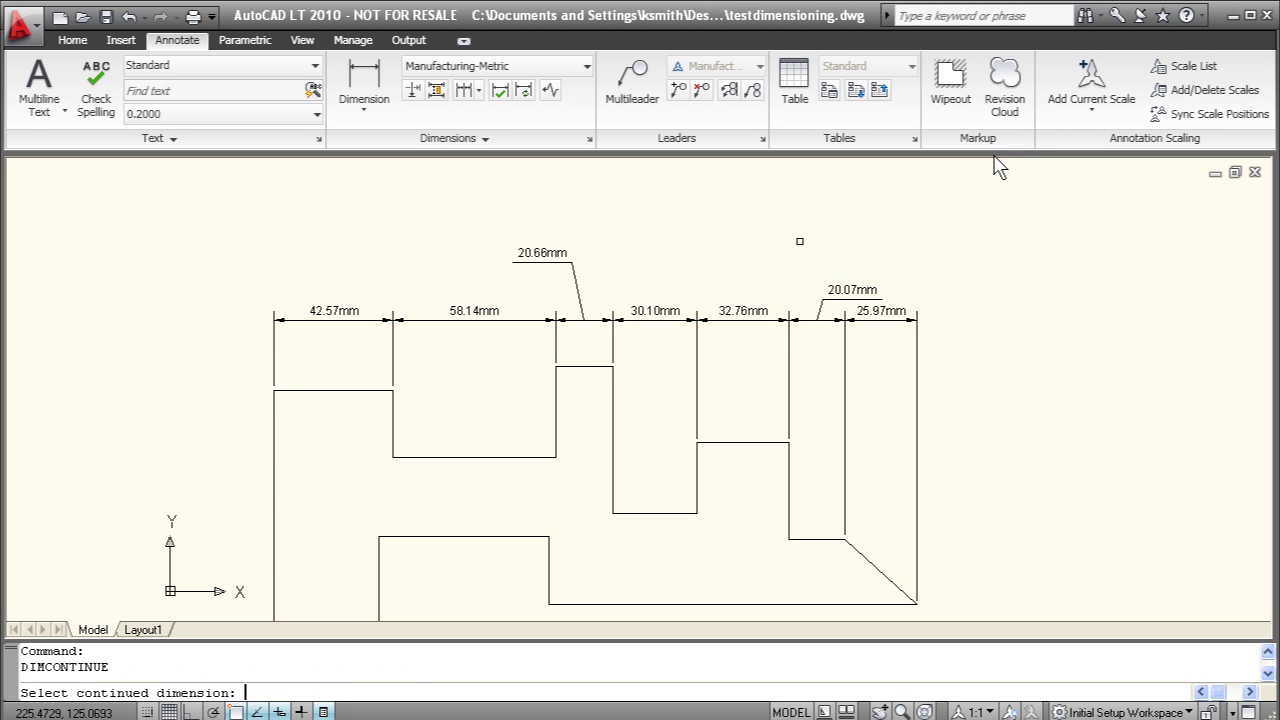
{"action": "left_click", "coordinate": [851, 292]}
{"action": "key", "text": "Escape"}
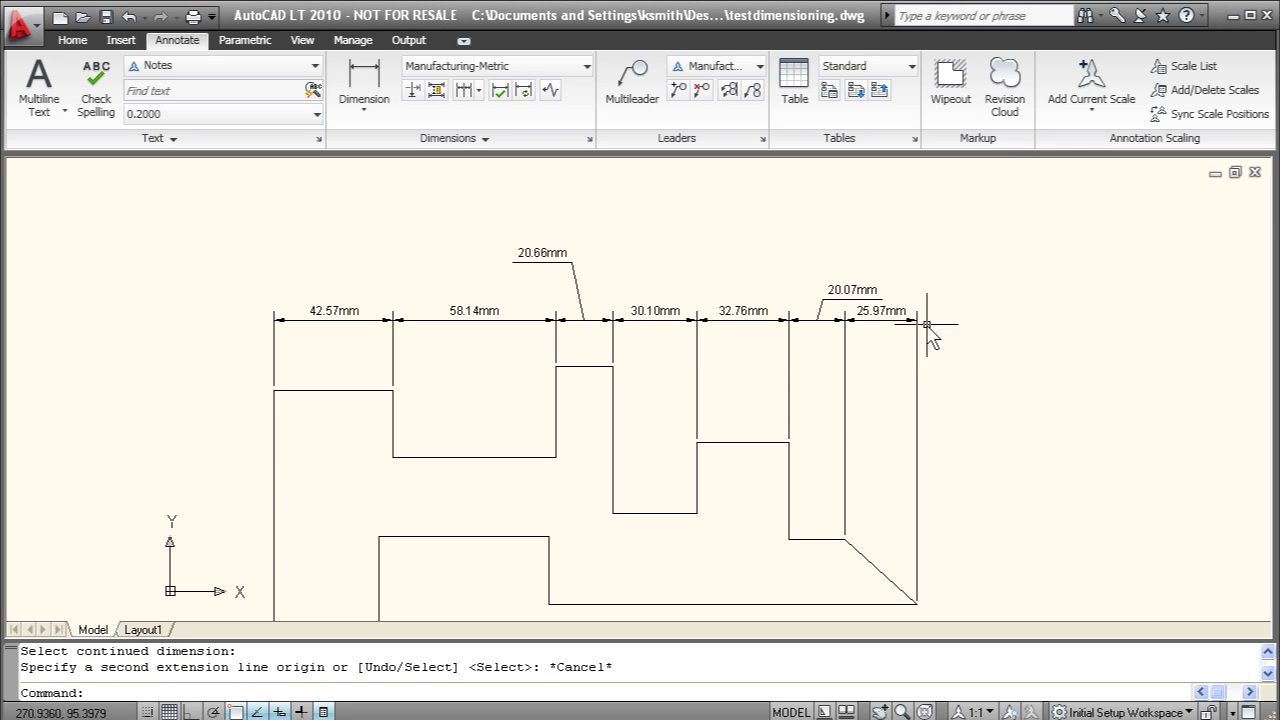
{"action": "left_click", "coordinate": [896, 315]}
Replace the 25.97mm dimension with a 35.08mm aligned dimension along the lower-right slanted edge.
{"action": "key", "text": "Delete"}
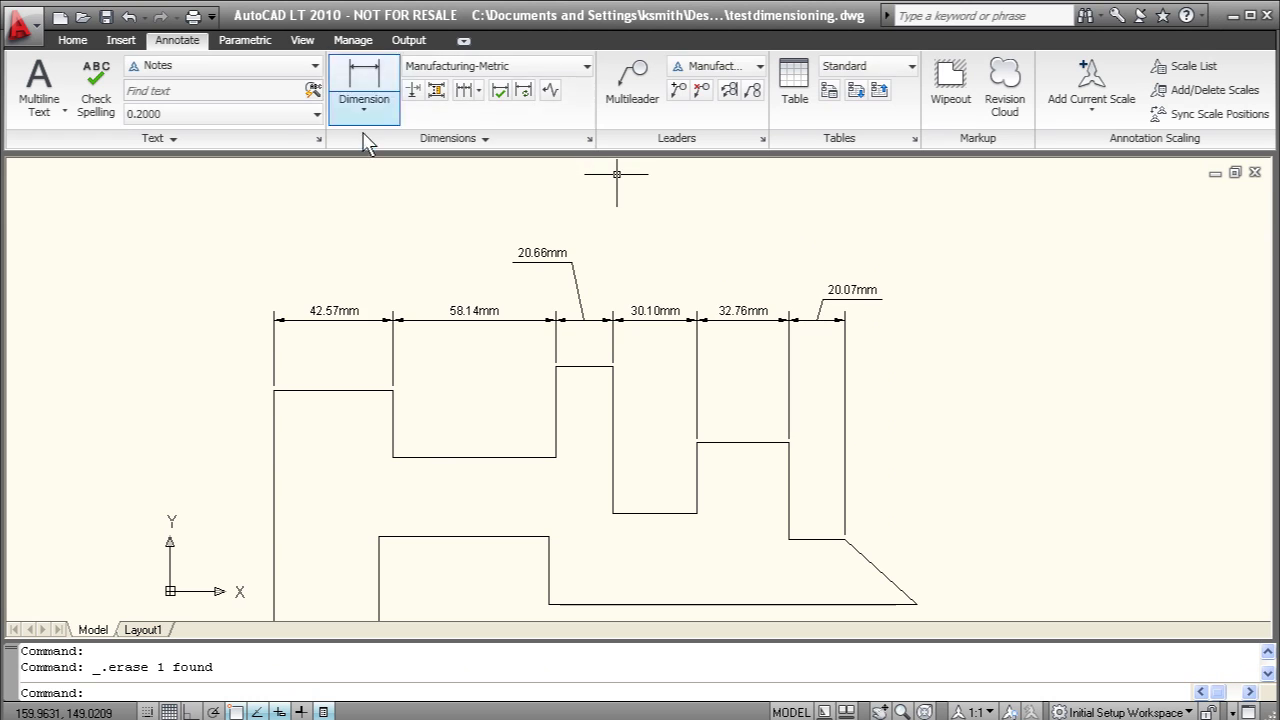
{"action": "left_click", "coordinate": [363, 104]}
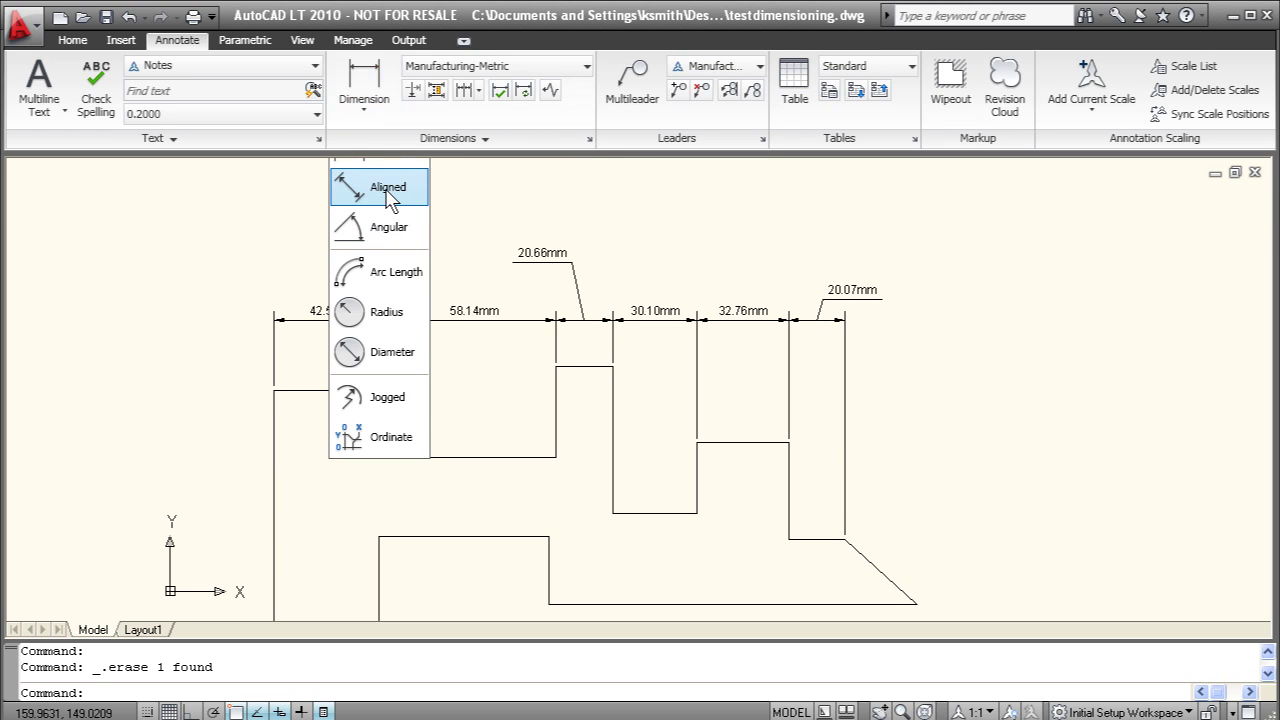
{"action": "left_click", "coordinate": [388, 190]}
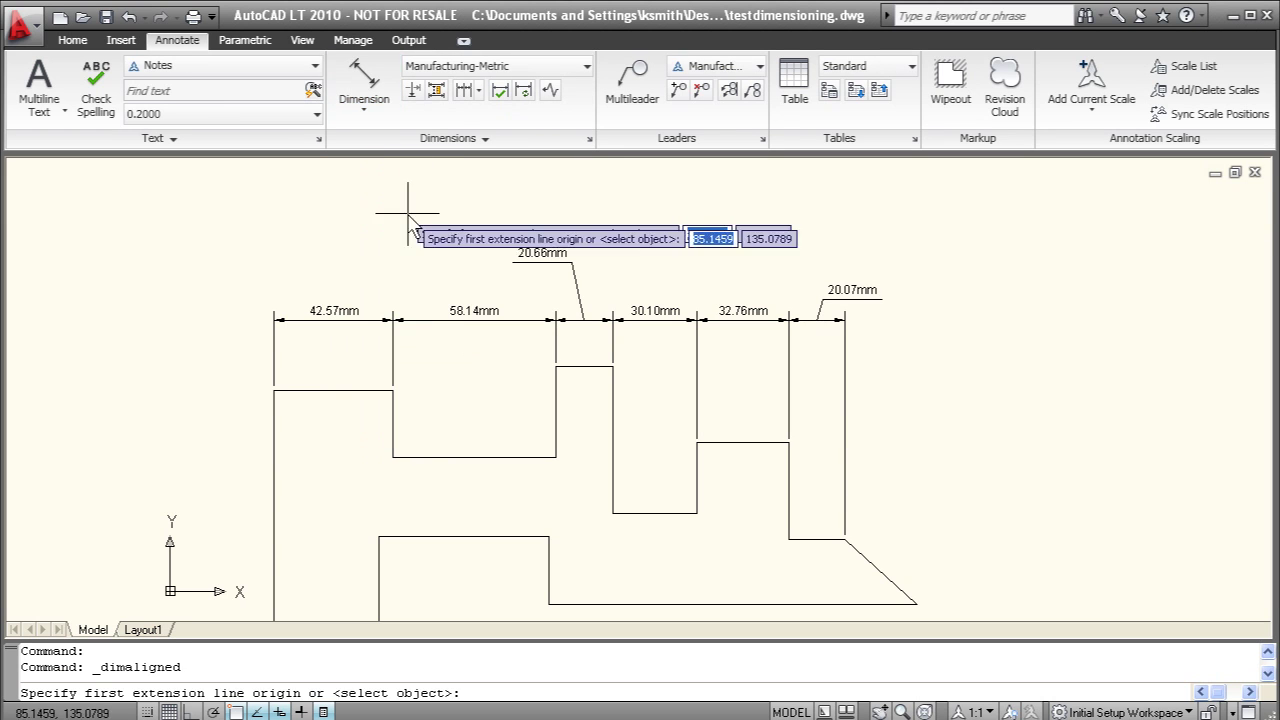
{"action": "left_click", "coordinate": [845, 539]}
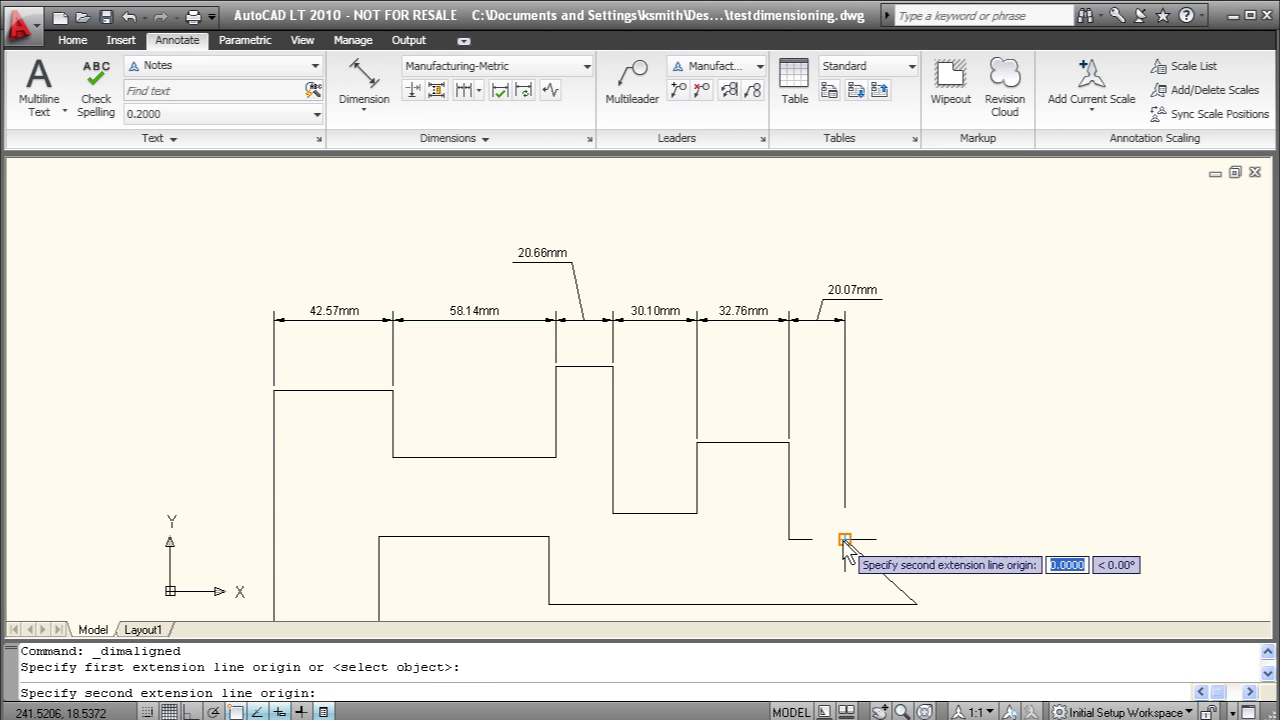
{"action": "left_click", "coordinate": [917, 605]}
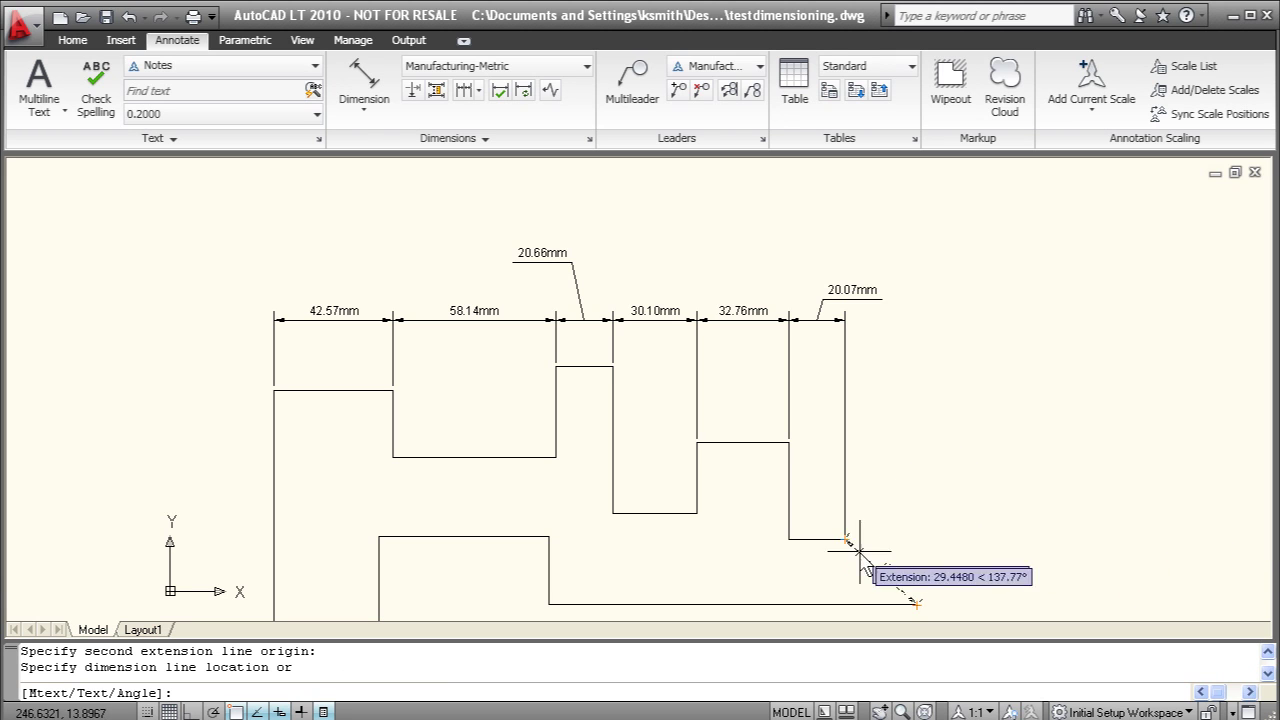
{"action": "left_click", "coordinate": [1001, 518]}
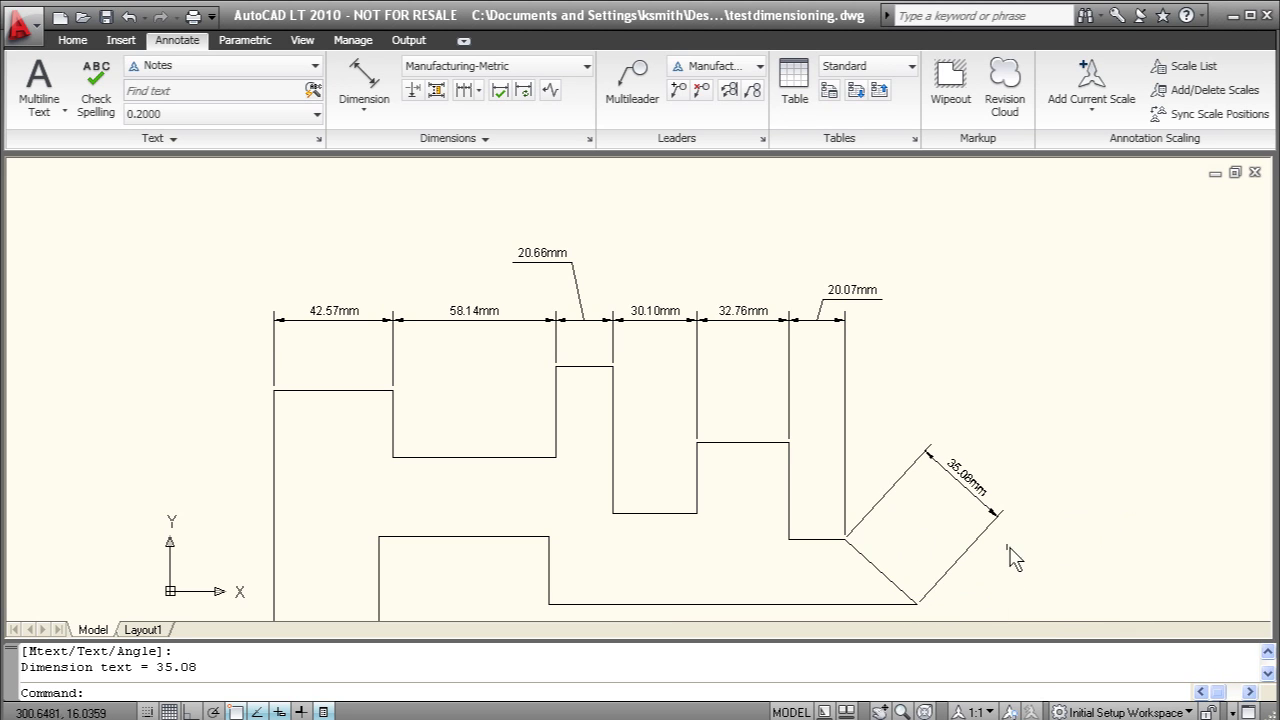
{"action": "left_click", "coordinate": [883, 712]}
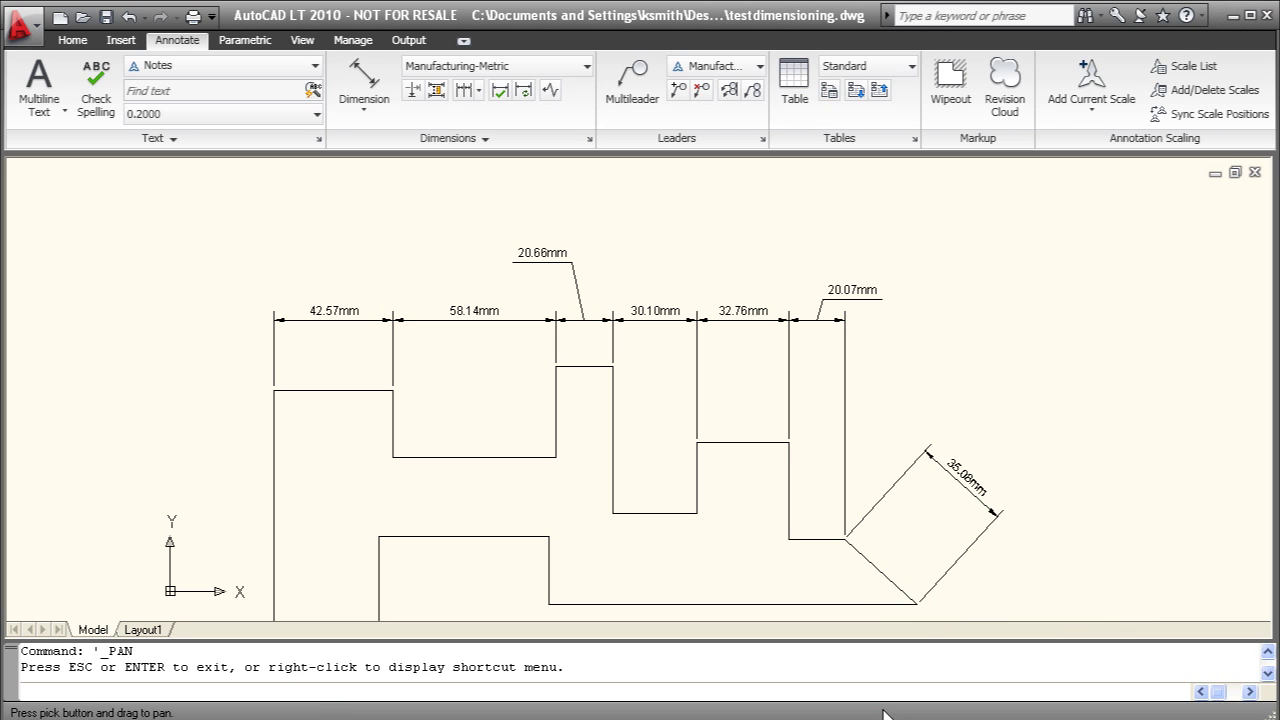
Zoom in on the slanted corner and add a 42.23° angular dimension between slant and bottom edge.
{"action": "mouse_move", "coordinate": [912, 560]}
{"action": "left_mouse_down"}
{"action": "mouse_move", "coordinate": [894, 428]}
{"action": "mouse_move", "coordinate": [903, 449]}
{"action": "left_mouse_up"}
{"action": "scroll", "coordinate": [903, 485], "scroll_direction": "up", "scroll_amount": 3}
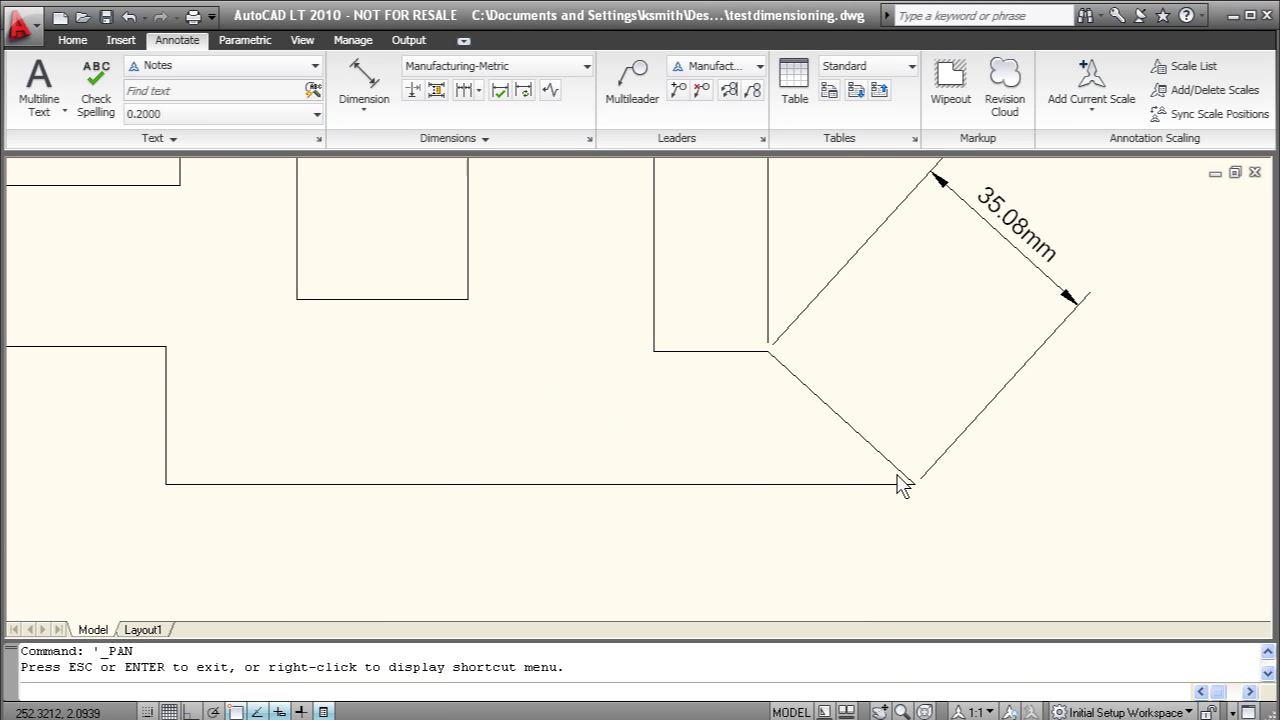
{"action": "left_click", "coordinate": [374, 120]}
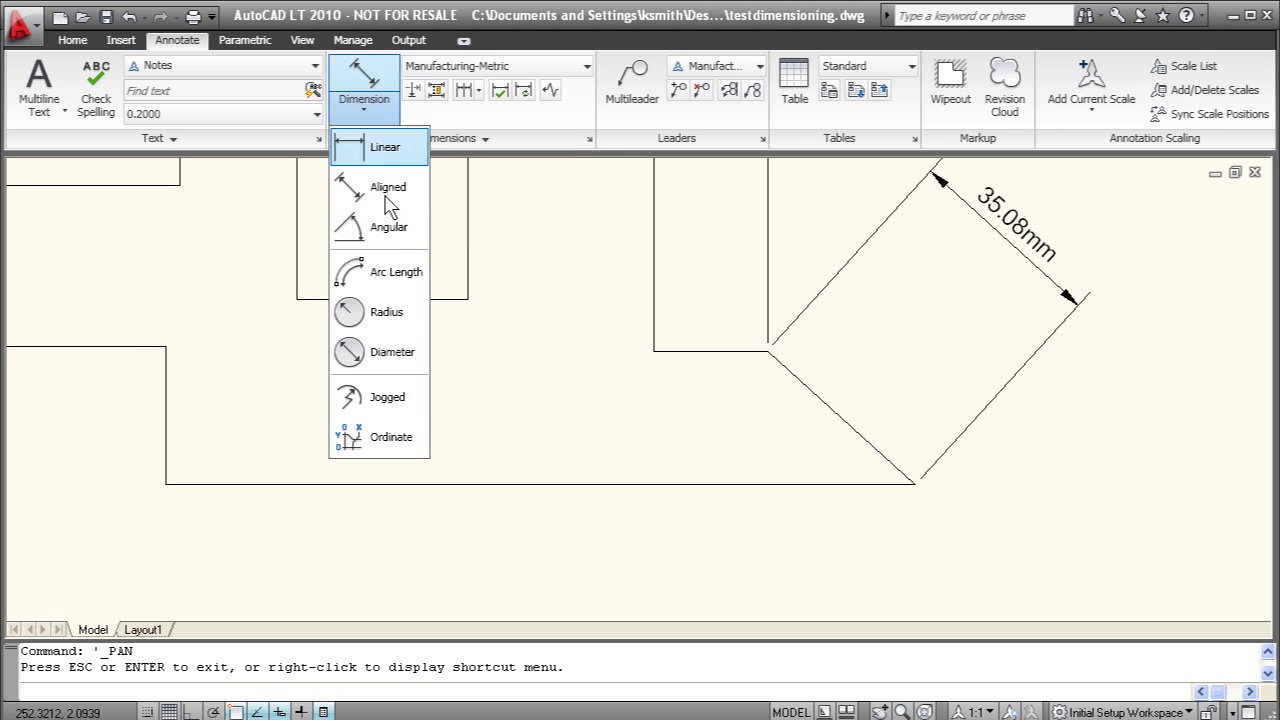
{"action": "left_click", "coordinate": [388, 218]}
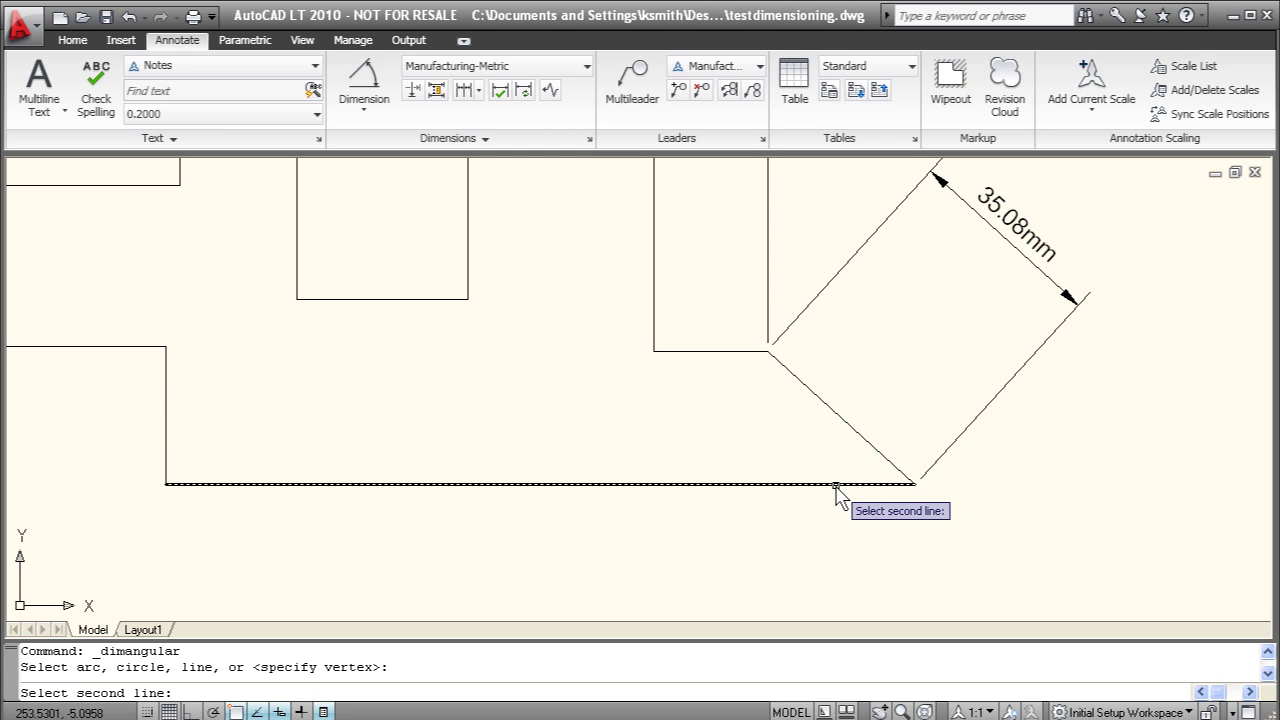
{"action": "left_click", "coordinate": [836, 486]}
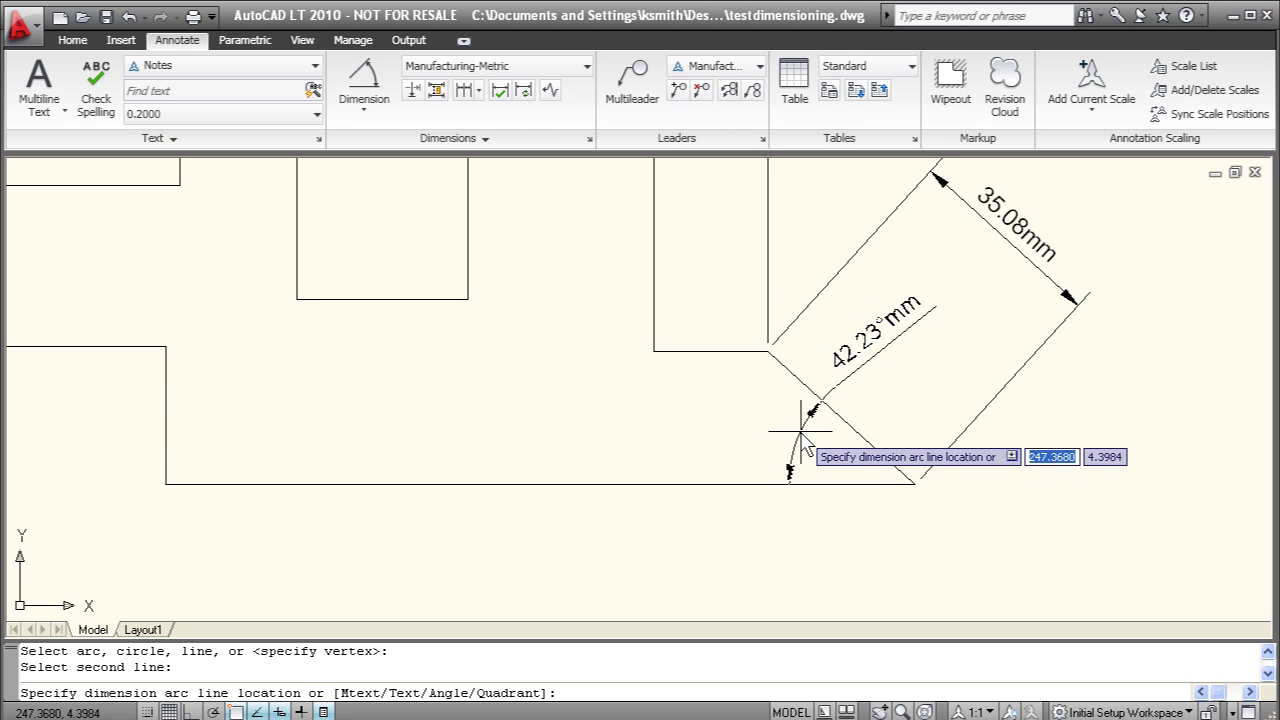
{"action": "left_click", "coordinate": [801, 432]}
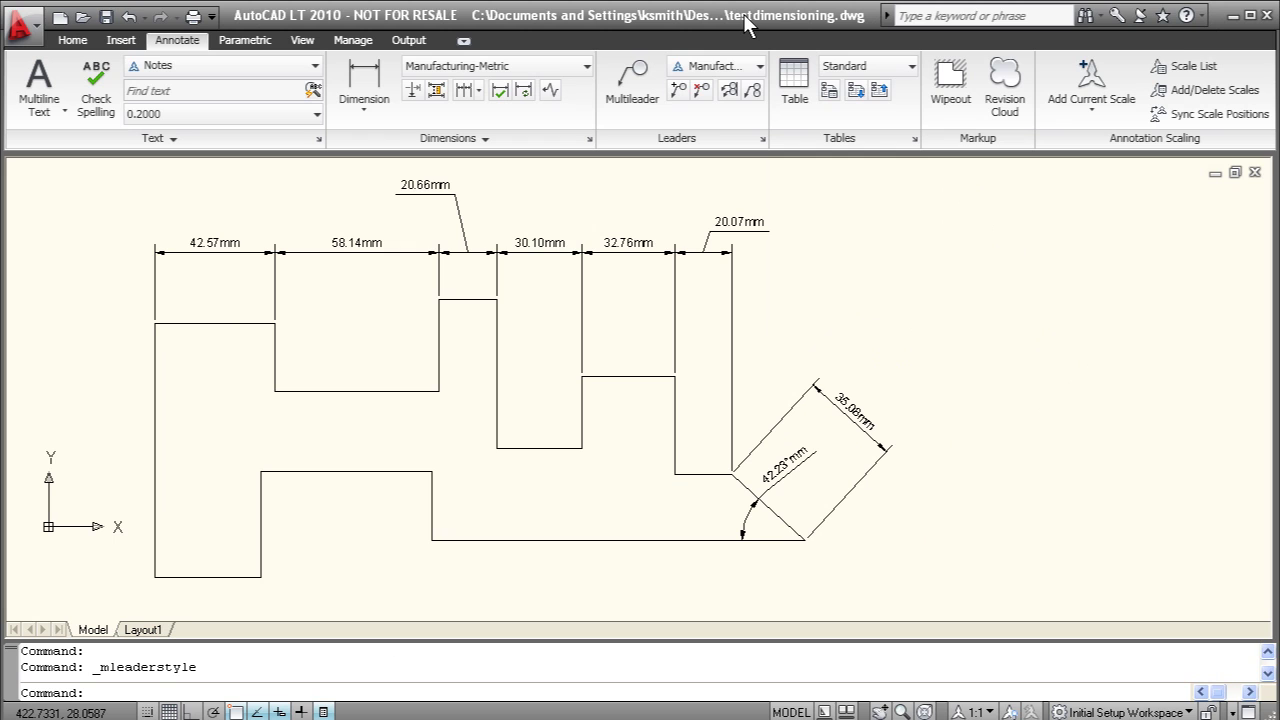
Add a multileader from the slant's lower corner with the label 'Point of the Object'.
{"action": "left_click", "coordinate": [622, 88]}
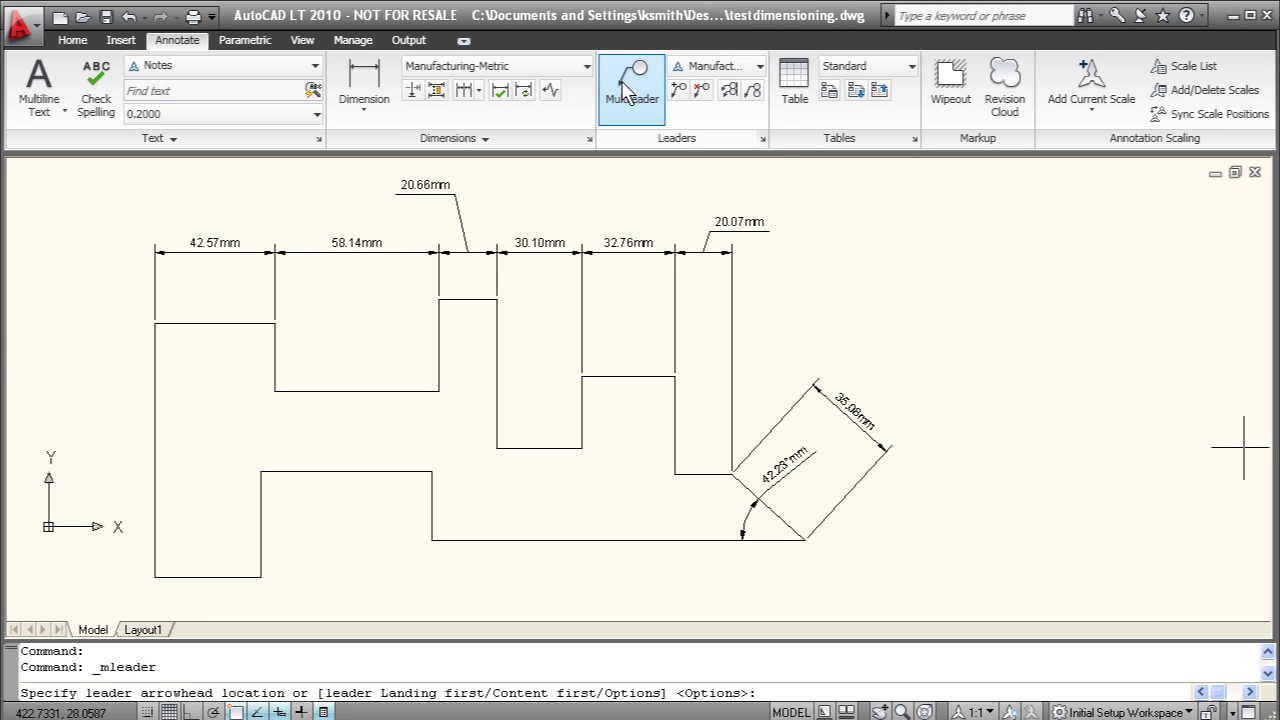
{"action": "left_click", "coordinate": [805, 541]}
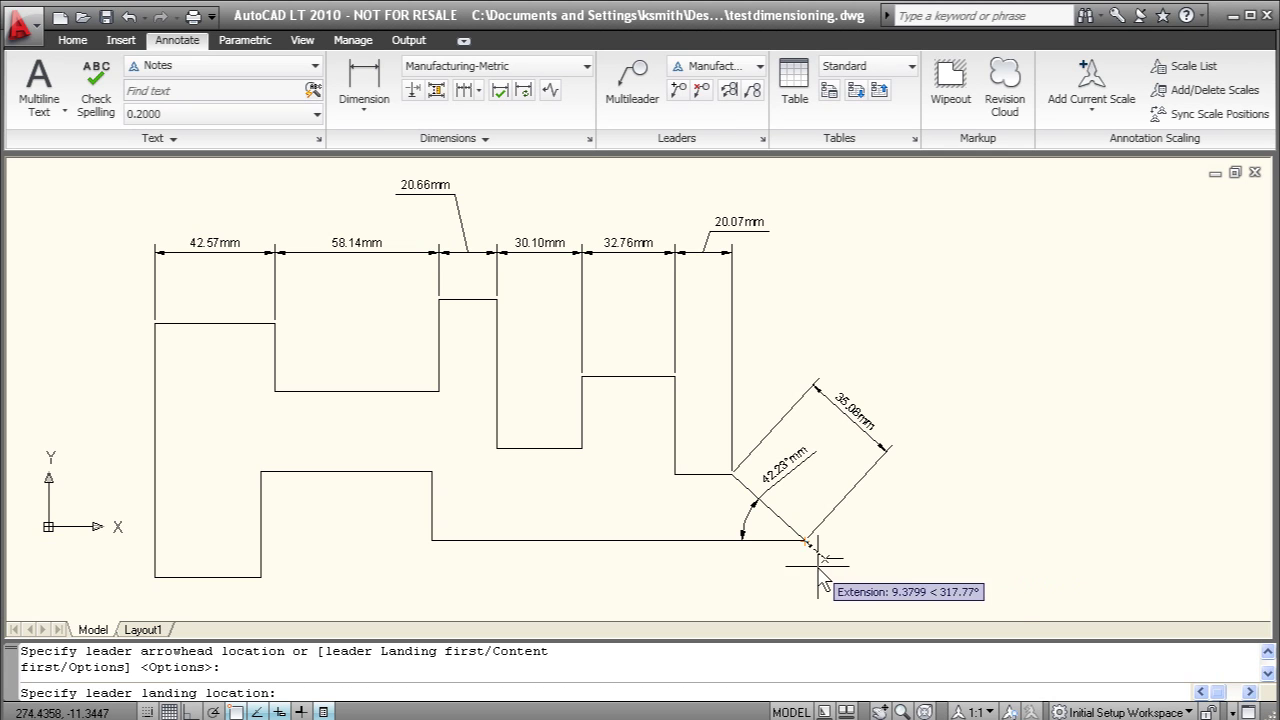
{"action": "left_click", "coordinate": [924, 576]}
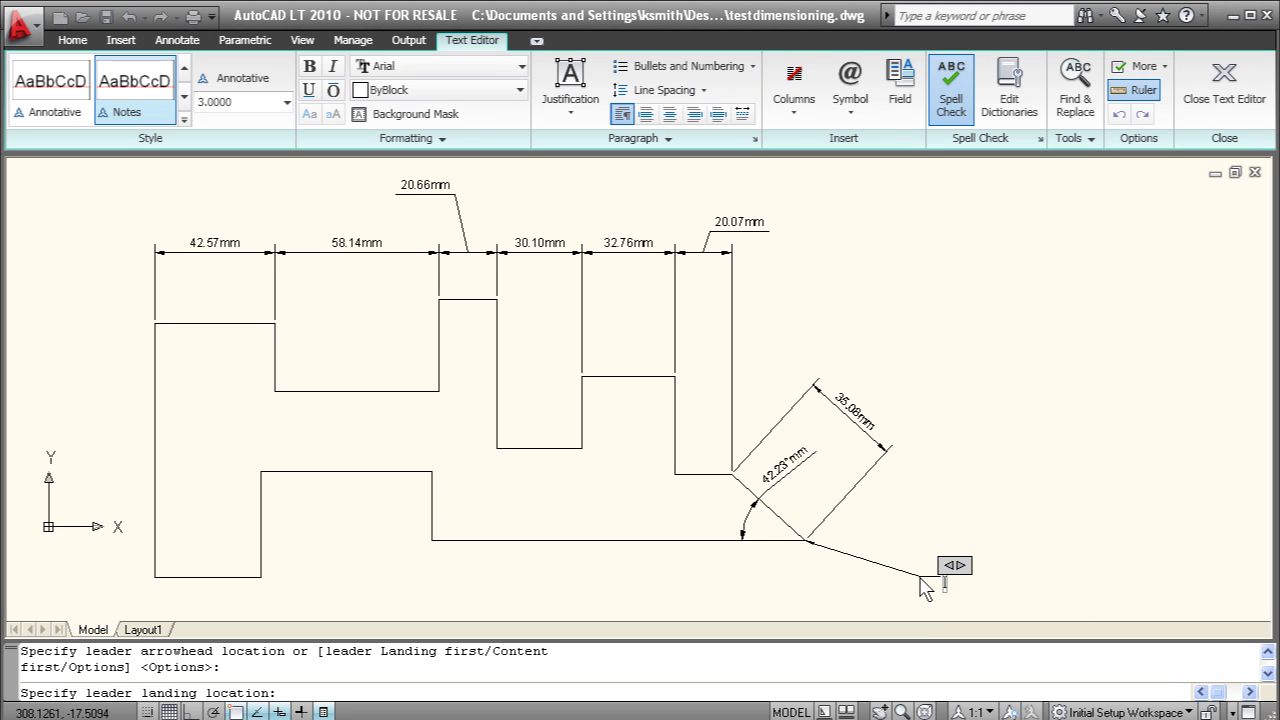
{"action": "type", "text": "Point of the Object"}
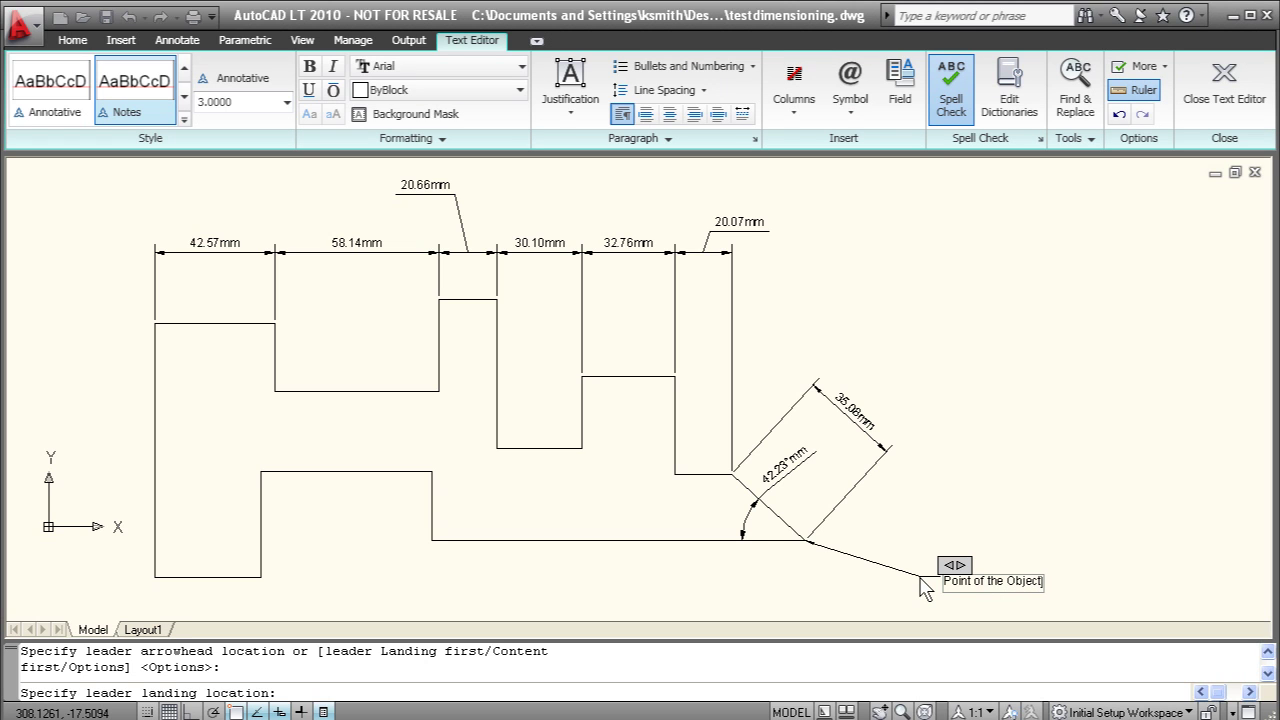
{"action": "left_click", "coordinate": [984, 504]}
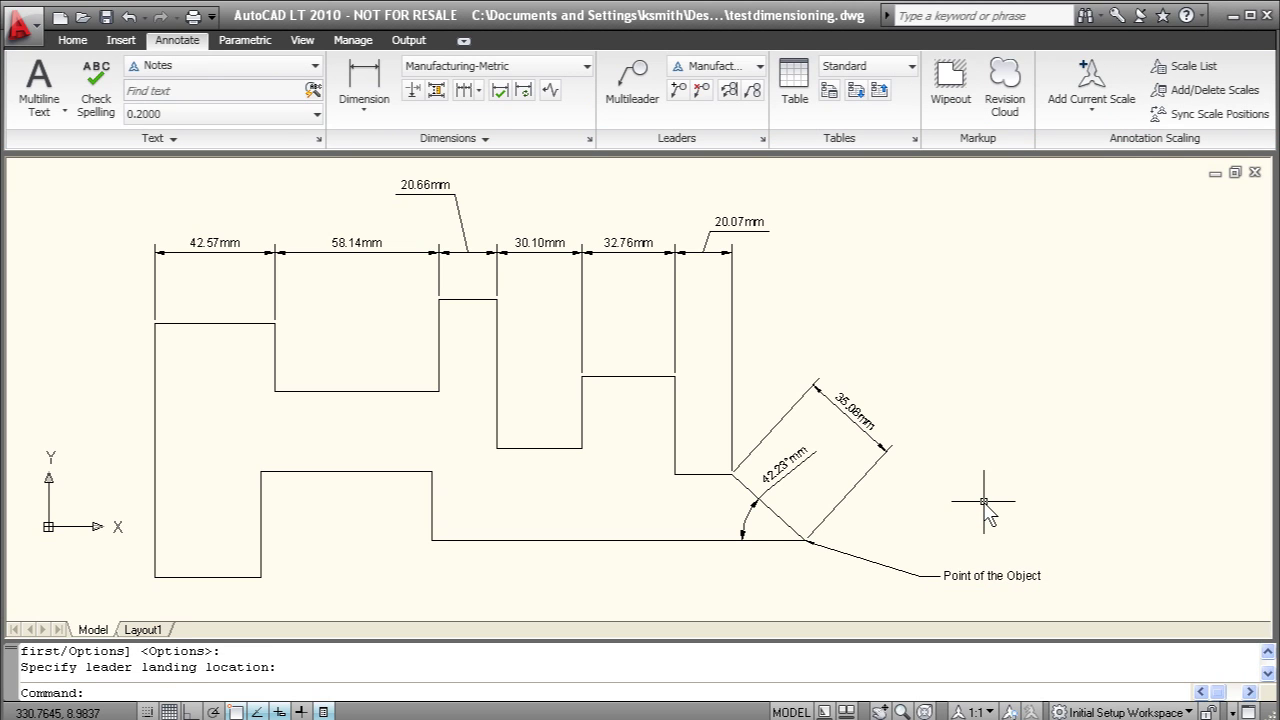
Move the 'Point of the Object' leader's landing up and to the right, then deselect it.
{"action": "left_click", "coordinate": [997, 575]}
{"action": "left_click", "coordinate": [944, 571]}
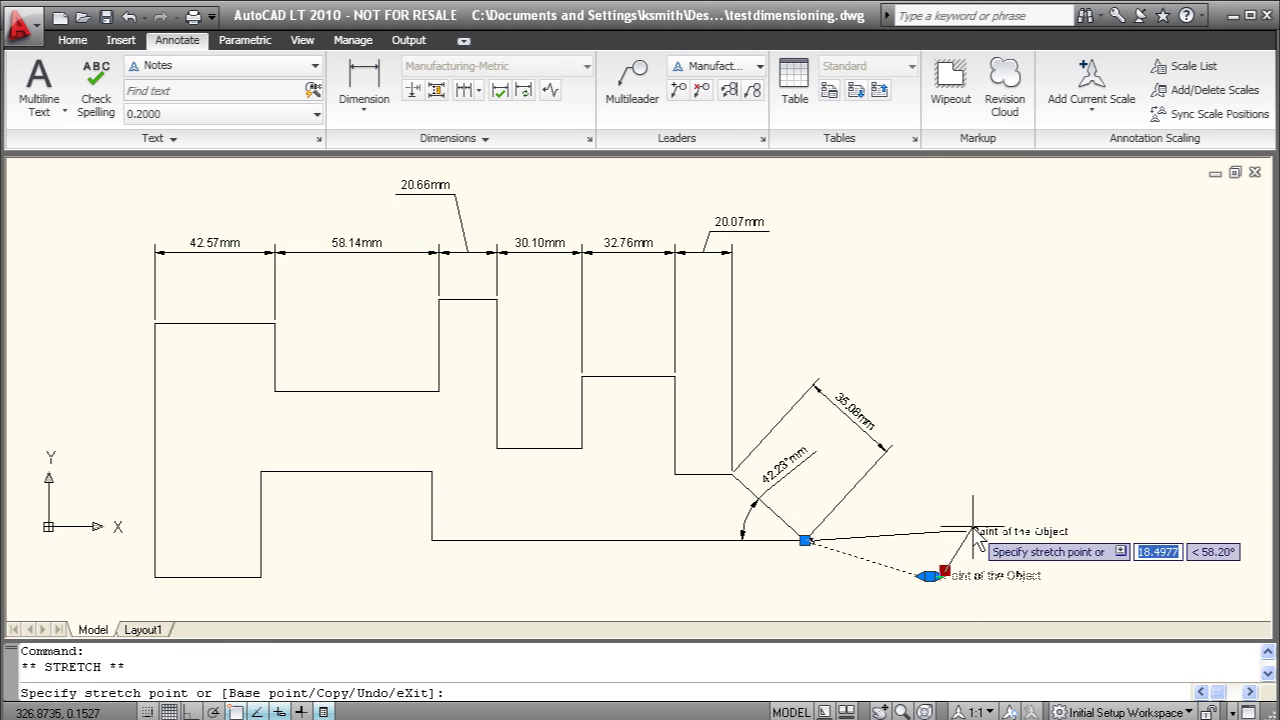
{"action": "left_click", "coordinate": [1006, 466]}
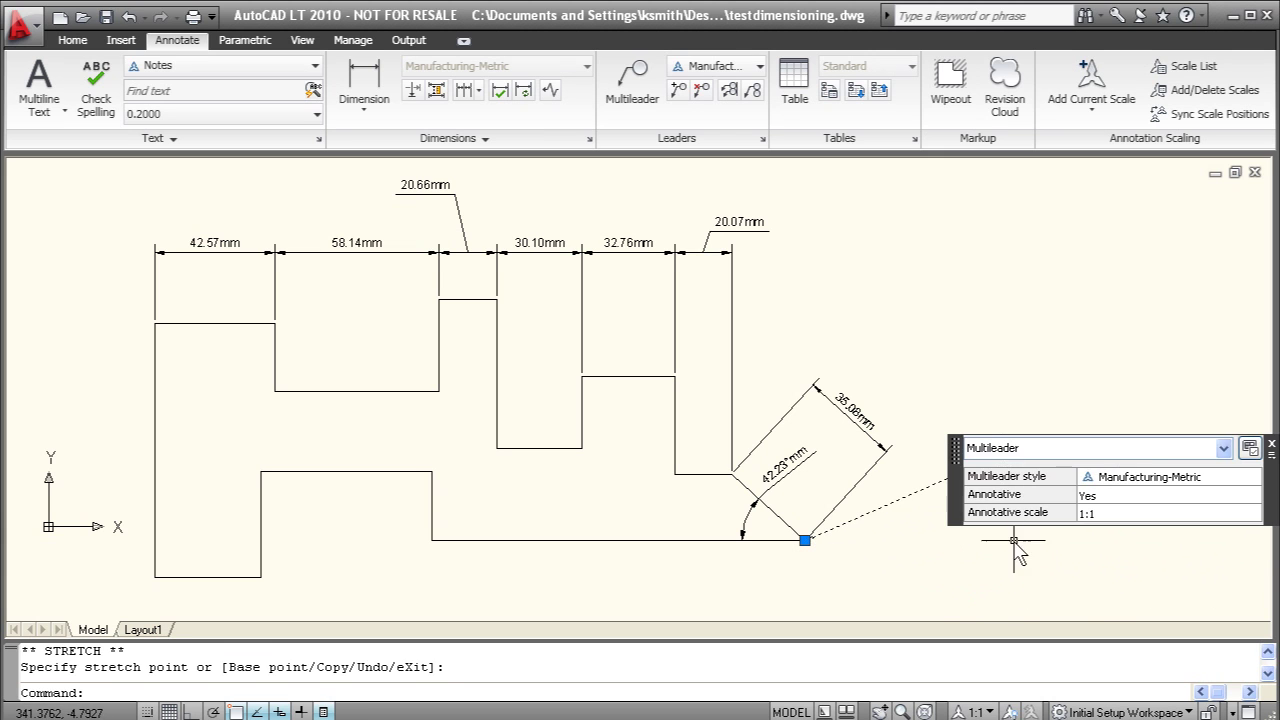
{"action": "left_click", "coordinate": [1271, 443]}
{"action": "key", "text": "Escape"}
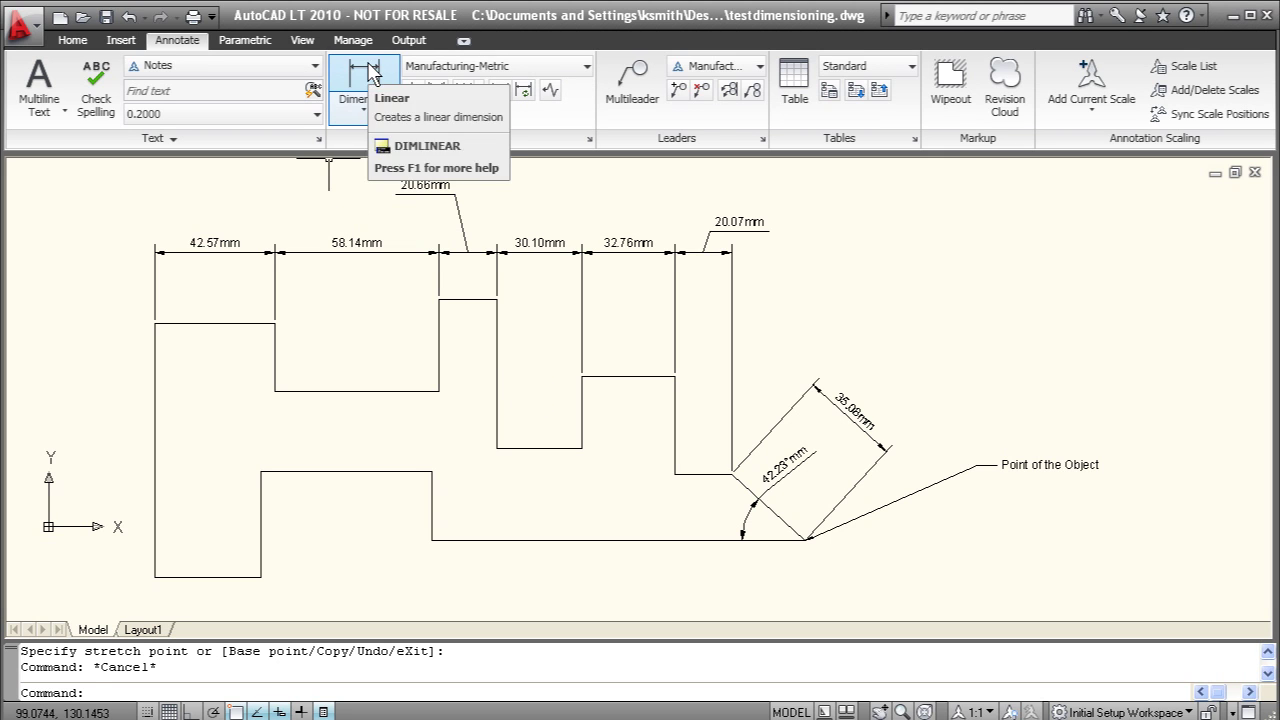
{"action": "left_click", "coordinate": [348, 106]}
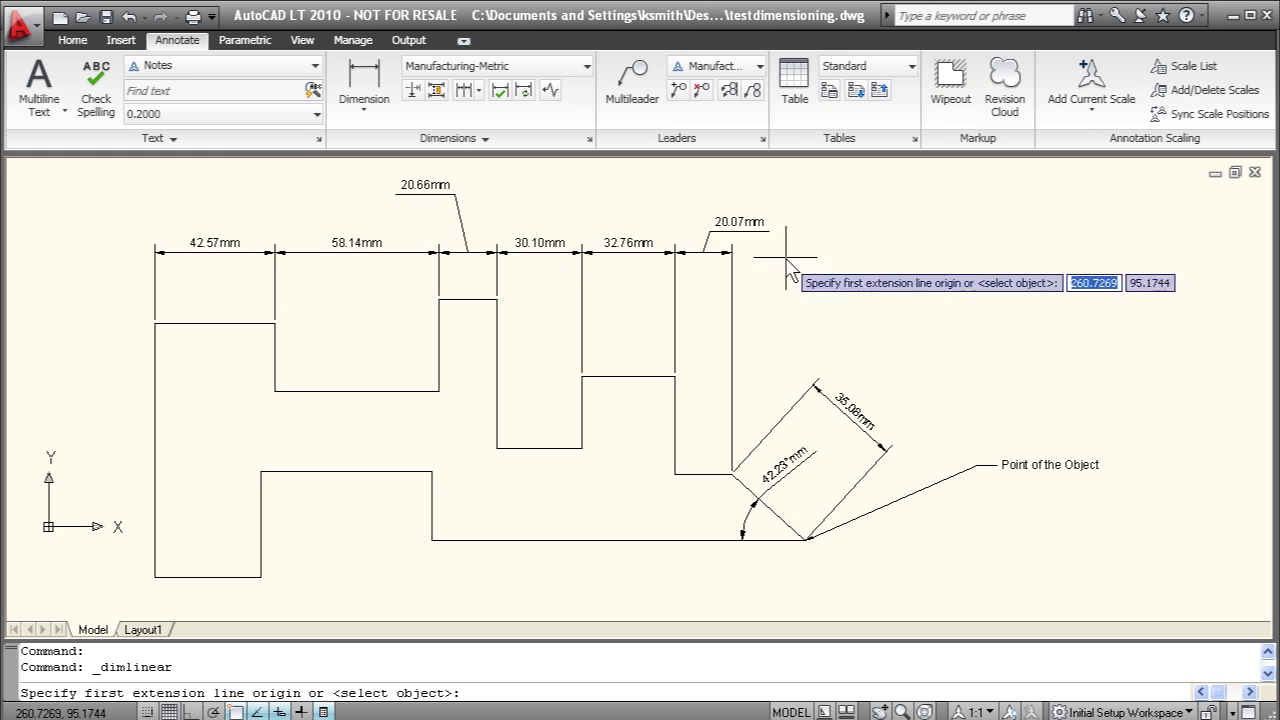
{"action": "left_click", "coordinate": [154, 577]}
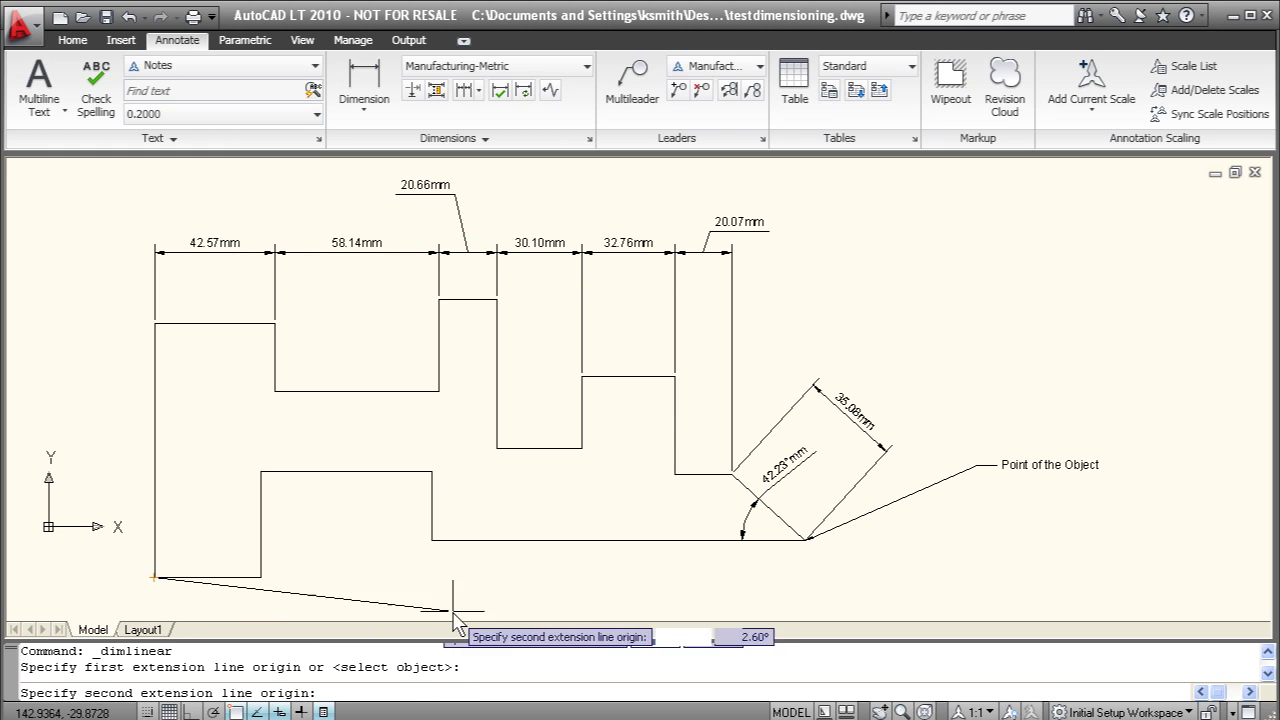
{"action": "left_click", "coordinate": [803, 541]}
{"action": "left_click", "coordinate": [720, 600]}
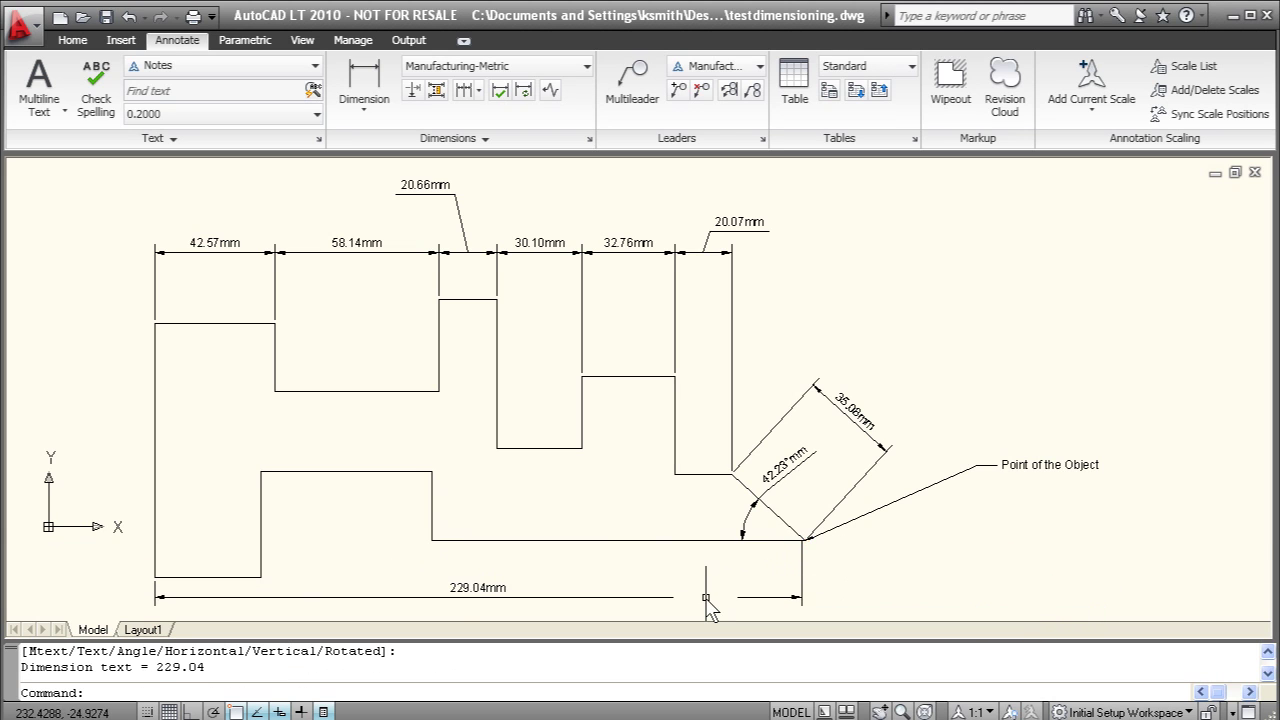
{"action": "left_click", "coordinate": [462, 590]}
{"action": "key", "text": "Delete"}
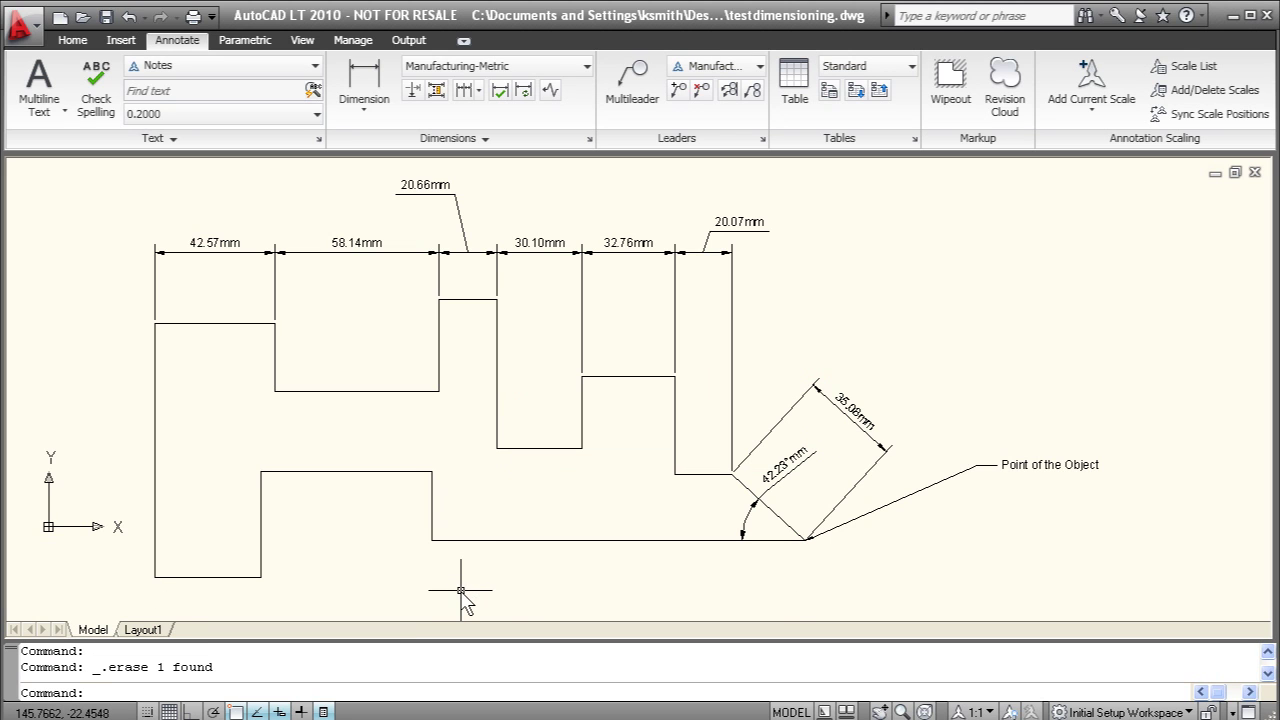